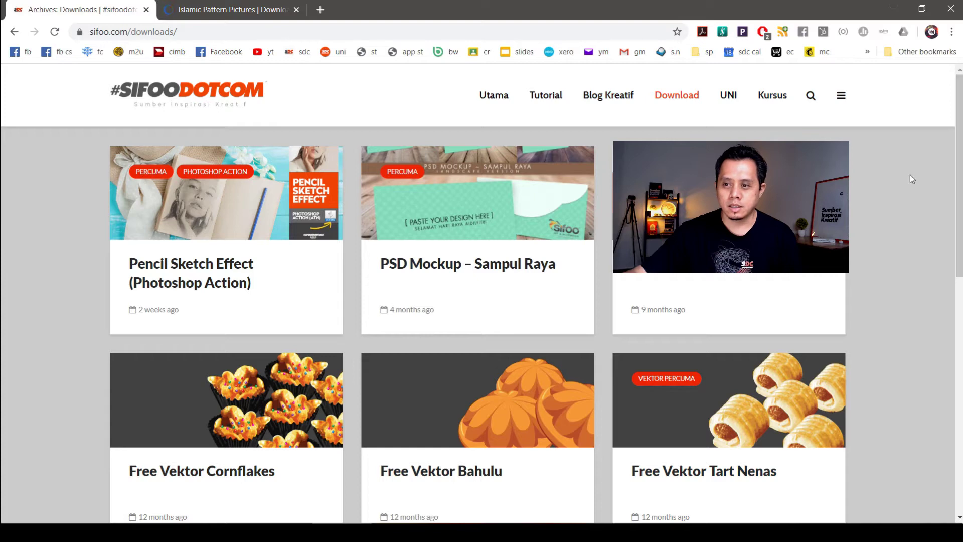
# Step: Open the Khat Jawi Raya (Percuma) download page on sifoo.com, then view the Unsplash 'islamic pattern' results
pyautogui.moveTo(952, 177); pyautogui.dragTo(931, 321)
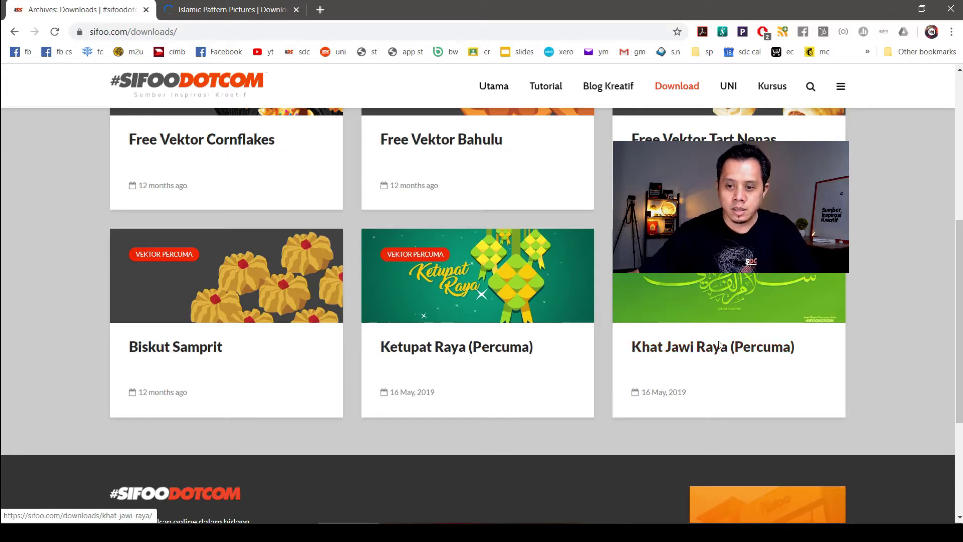
pyautogui.click(743, 345)
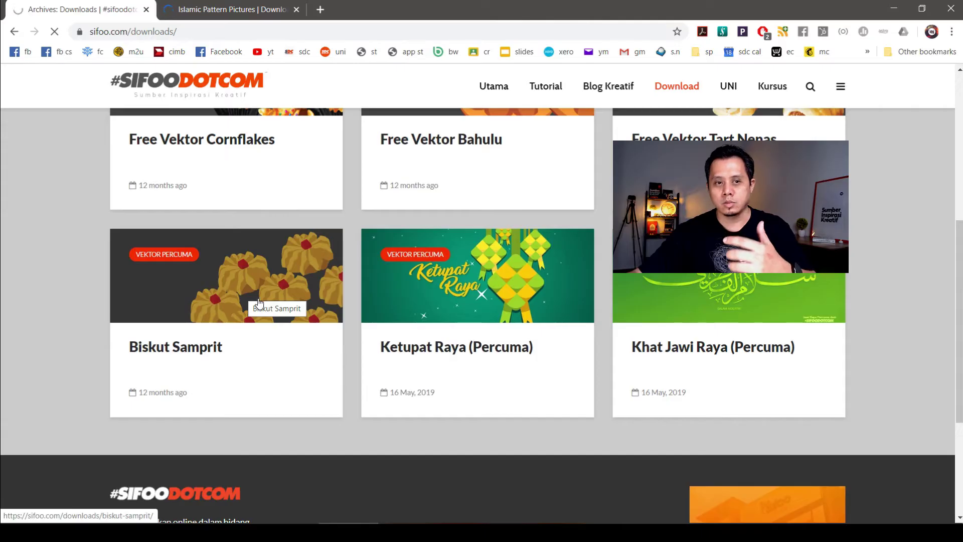
pyautogui.click(268, 292)
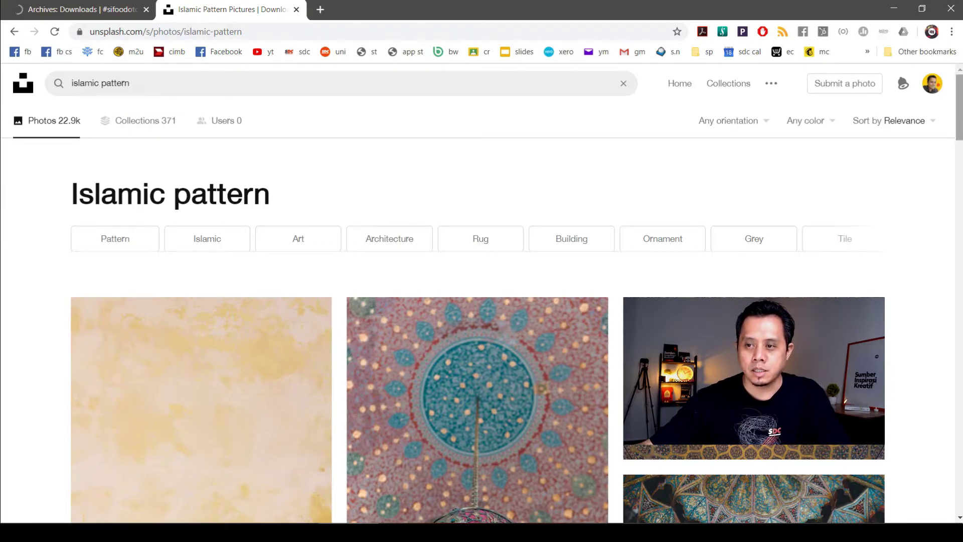
# Step: Scroll up and down through the Unsplash 'islamic pattern' photo results
pyautogui.scroll(-3, 934, 176)
pyautogui.scroll(-3, 934, 176)
pyautogui.scroll(-3, 922, 196)
pyautogui.scroll(-3, 908, 222)
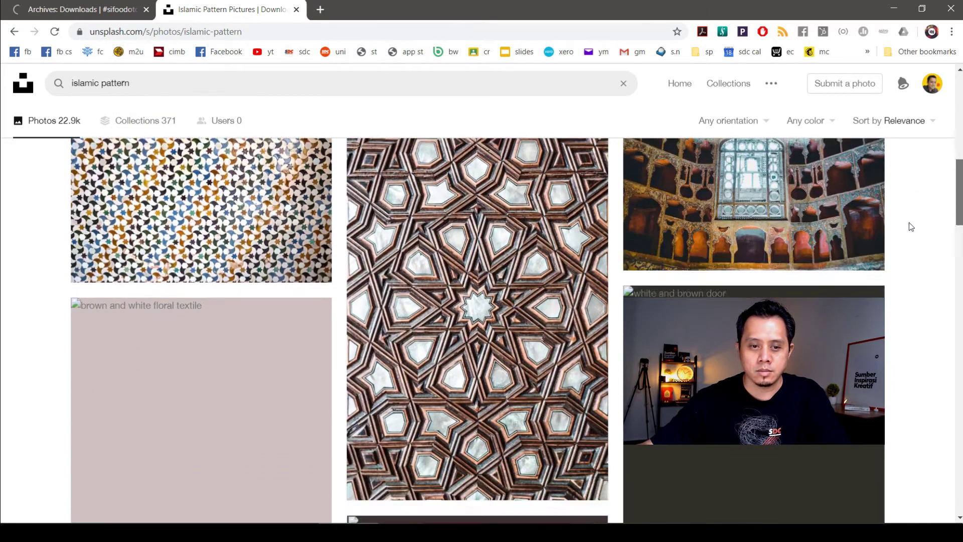
pyautogui.scroll(-3, 909, 226)
pyautogui.scroll(4, 897, 238)
pyautogui.scroll(4, 932, 193)
pyautogui.scroll(4, 939, 172)
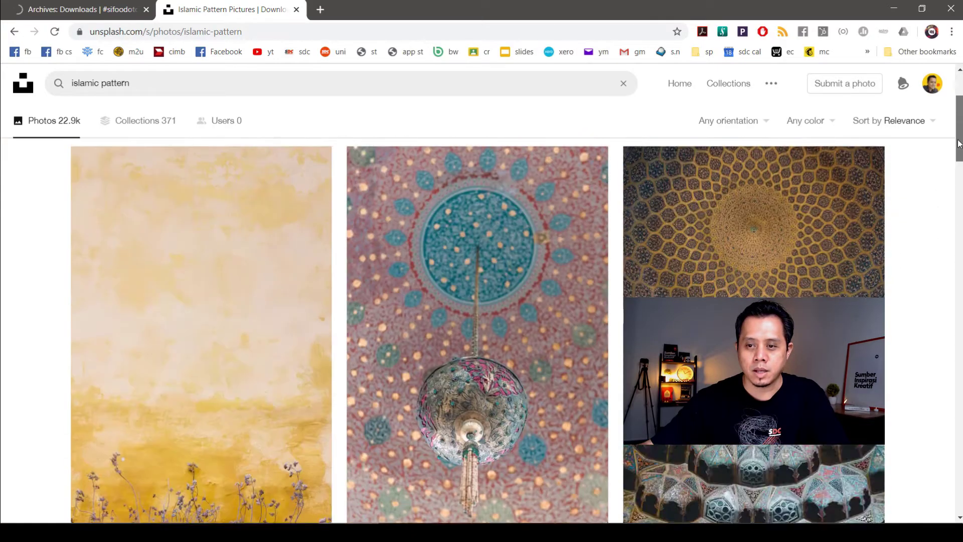
pyautogui.scroll(2, 953, 144)
pyautogui.scroll(-1, 933, 144)
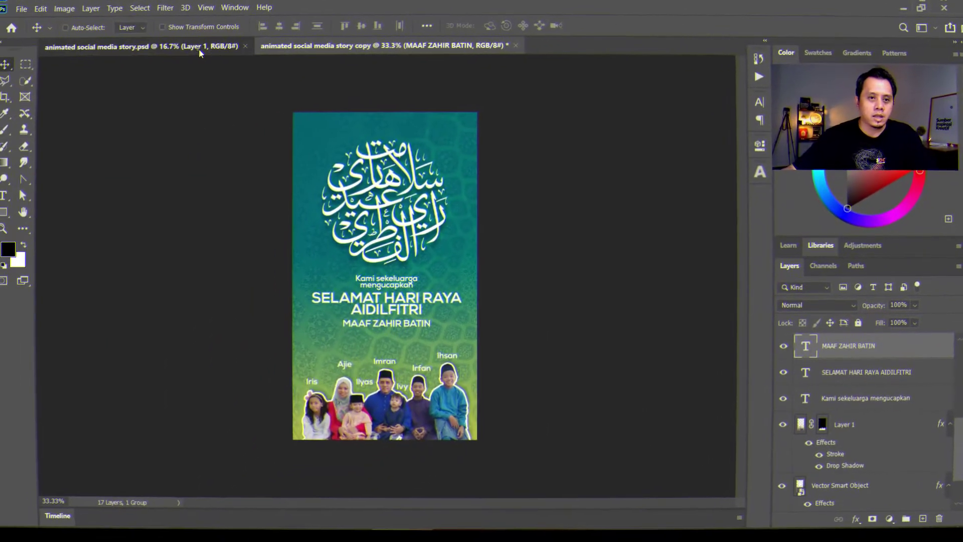
pyautogui.click(62, 512)
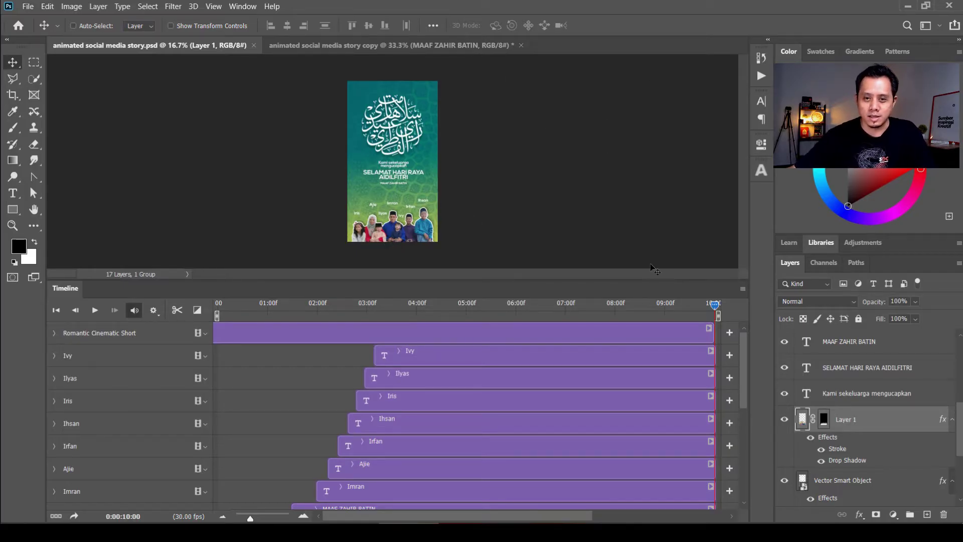
pyautogui.moveTo(744, 353)
pyautogui.mouseDown()
pyautogui.moveTo(742, 467)
pyautogui.moveTo(757, 411)
pyautogui.moveTo(747, 339)
pyautogui.mouseUp()
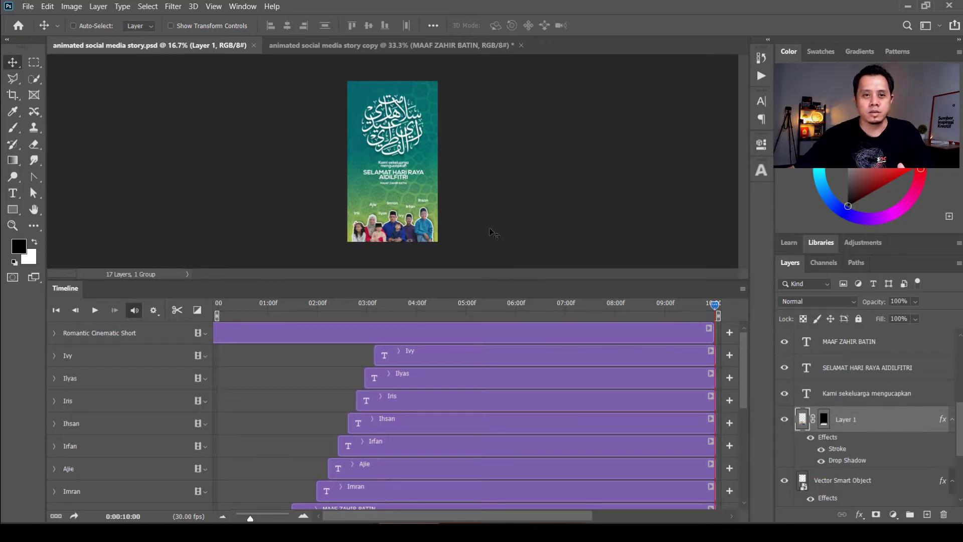
pyautogui.doubleClick(70, 289)
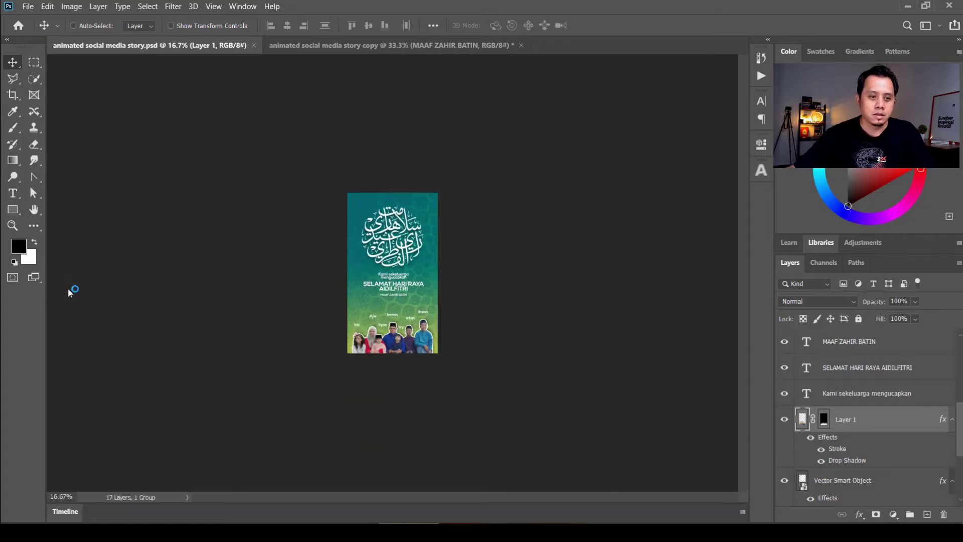
# Step: From the story copy document, start a new document and centre its settings dialog
pyautogui.click(378, 46)
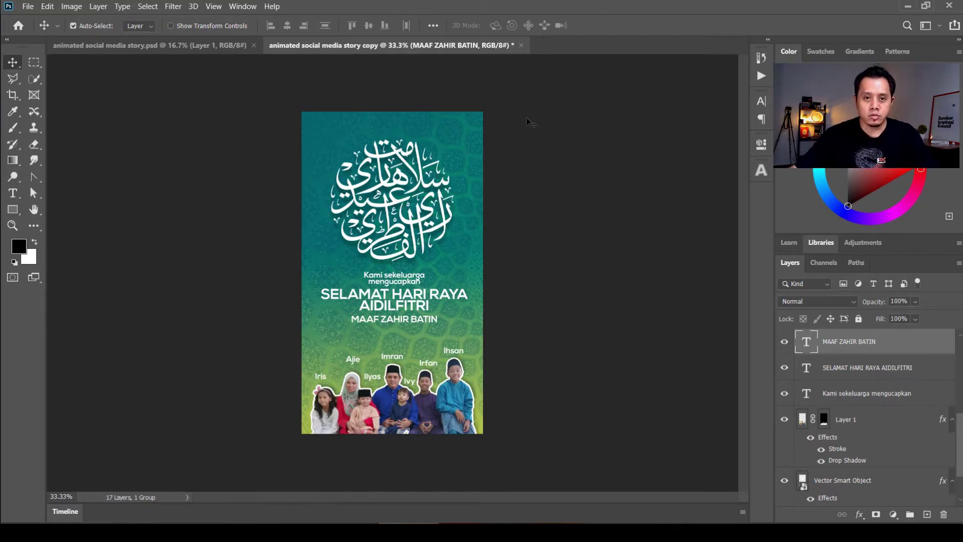
pyautogui.hotkey('ctrl', 'n')
pyautogui.moveTo(454, 13); pyautogui.dragTo(406, 89)
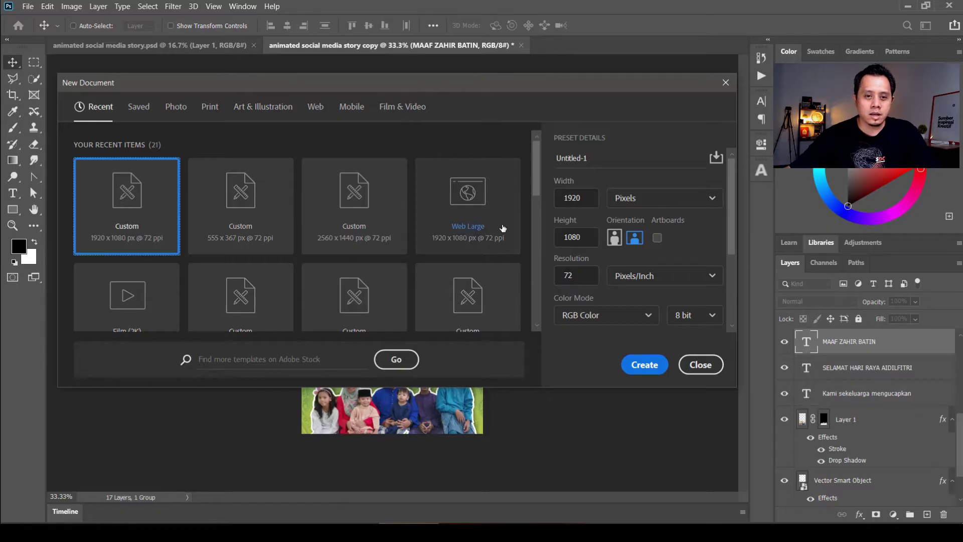
# Step: Create a Web Large portrait document at 1080 x 1920 px and 72 ppi
pyautogui.click(454, 220)
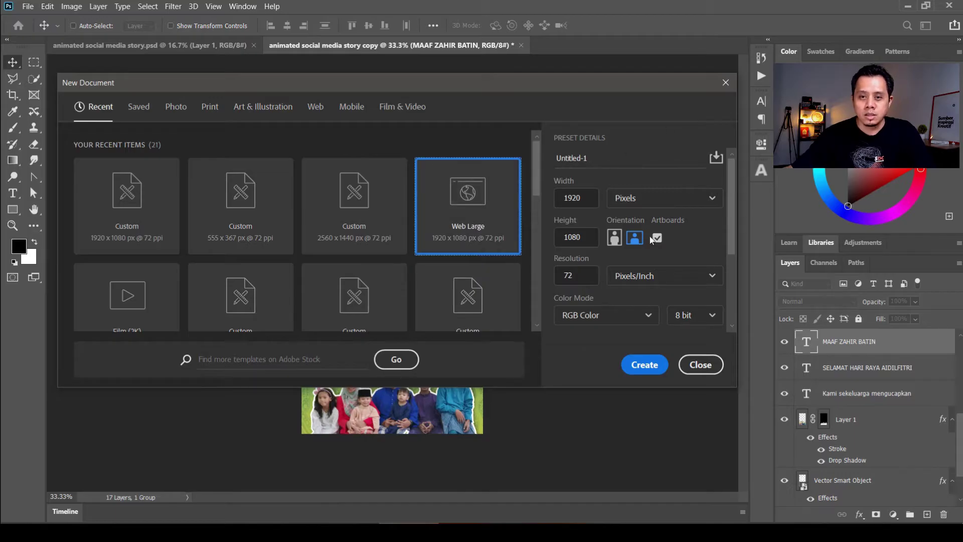
pyautogui.click(614, 238)
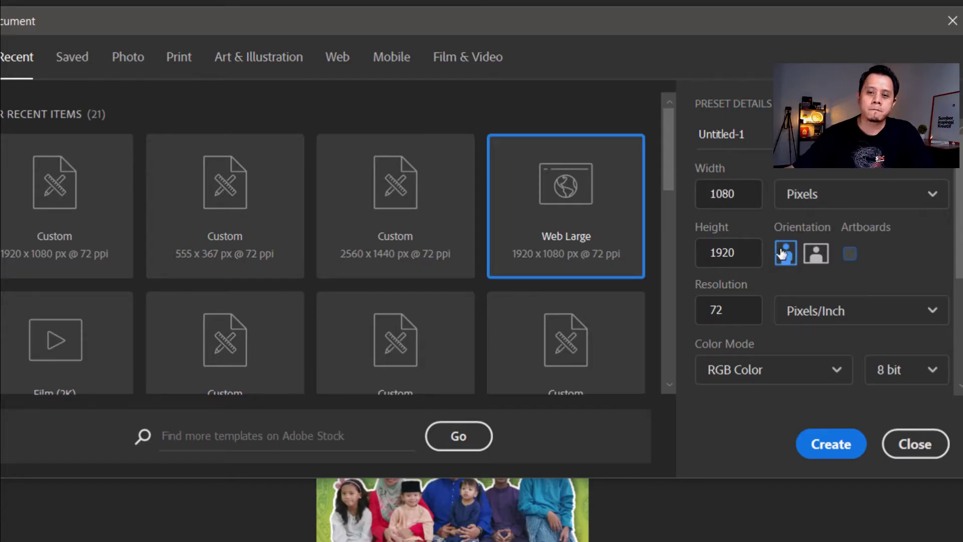
pyautogui.click(736, 313)
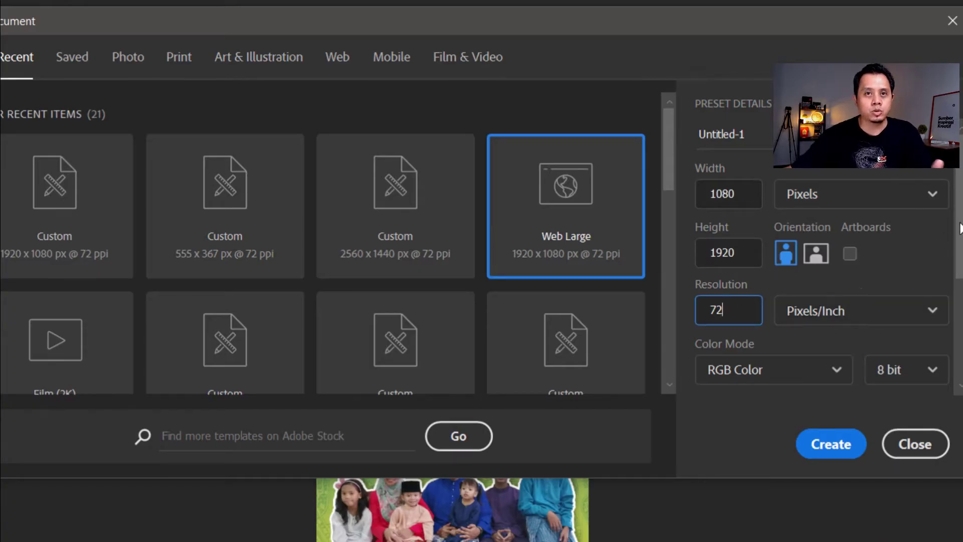
pyautogui.moveTo(956, 245)
pyautogui.mouseDown()
pyautogui.moveTo(955, 325)
pyautogui.moveTo(939, 359)
pyautogui.mouseUp()
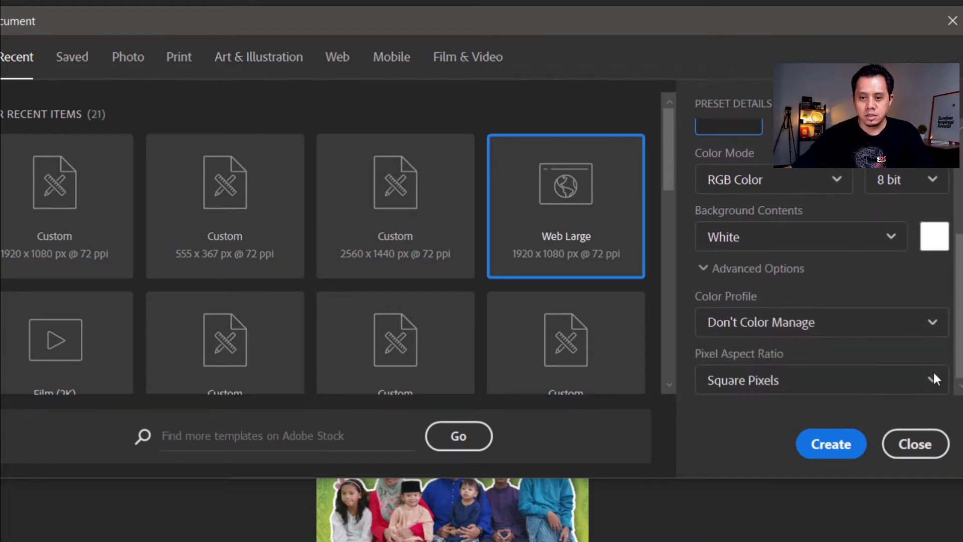
pyautogui.scroll(5, 933, 378)
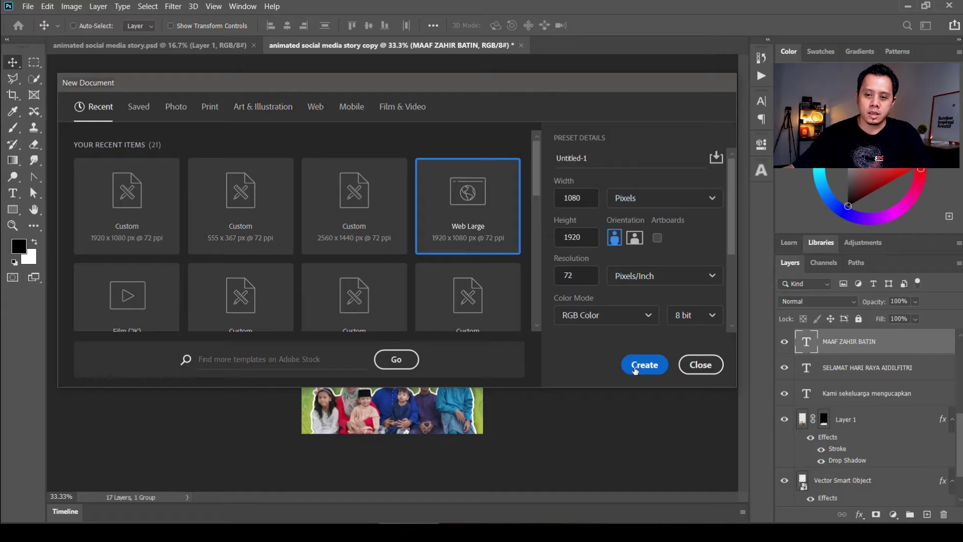
pyautogui.click(635, 370)
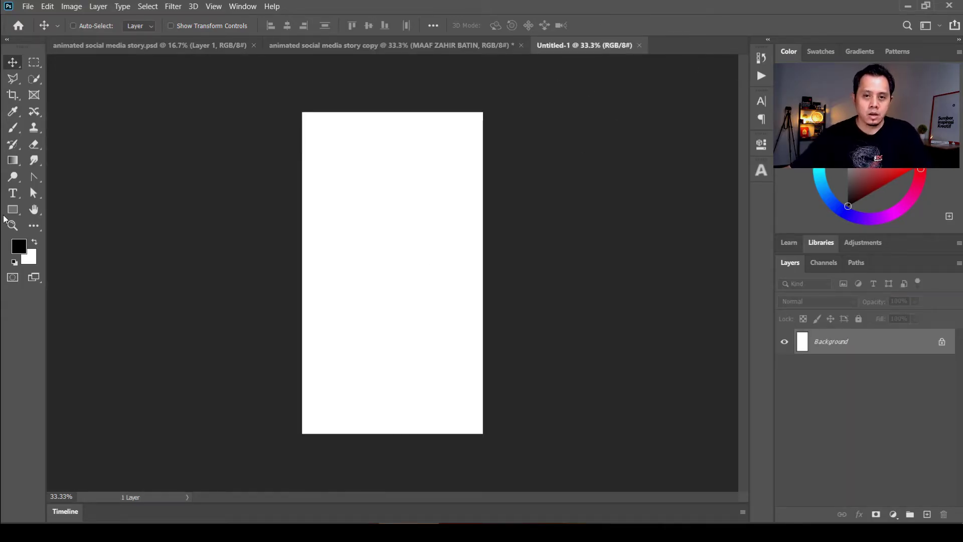
# Step: Add a Solid Color fill layer to the new Untitled-1 document
pyautogui.click(397, 49)
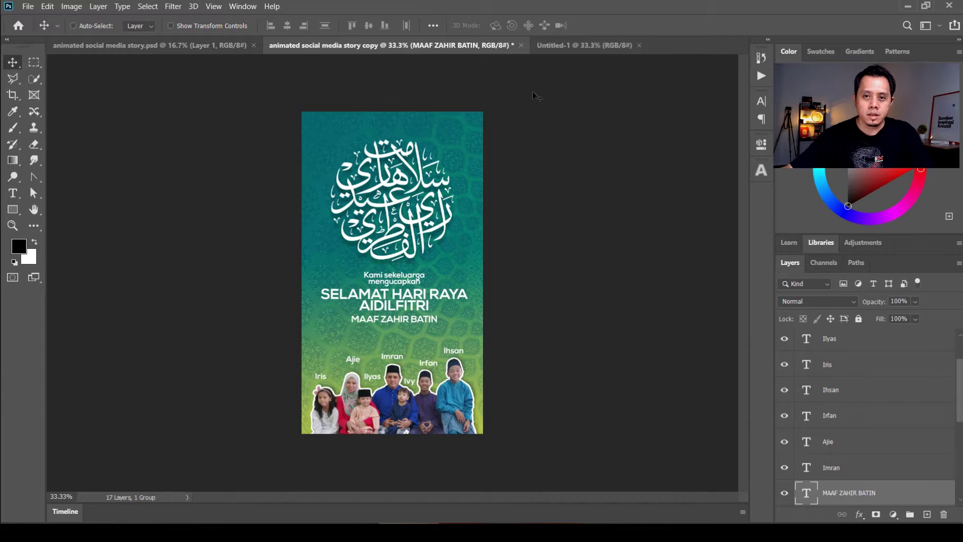
pyautogui.click(568, 50)
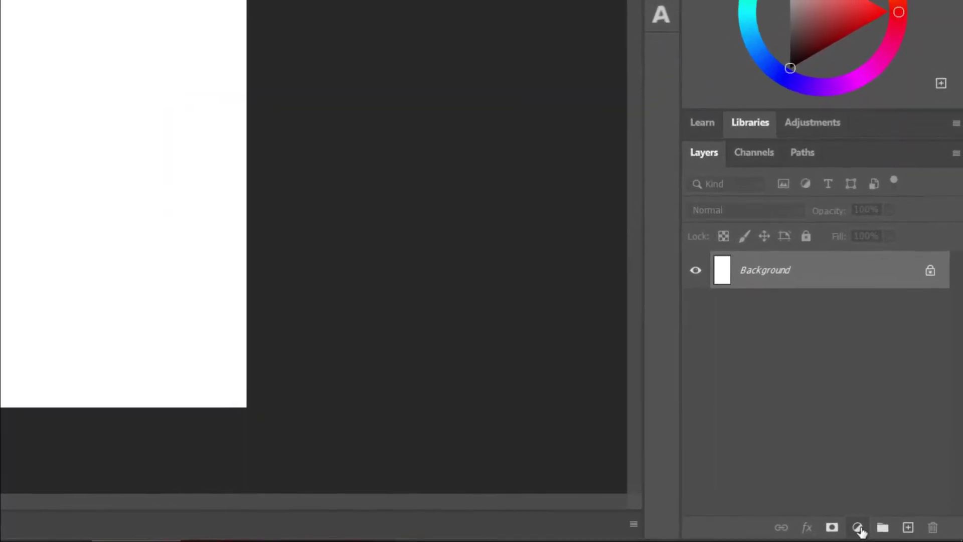
pyautogui.click(892, 514)
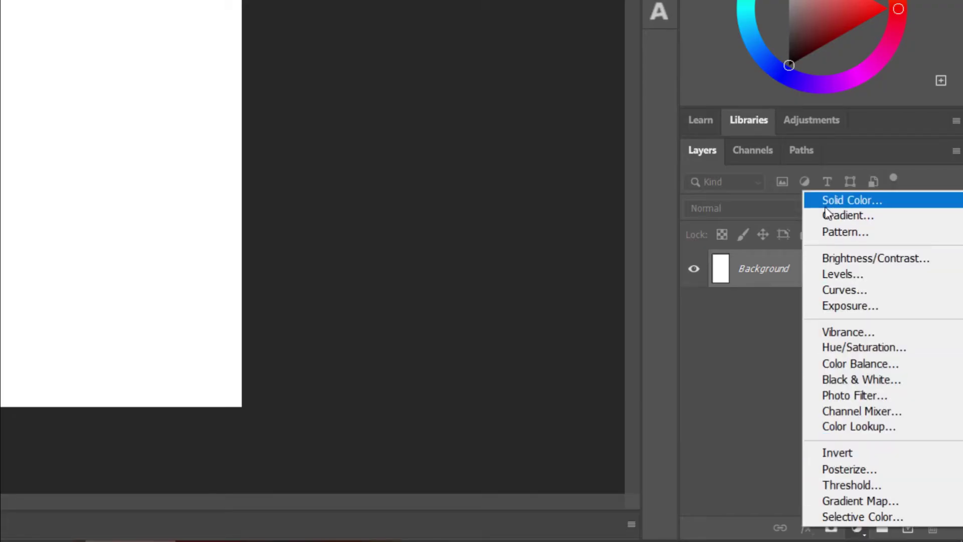
pyautogui.click(841, 202)
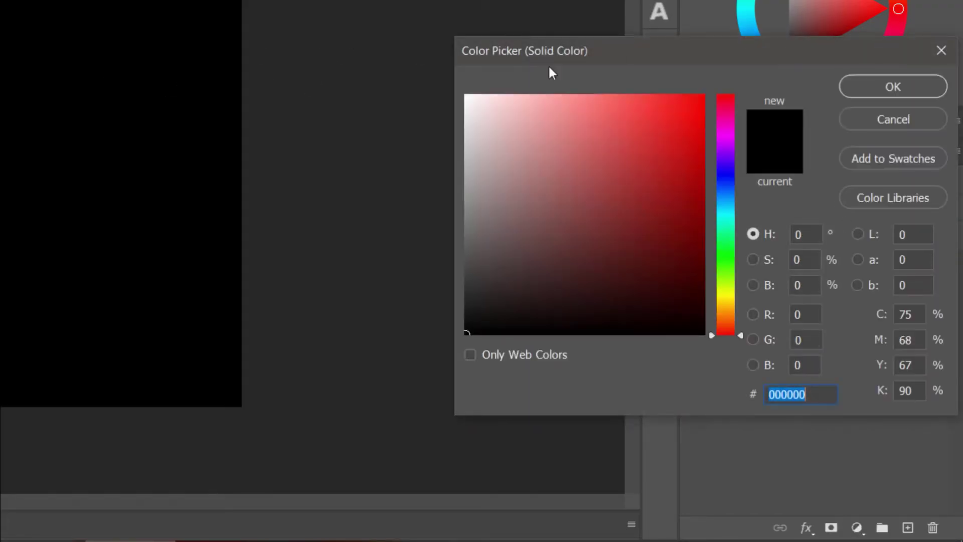
# Step: Pick teal #088987 as the fill colour and confirm it
pyautogui.moveTo(590, 50); pyautogui.dragTo(379, 0)
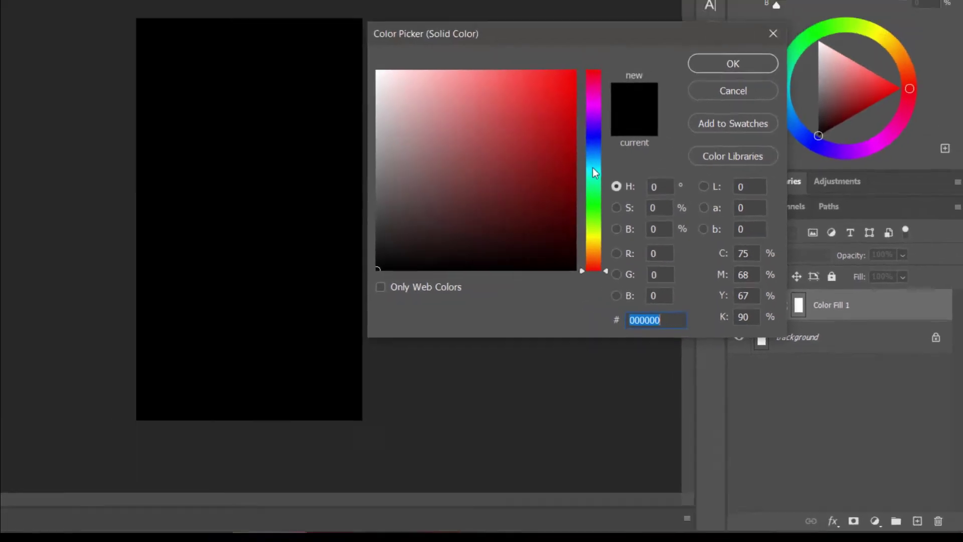
pyautogui.click(668, 228)
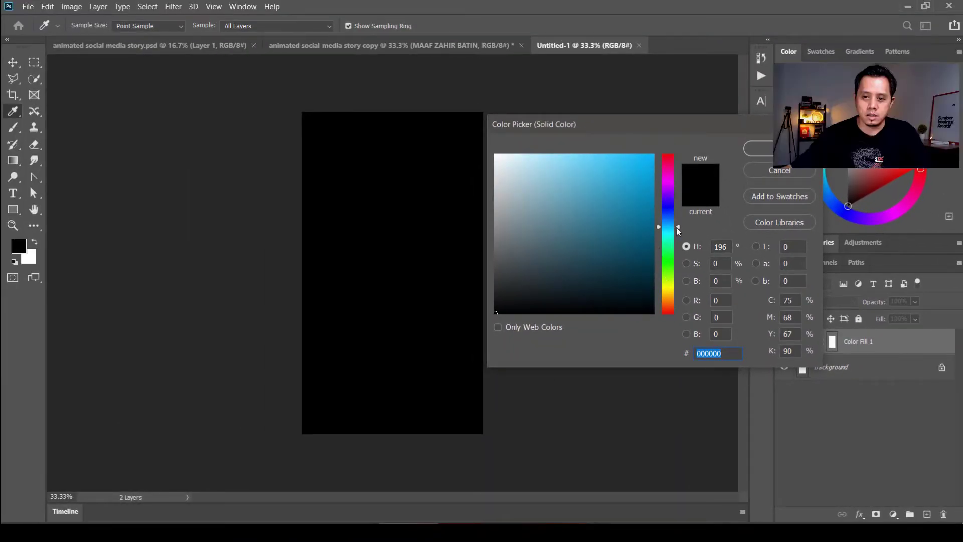
pyautogui.moveTo(676, 226); pyautogui.dragTo(676, 229)
pyautogui.click(627, 228)
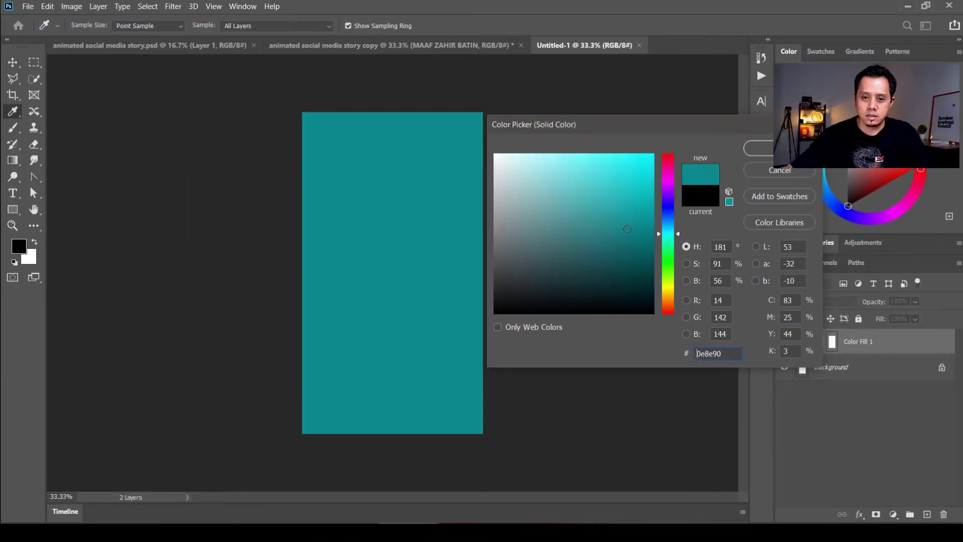
pyautogui.moveTo(678, 236); pyautogui.dragTo(677, 237)
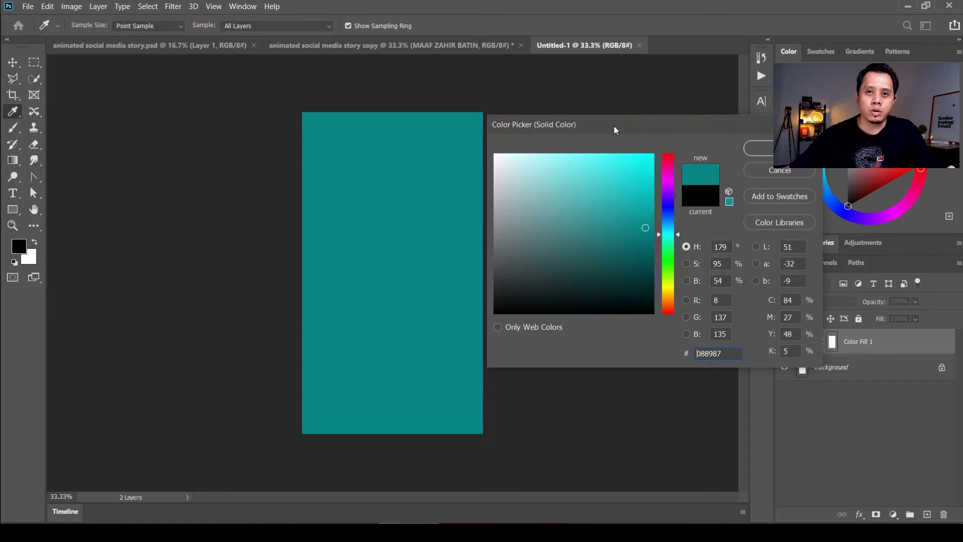
pyautogui.moveTo(612, 125); pyautogui.dragTo(638, 123)
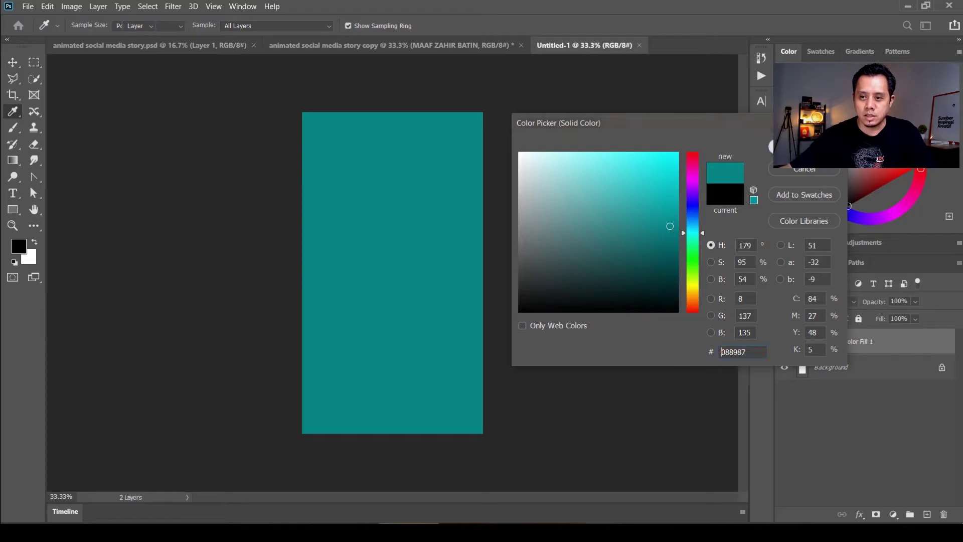
pyautogui.press('Return')
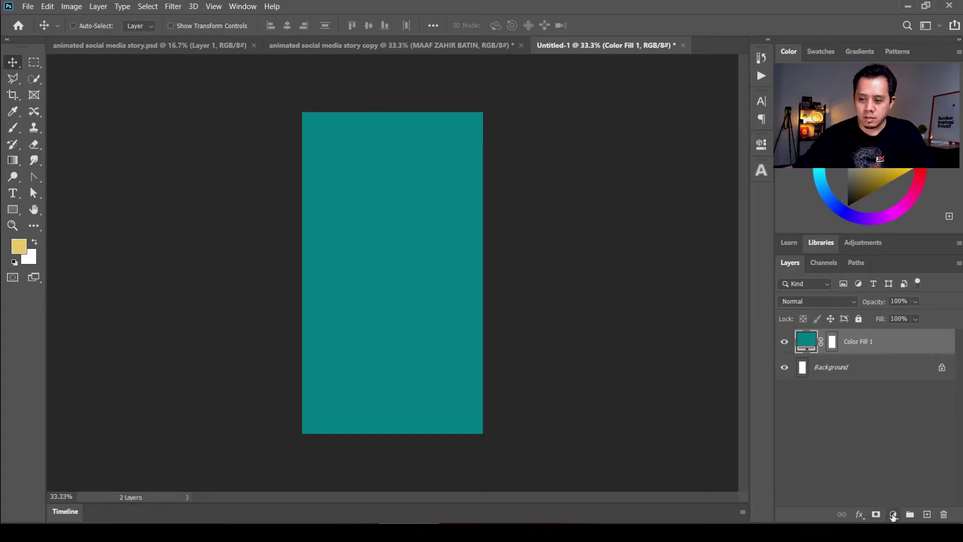
# Step: Add a Gradient Fill layer fading from teal at the top to yellow at the bottom
pyautogui.click(893, 515)
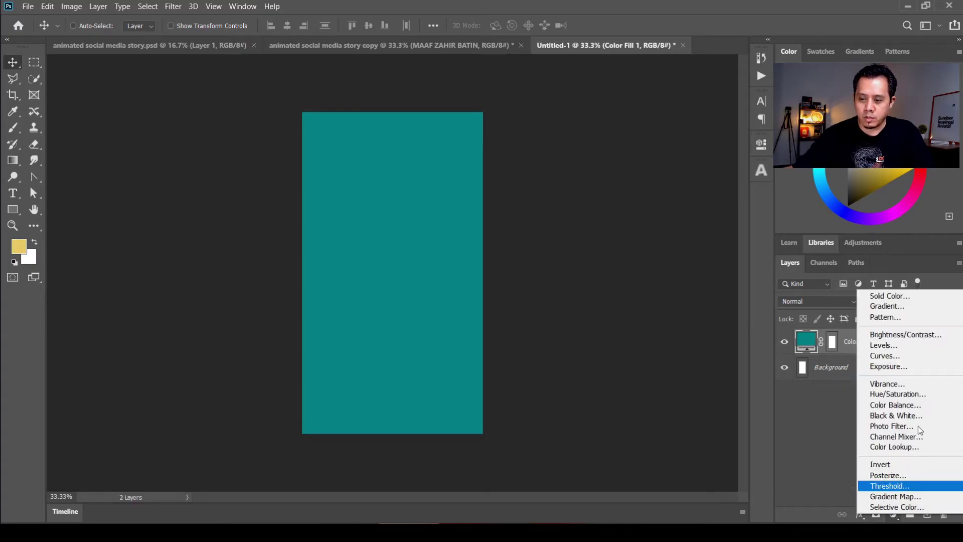
pyautogui.click(890, 307)
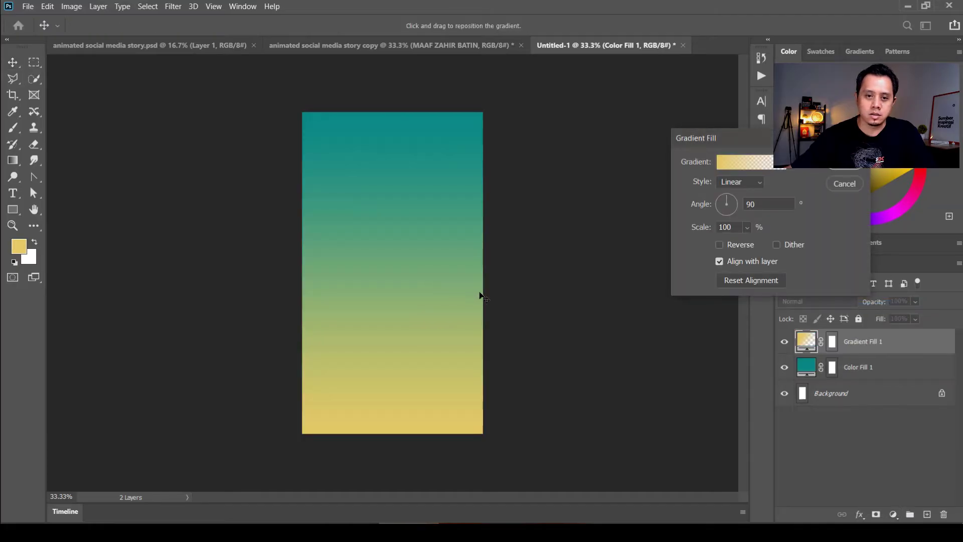
pyautogui.moveTo(410, 303)
pyautogui.mouseDown()
pyautogui.moveTo(417, 382)
pyautogui.moveTo(410, 245)
pyautogui.moveTo(405, 376)
pyautogui.moveTo(409, 362)
pyautogui.mouseUp()
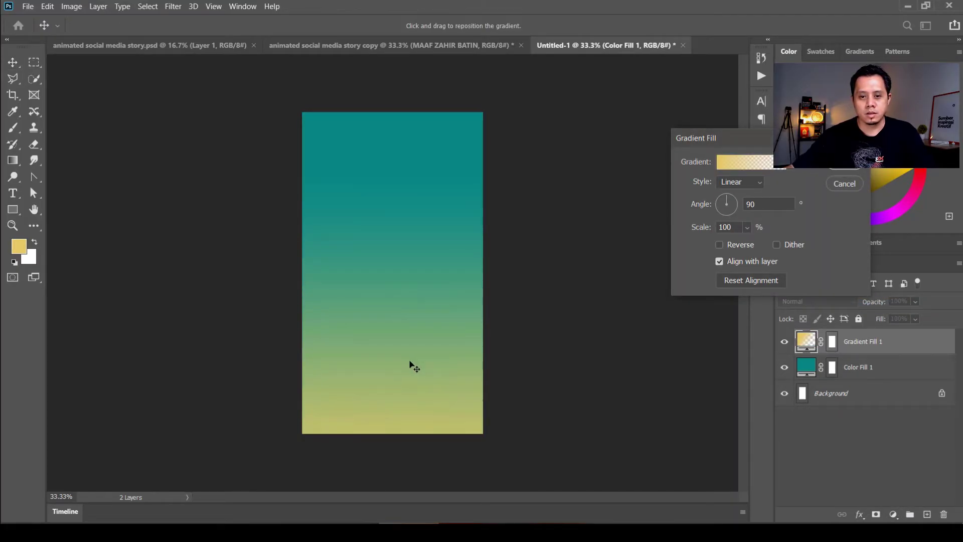
pyautogui.click(852, 166)
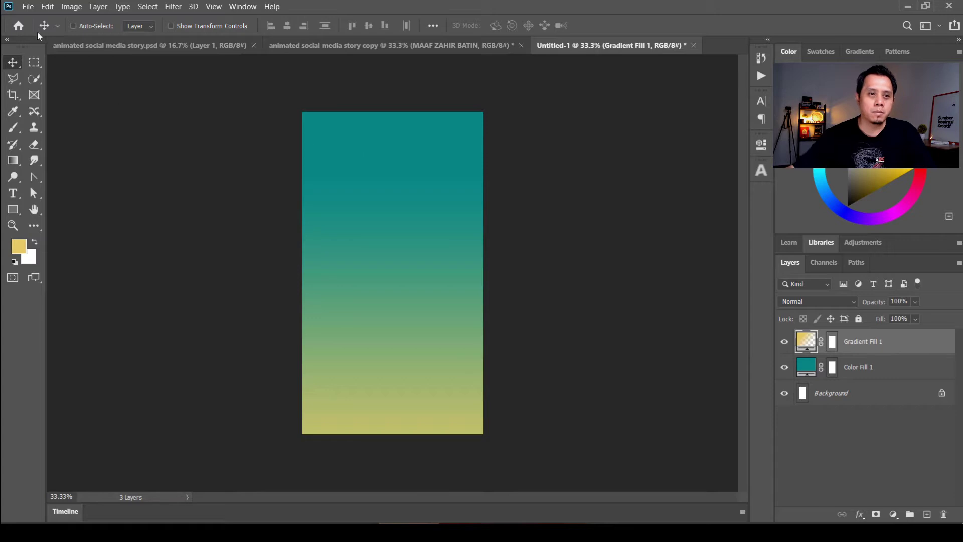
pyautogui.click(31, 8)
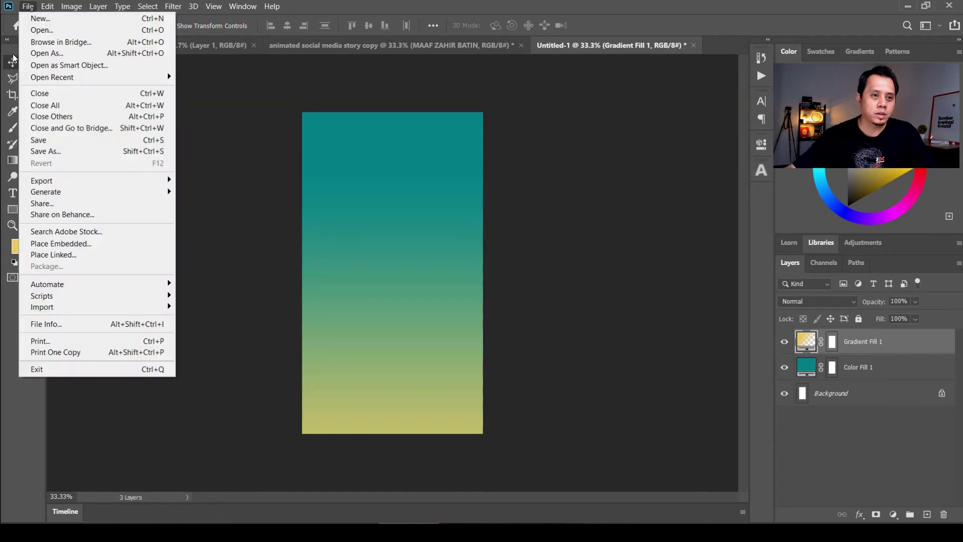
# Step: Embed the mosaic dome photo from the Stocks folder, scaled to 54.09% and shifted right to cover the canvas
pyautogui.click(124, 245)
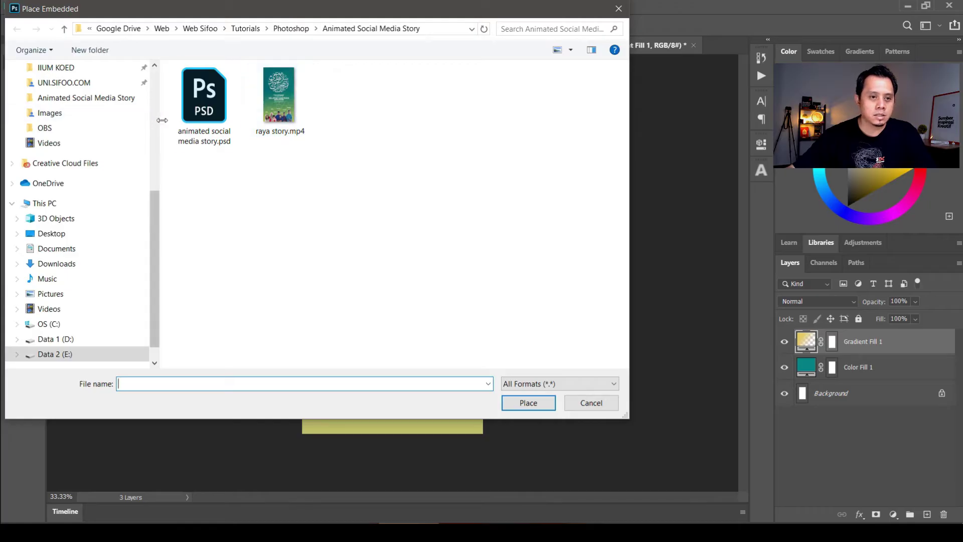
pyautogui.scroll(5, 150, 141)
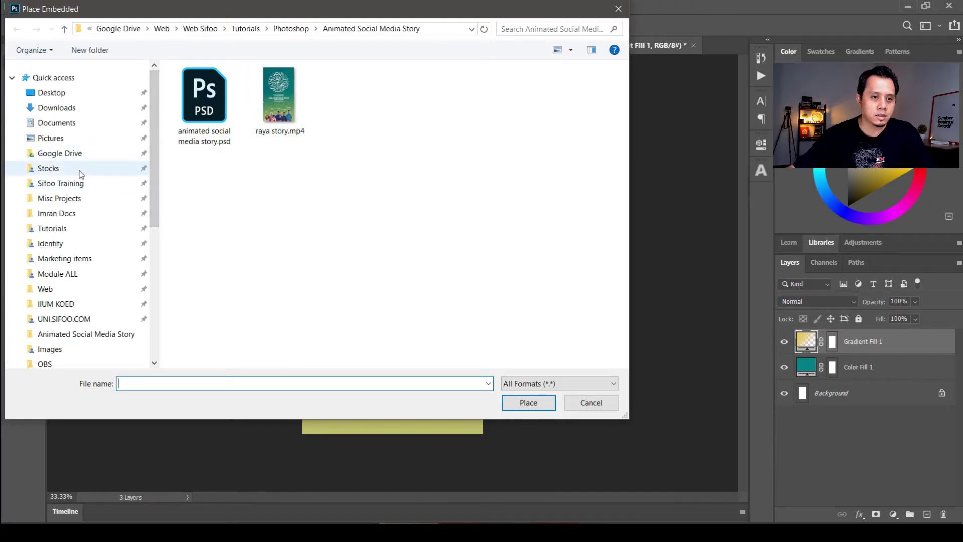
pyautogui.click(48, 168)
pyautogui.click(536, 404)
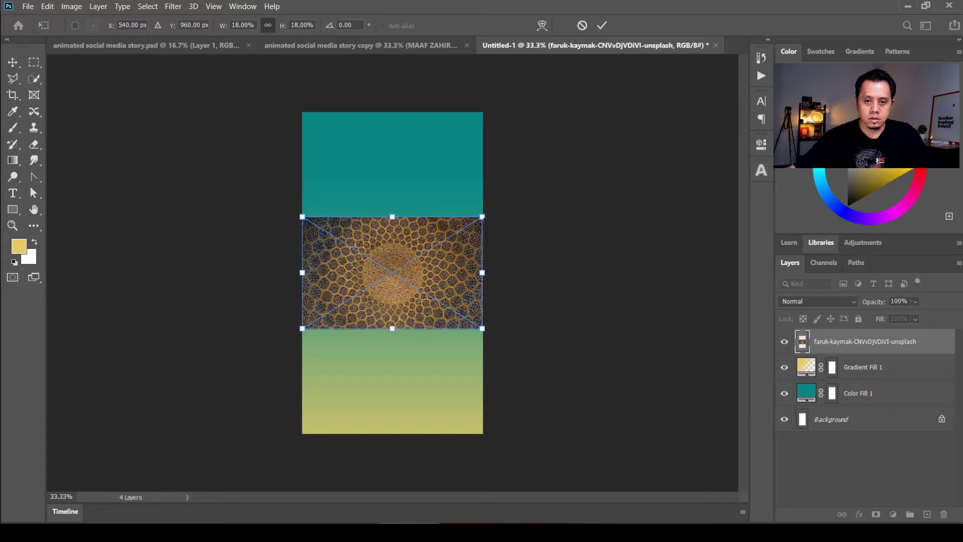
pyautogui.moveTo(482, 216); pyautogui.dragTo(684, 130)
pyautogui.moveTo(295, 331); pyautogui.dragTo(115, 428)
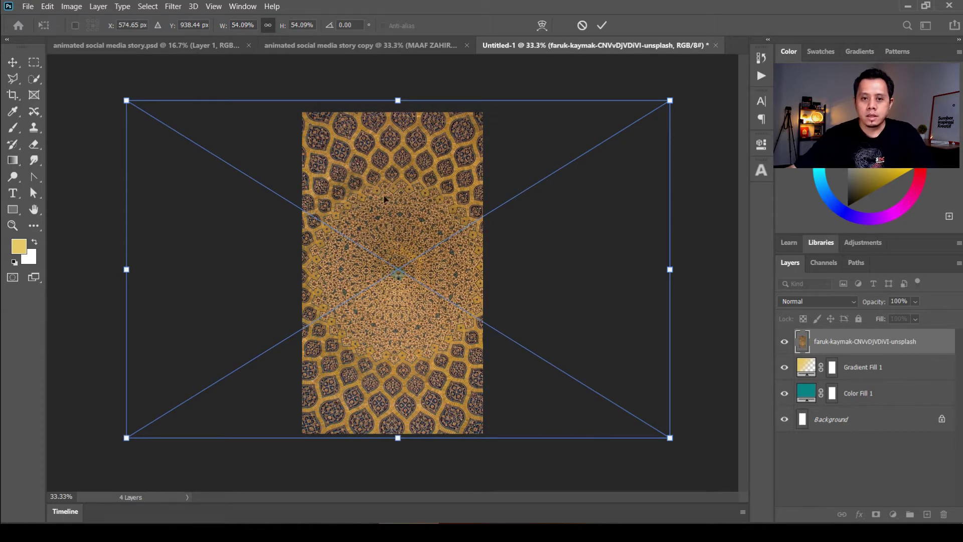
pyautogui.moveTo(387, 202); pyautogui.dragTo(519, 201)
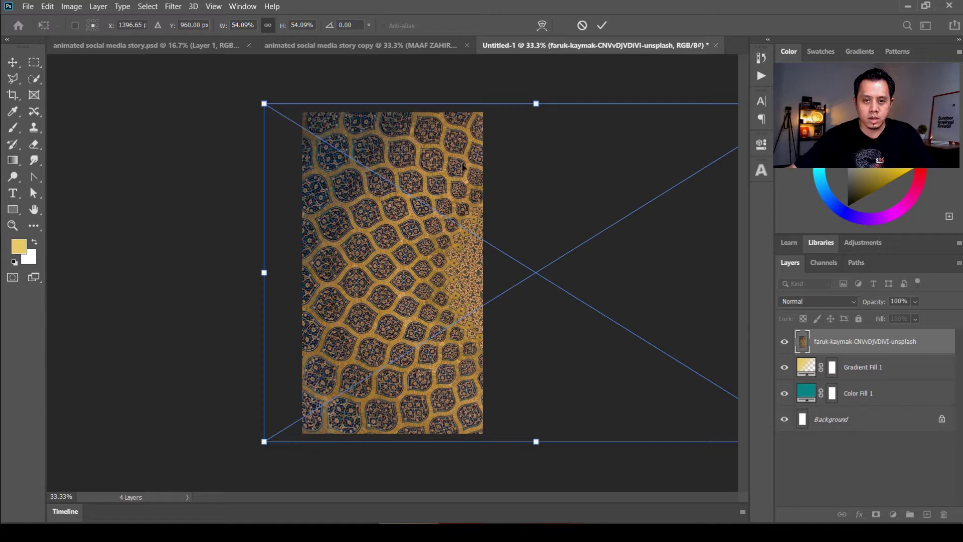
pyautogui.press('Return')
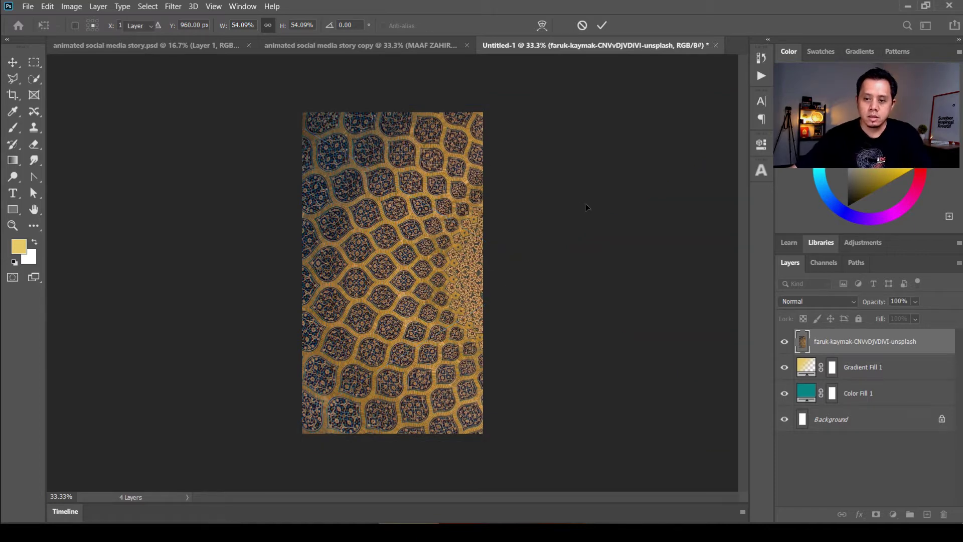
# Step: Blend the mosaic photo layer in Hard Light at 34% opacity after trying Color Dodge and Overlay
pyautogui.click(814, 302)
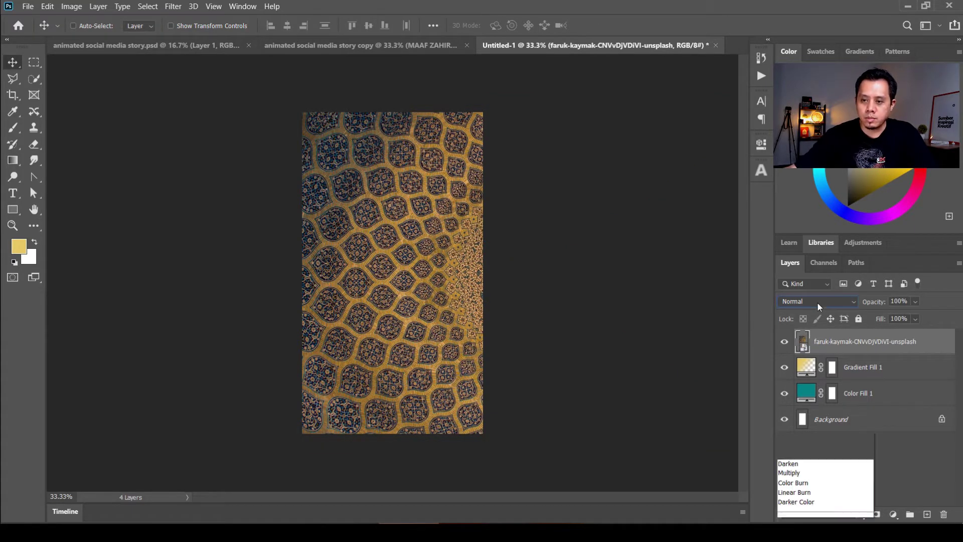
pyautogui.click(707, 301)
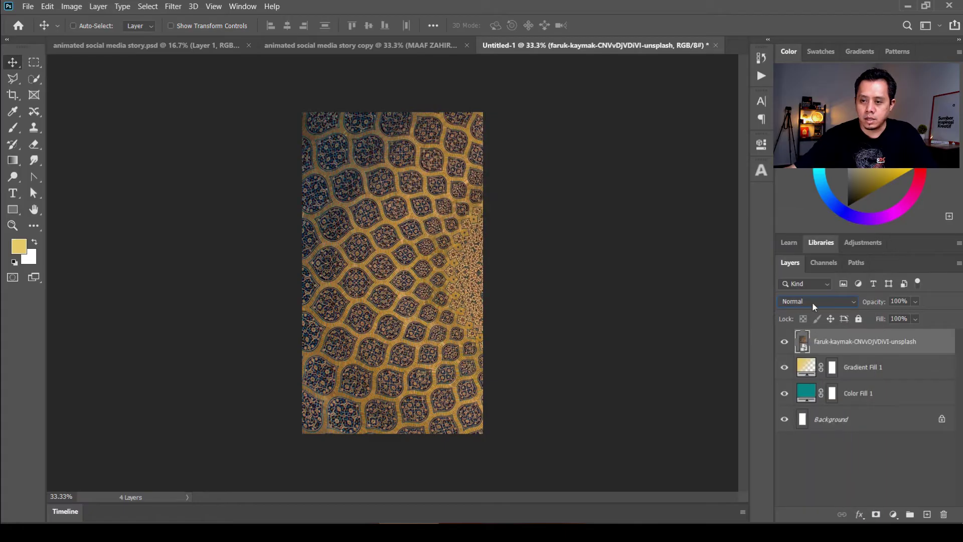
pyautogui.click(811, 302)
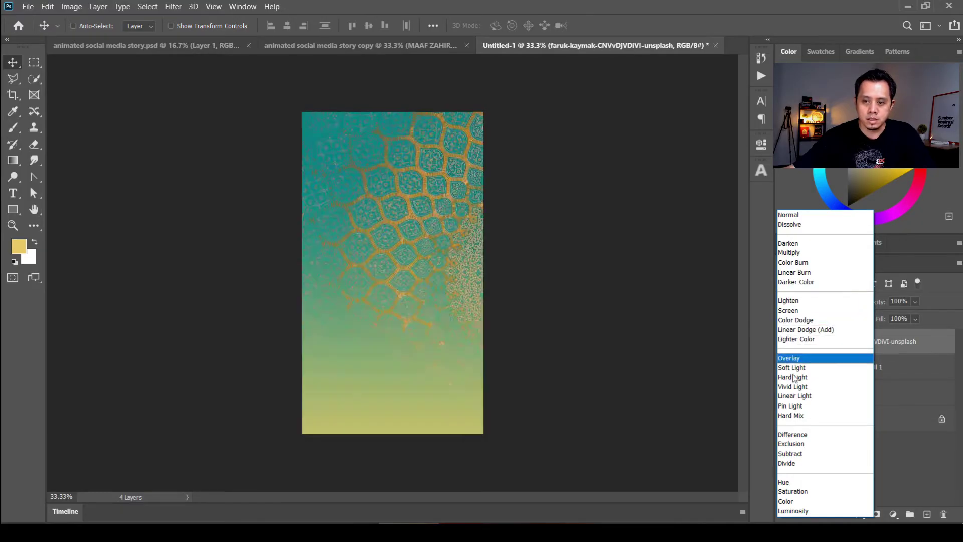
pyautogui.click(804, 321)
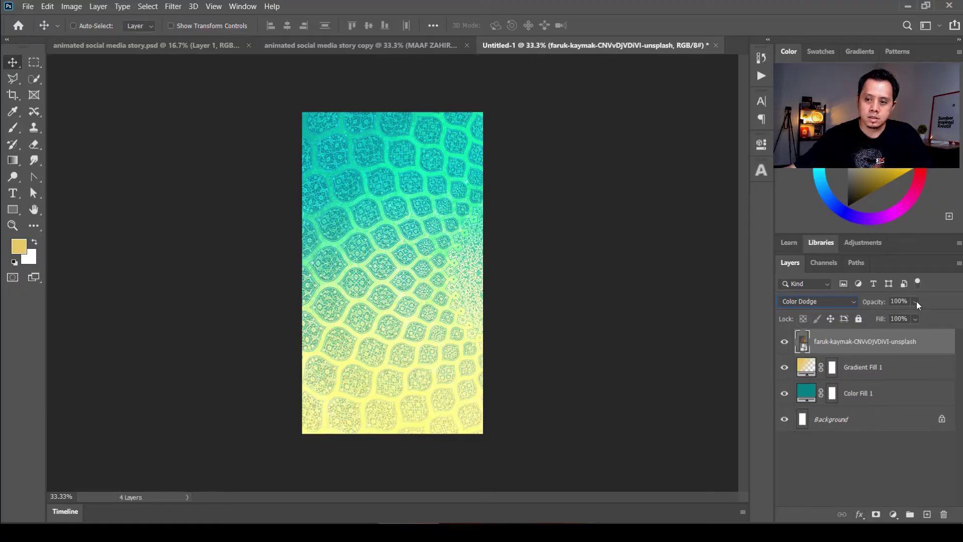
pyautogui.moveTo(893, 313); pyautogui.dragTo(884, 318)
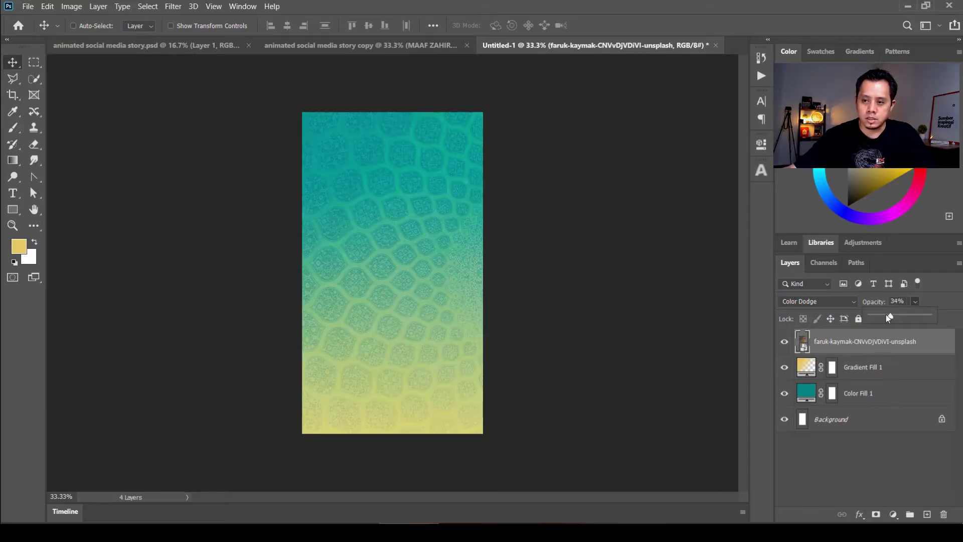
pyautogui.click(832, 301)
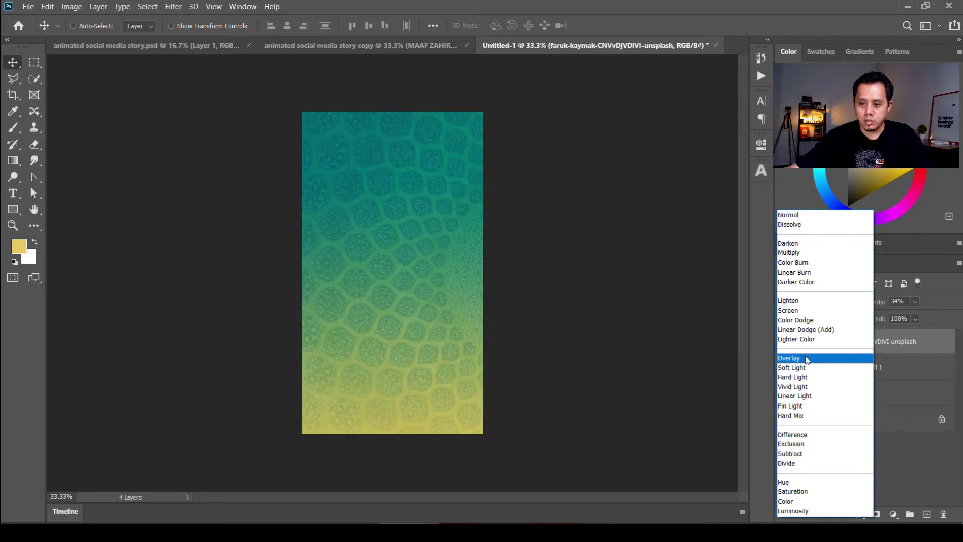
pyautogui.click(807, 358)
pyautogui.click(820, 302)
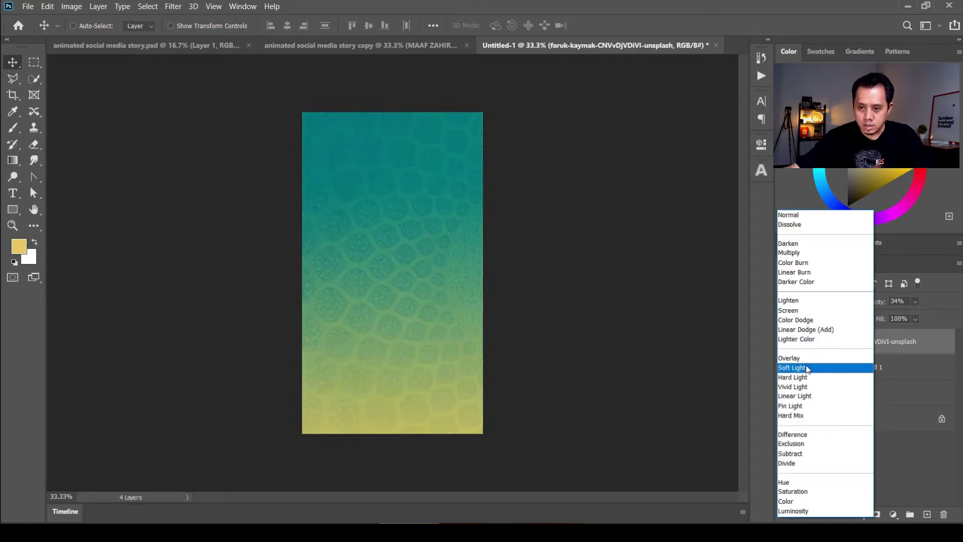
pyautogui.click(812, 377)
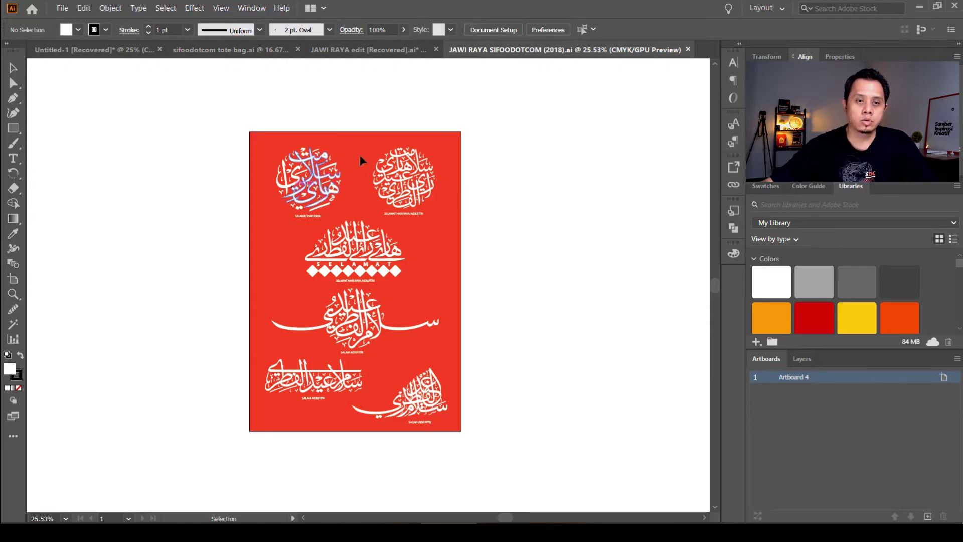
# Step: Select each of the Jawi calligraphy designs on the Illustrator artboard in turn
pyautogui.click(338, 195)
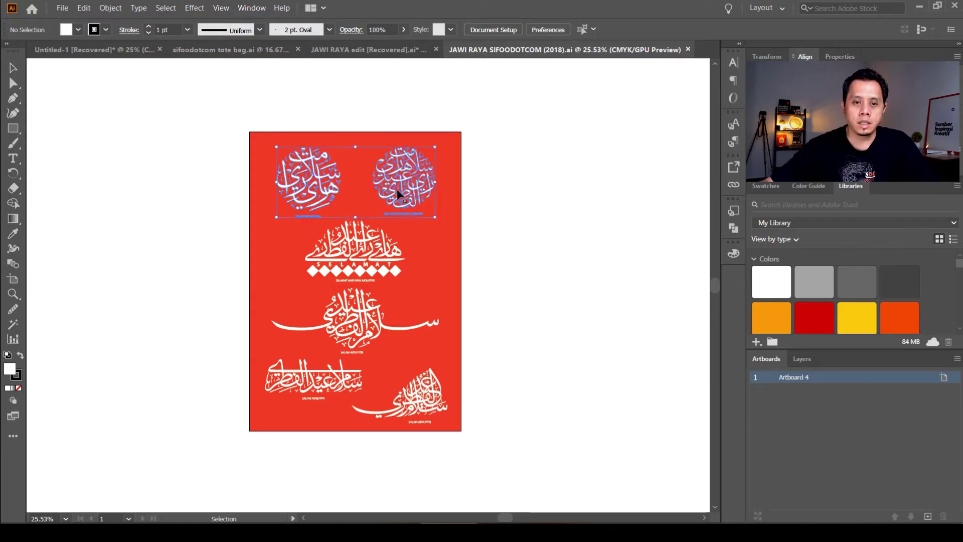
pyautogui.click(377, 251)
pyautogui.click(396, 326)
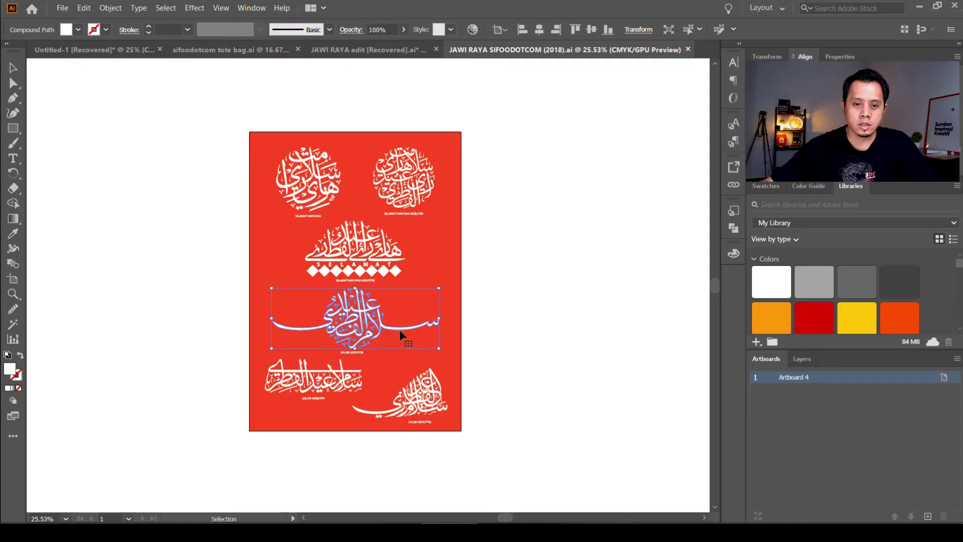
pyautogui.click(341, 383)
pyautogui.click(414, 397)
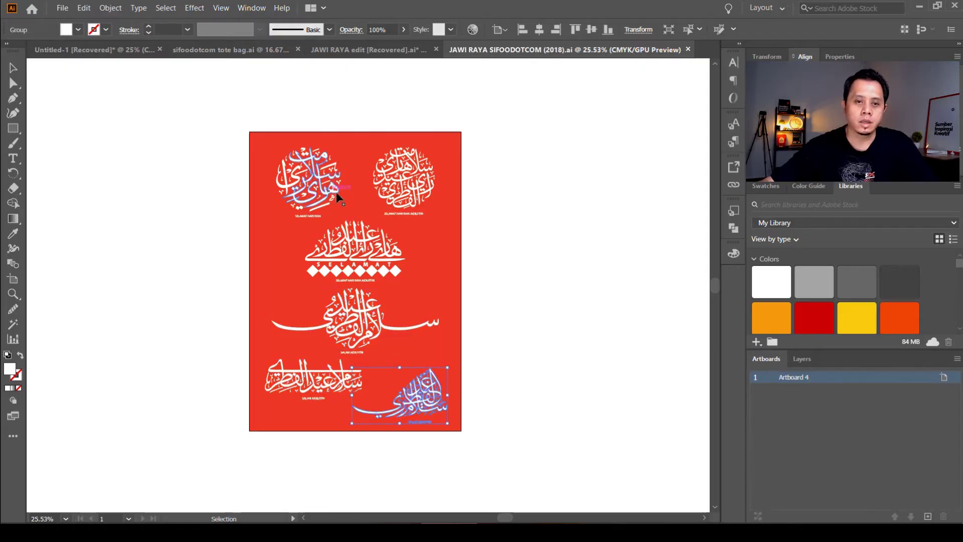
# Step: Zoom in, isolate the right-hand round Selamat Hari Raya calligraphy and copy its paths
pyautogui.press('z')
pyautogui.moveTo(293, 175); pyautogui.dragTo(543, 215)
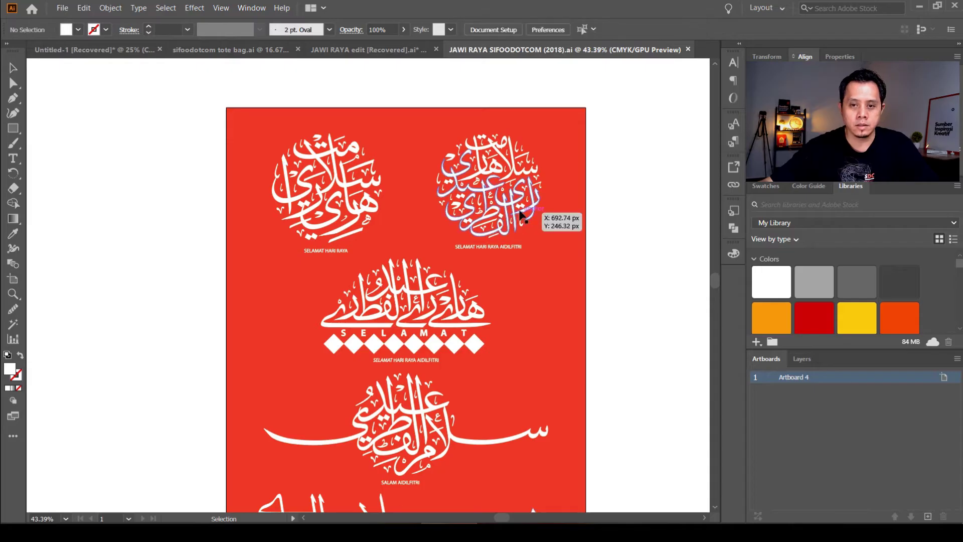
pyautogui.click(517, 203)
pyautogui.doubleClick(518, 203)
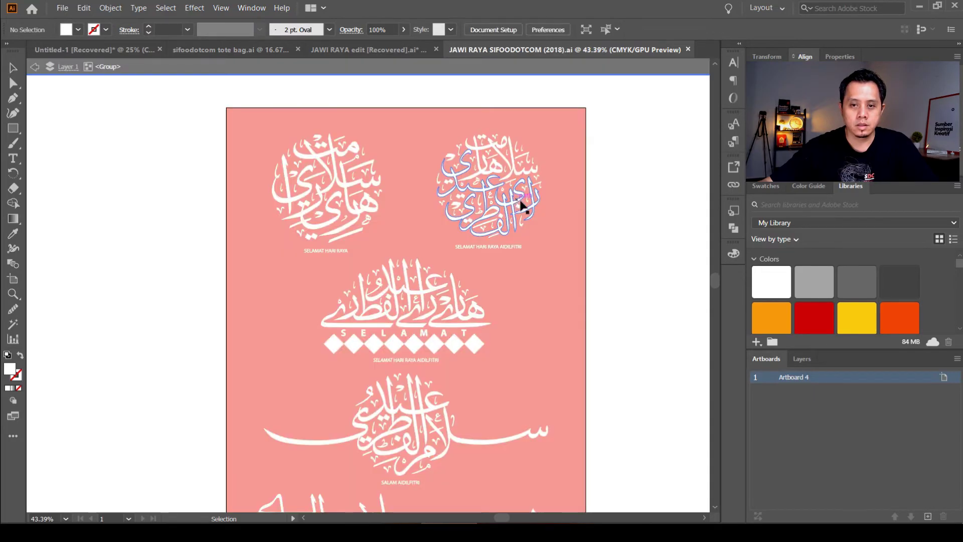
pyautogui.click(520, 204)
pyautogui.doubleClick(531, 205)
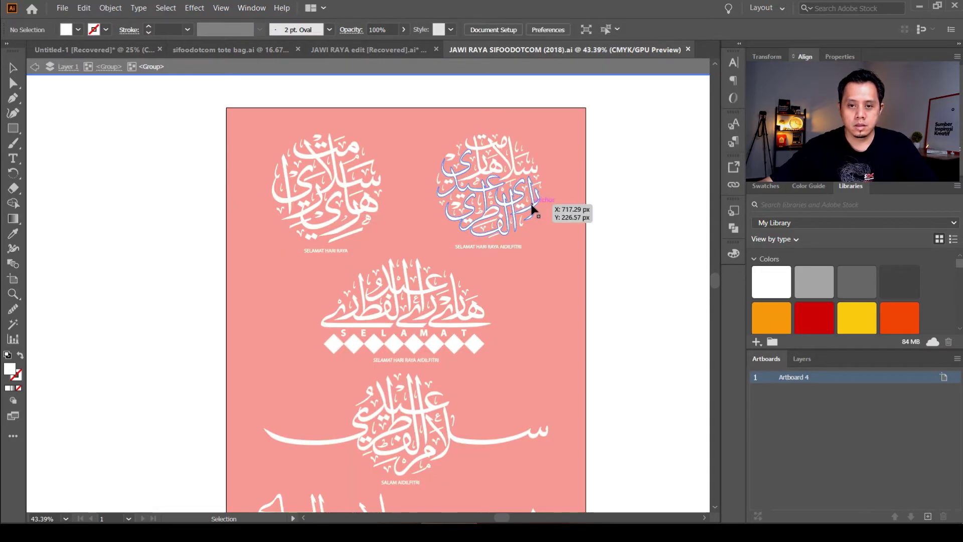
pyautogui.press('a')
pyautogui.press('v')
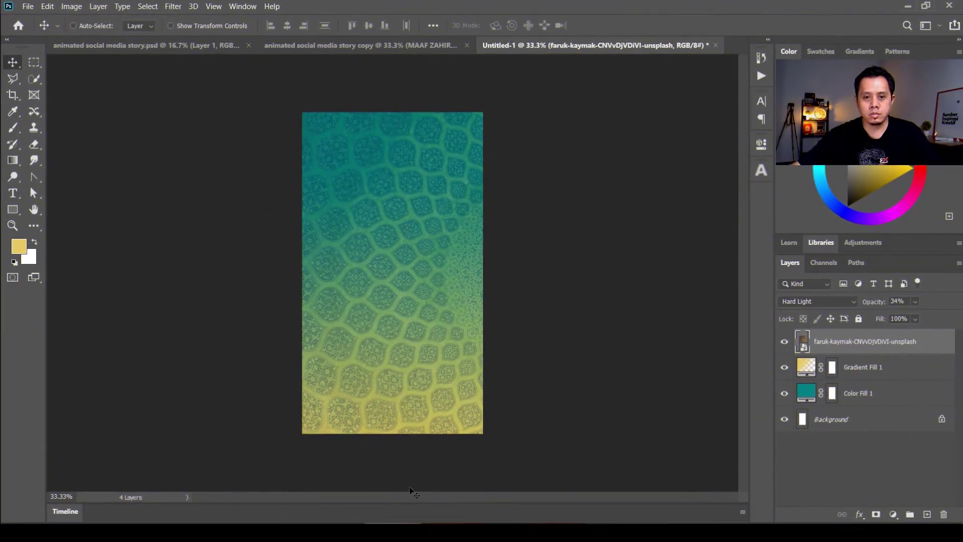
# Step: Paste the calligraphy as a Smart Object, enlarge it to about 279% and place it near the top
pyautogui.hotkey('ctrl', 'v')
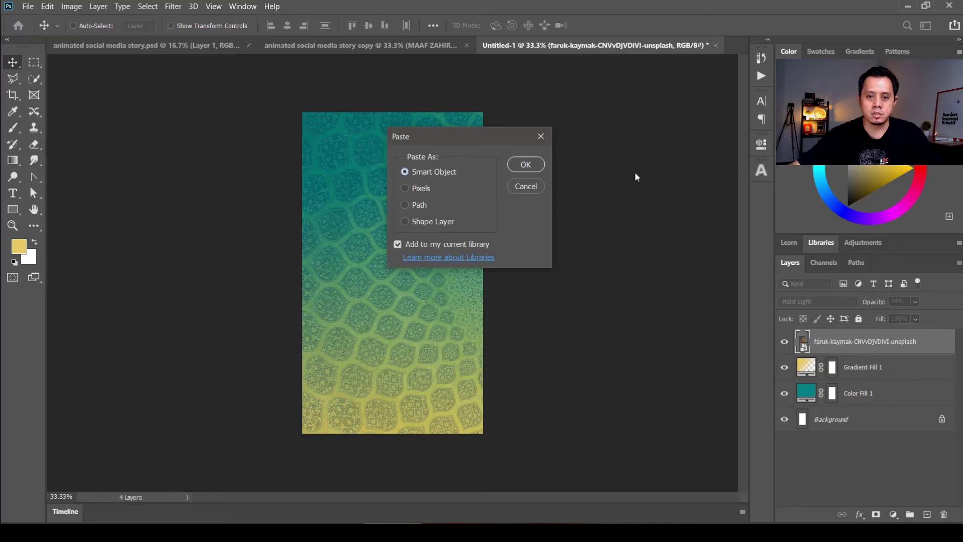
pyautogui.click(530, 167)
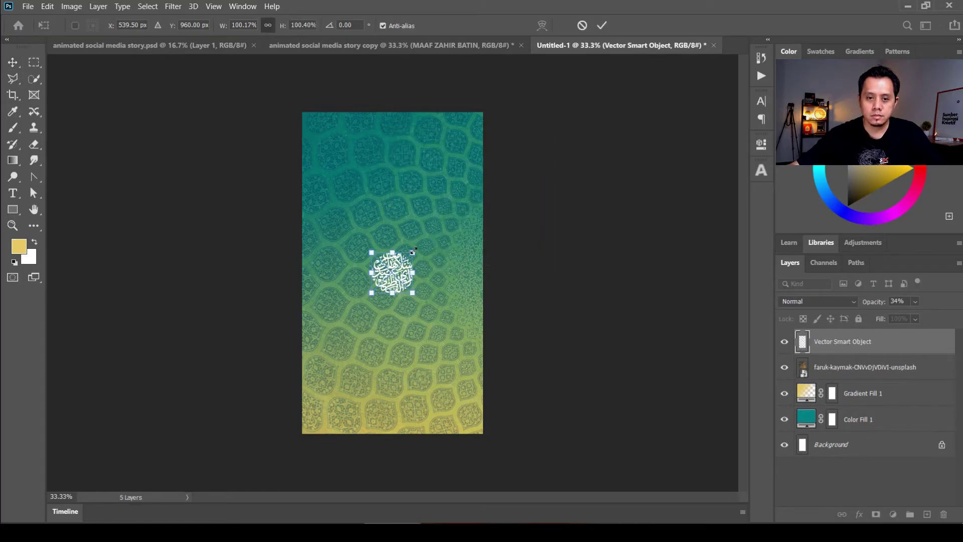
pyautogui.moveTo(412, 251); pyautogui.dragTo(445, 217)
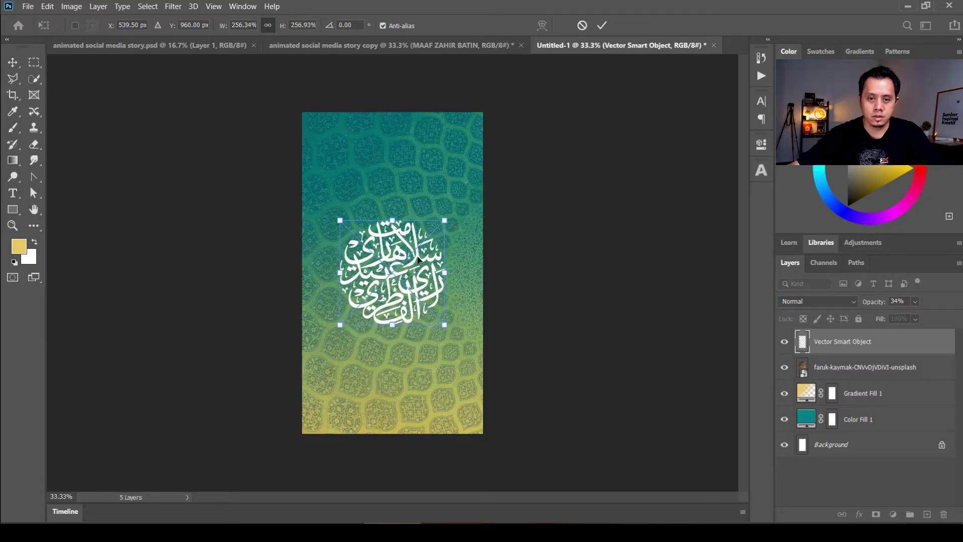
pyautogui.moveTo(419, 252)
pyautogui.mouseDown()
pyautogui.moveTo(429, 192)
pyautogui.moveTo(419, 175)
pyautogui.moveTo(454, 144)
pyautogui.mouseUp()
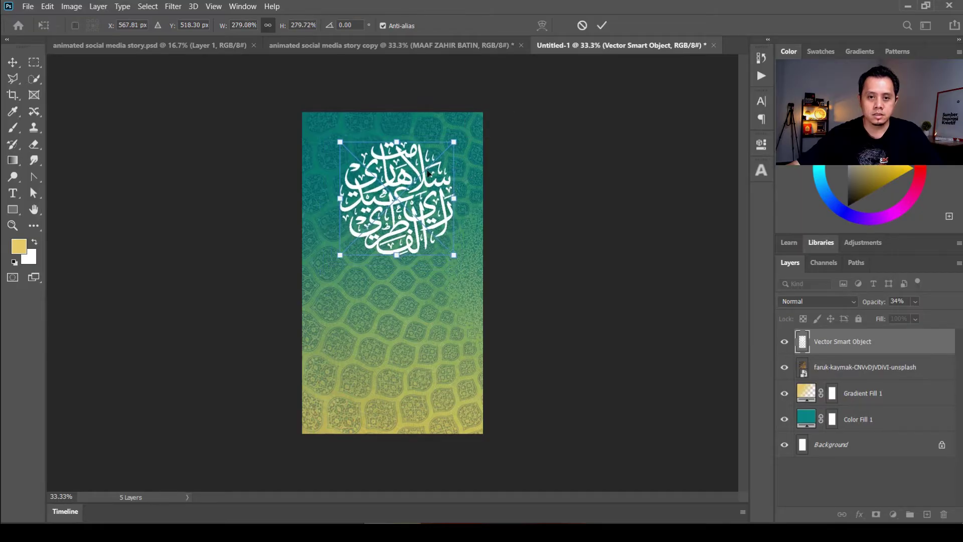
pyautogui.hotkey('shift', 'alt', 'h')
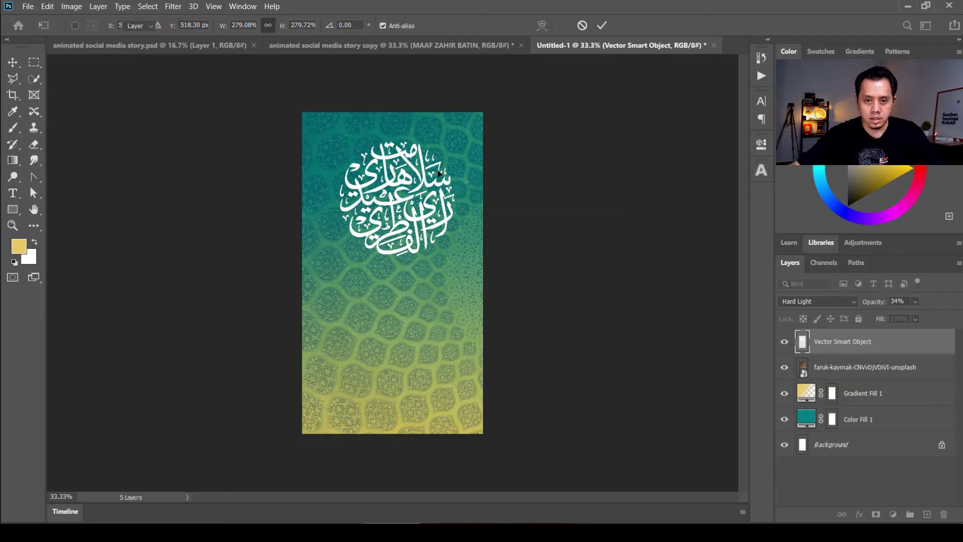
pyautogui.press('Return')
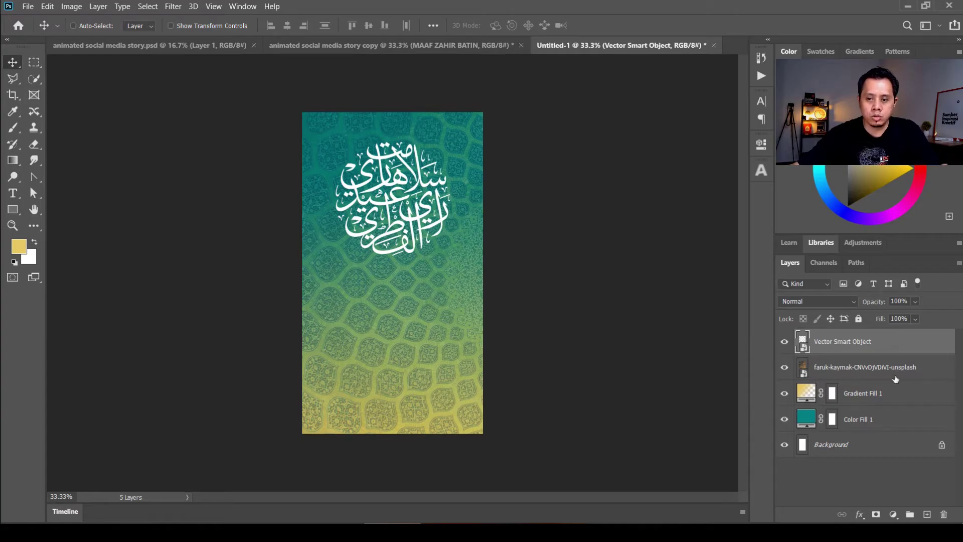
# Step: Group the faruk-kaymak photo layer together with the two fill layers
pyautogui.doubleClick(893, 368)
pyautogui.click(927, 375)
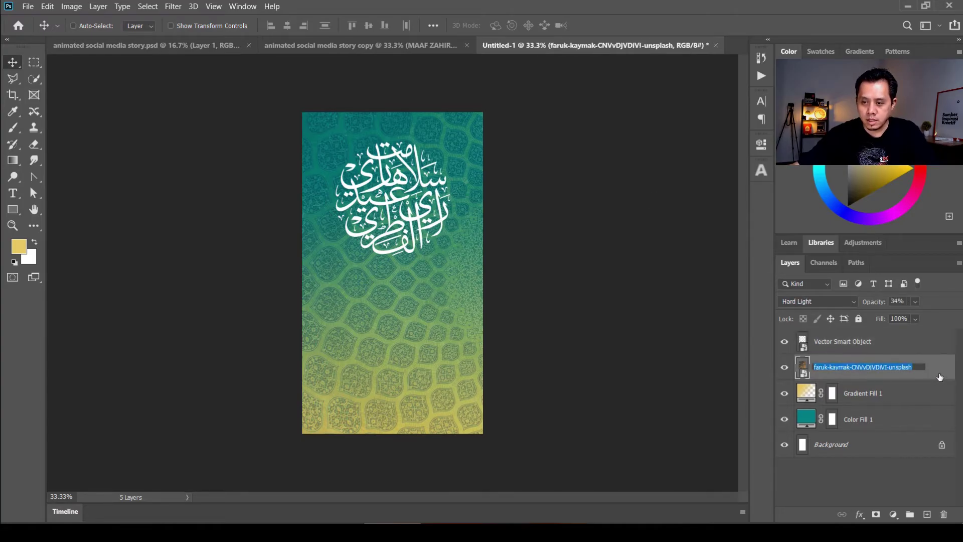
pyautogui.click(940, 377)
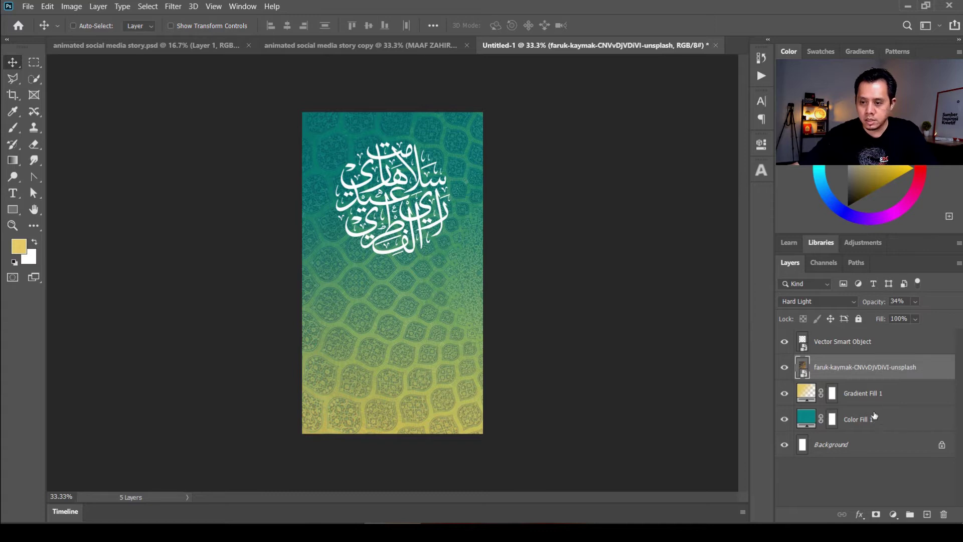
pyautogui.keyDown('shift'); pyautogui.click(885, 423); pyautogui.keyUp('shift')
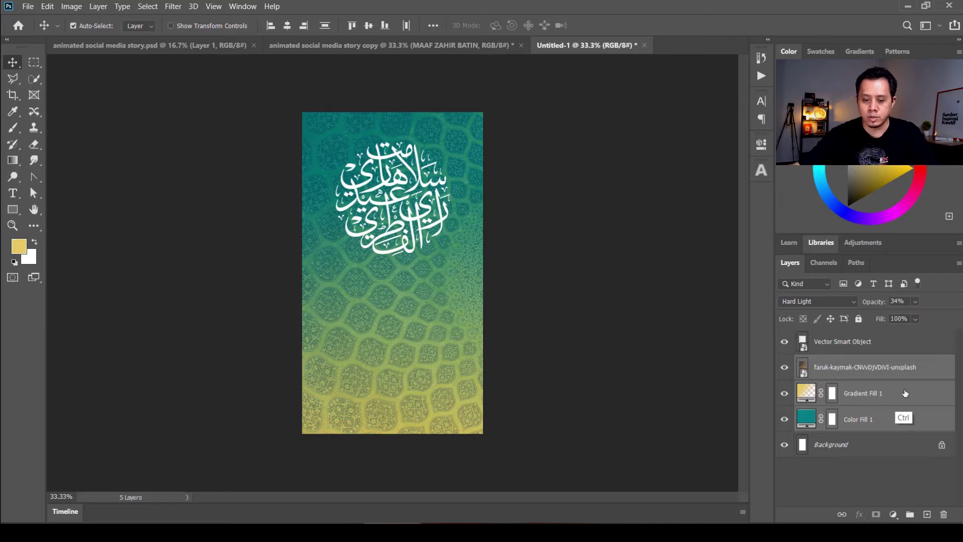
pyautogui.hotkey('ctrl', 'g')
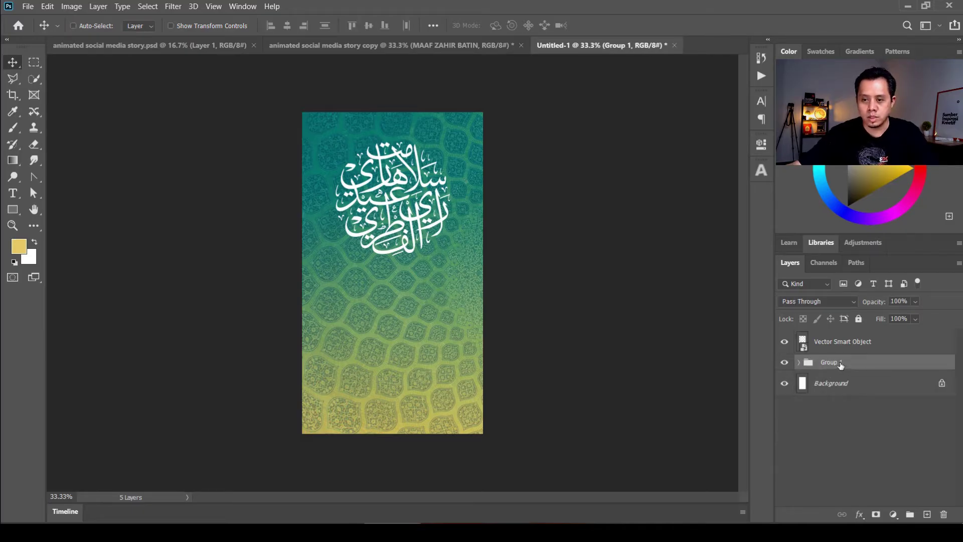
# Step: Rename Group 1 to 'Background Design' and the Vector Smart Object to 'Khat Jawi Raya'
pyautogui.doubleClick(842, 364)
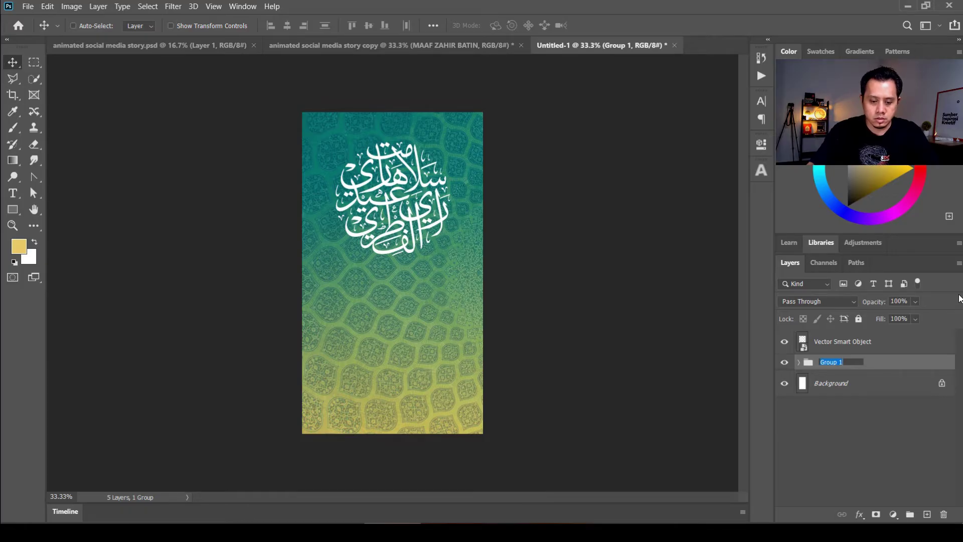
pyautogui.write('Backgroun')
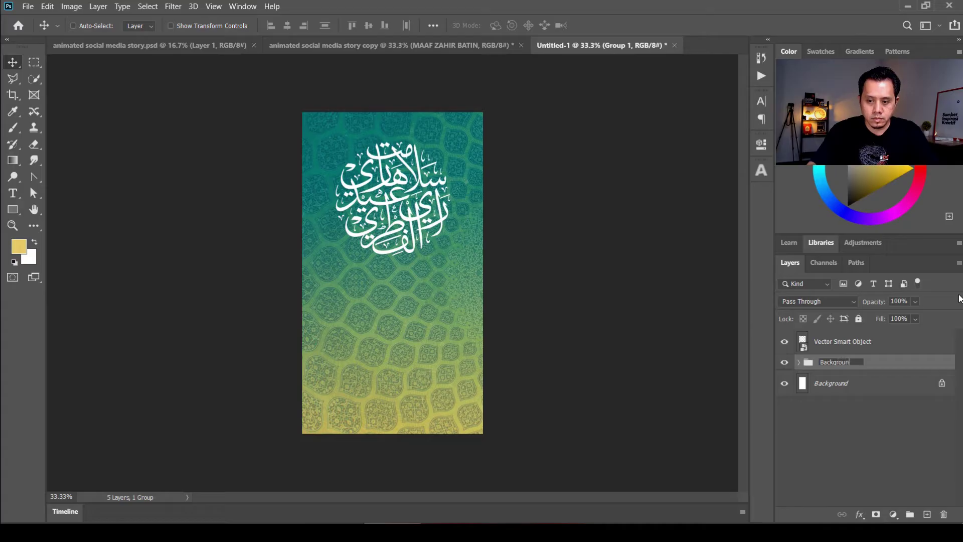
pyautogui.write('d Design')
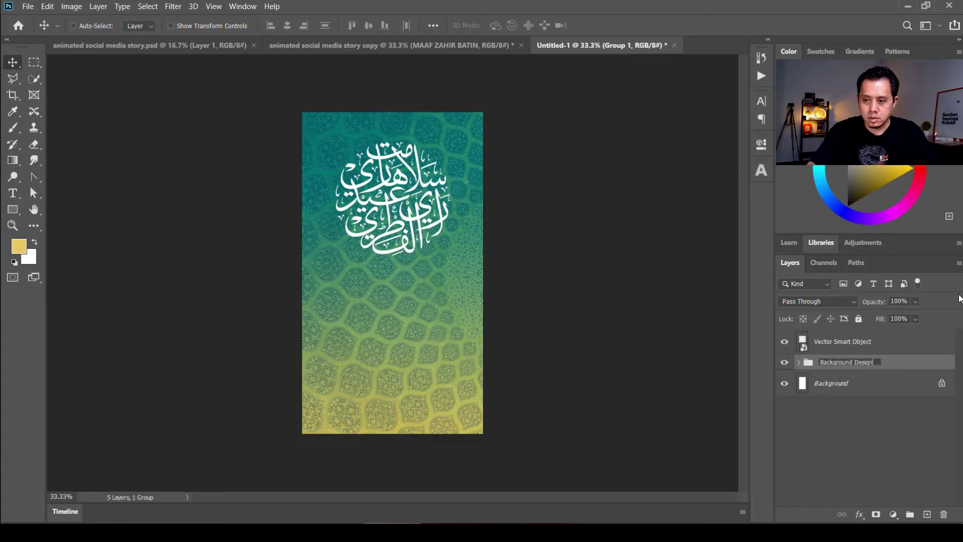
pyautogui.press('Return')
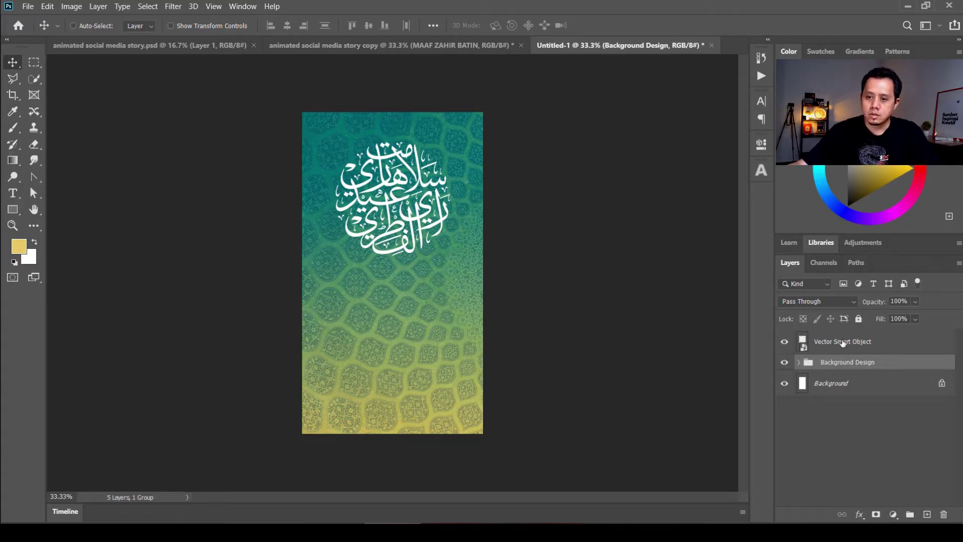
pyautogui.doubleClick(847, 342)
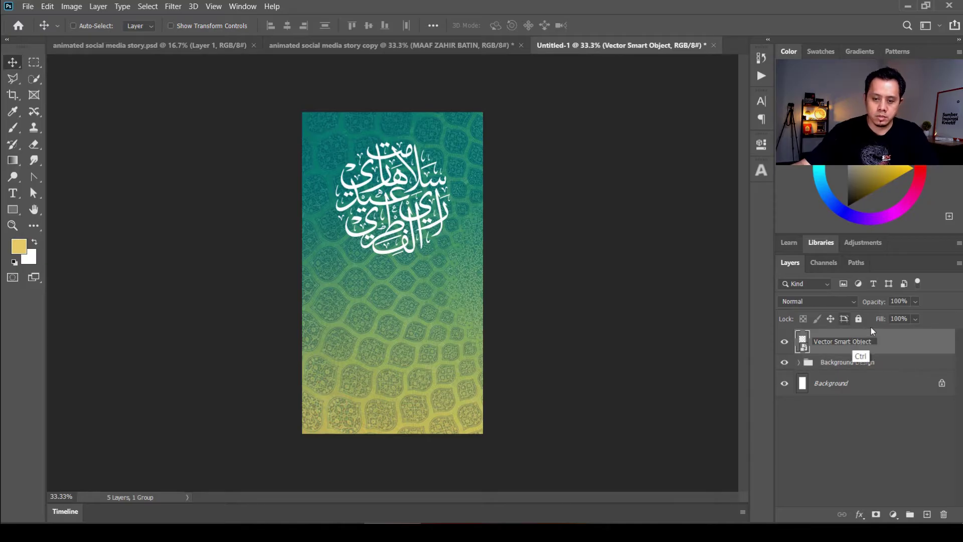
pyautogui.write('Khat Jawi Raya')
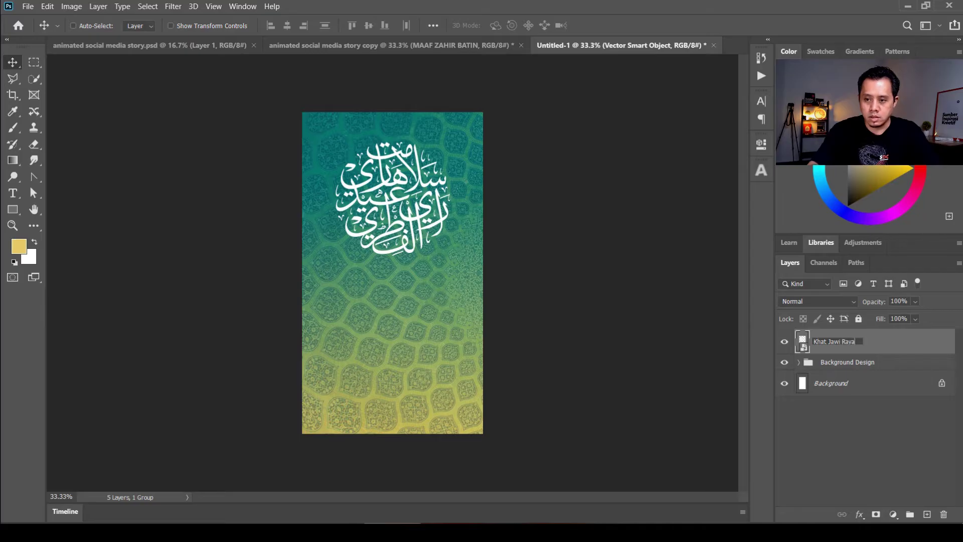
pyautogui.press('Return')
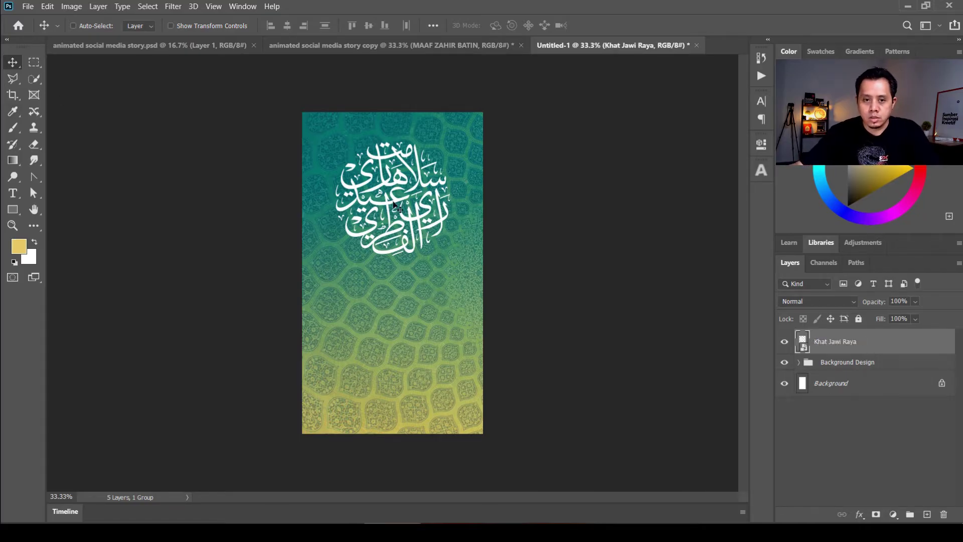
# Step: Give Khat Jawi Raya a Multiply drop shadow: 35% opacity, 90° angle, 39 px distance, 20 px size
pyautogui.click(859, 512)
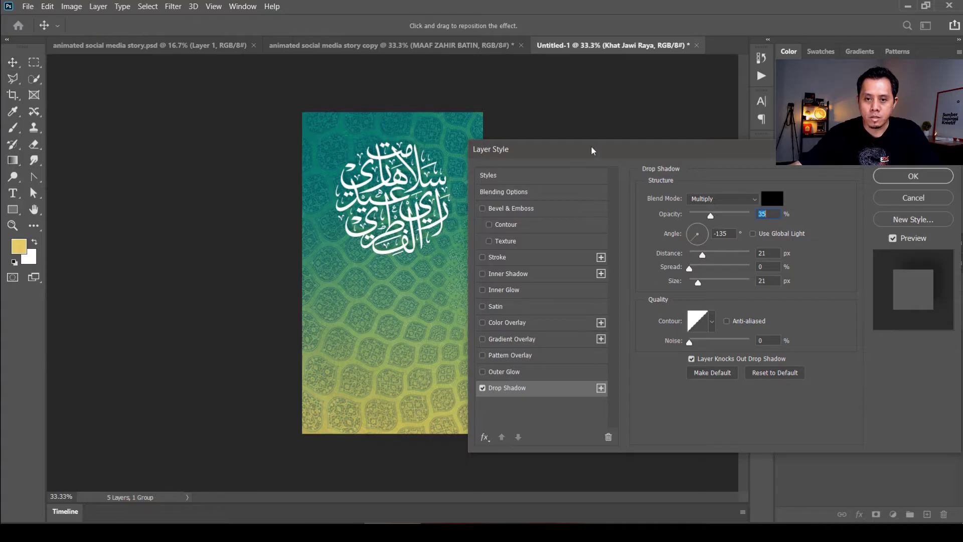
pyautogui.moveTo(592, 151); pyautogui.dragTo(634, 122)
pyautogui.moveTo(411, 220); pyautogui.dragTo(414, 230)
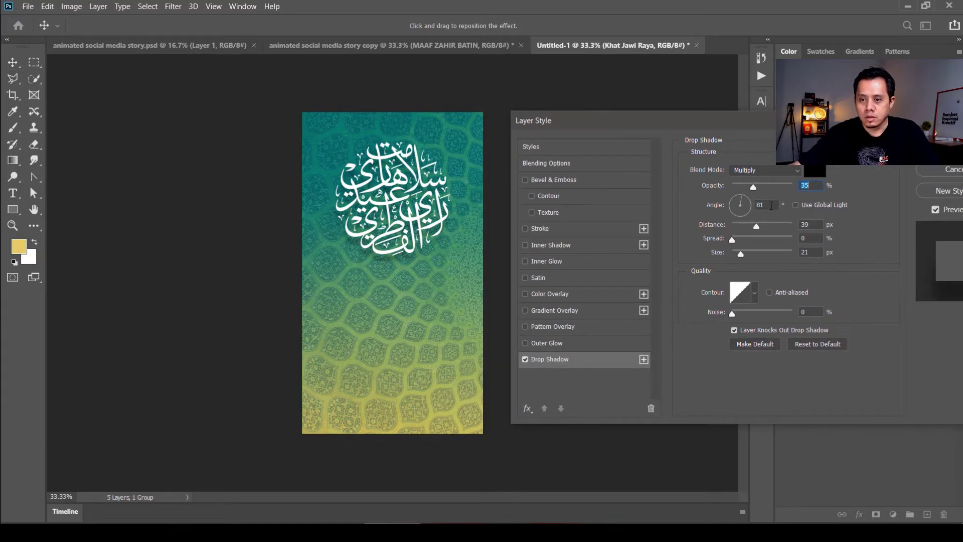
pyautogui.doubleClick(759, 204)
pyautogui.write('90')
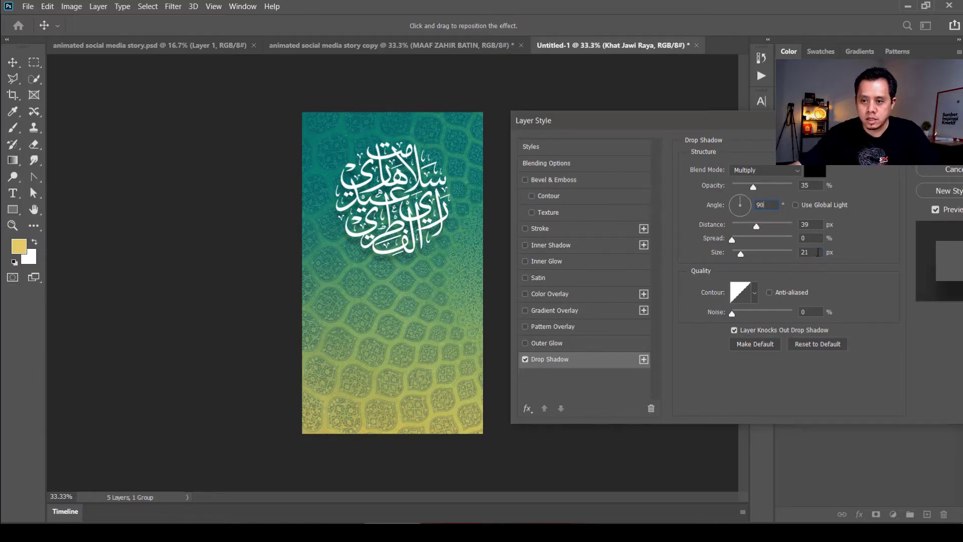
pyautogui.doubleClick(807, 252)
pyautogui.write('2')
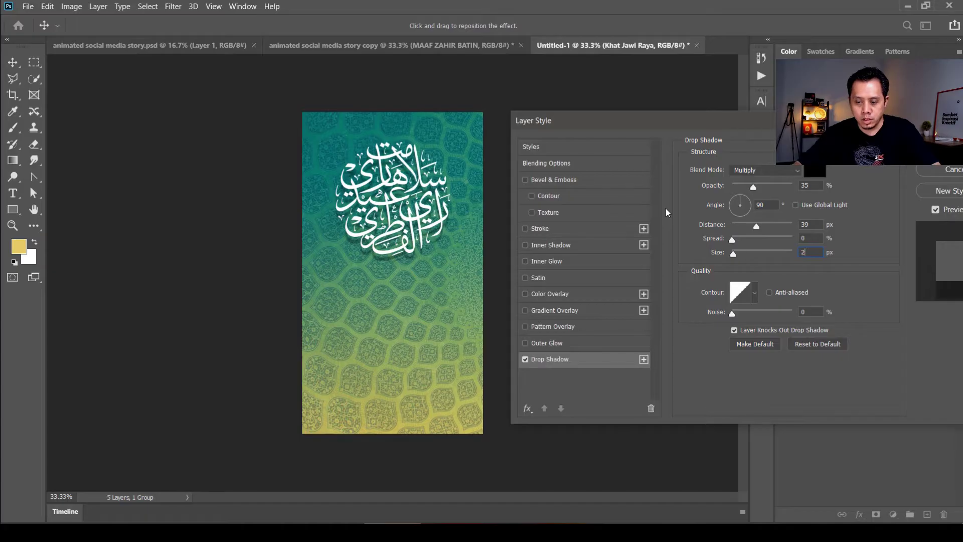
pyautogui.write('0')
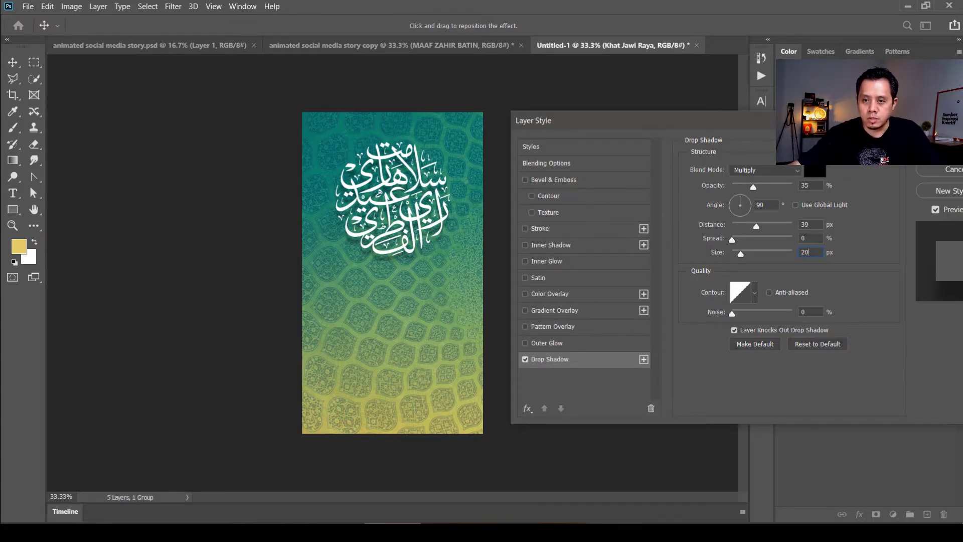
pyautogui.press('Return')
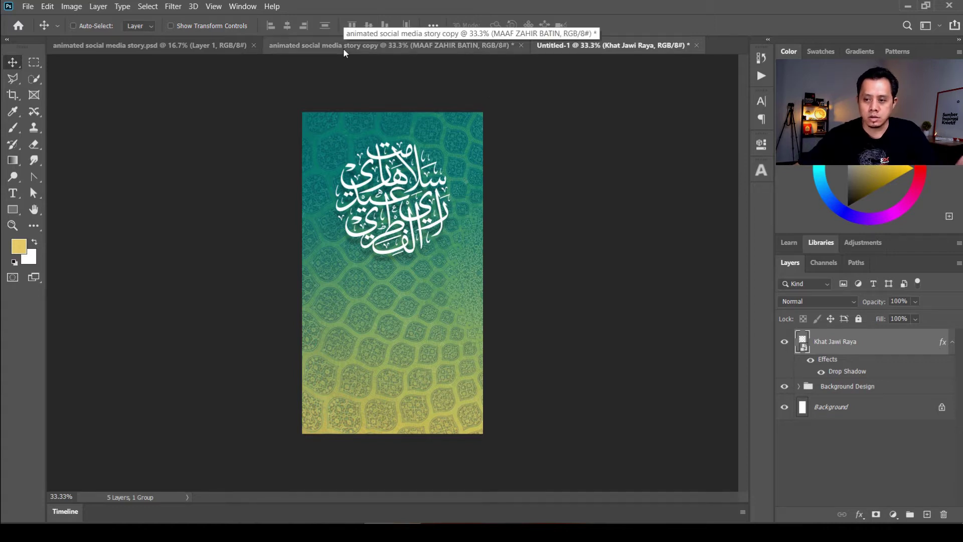
# Step: Copy the greeting text and family name text layers from the card copy into Untitled-1
pyautogui.click(387, 46)
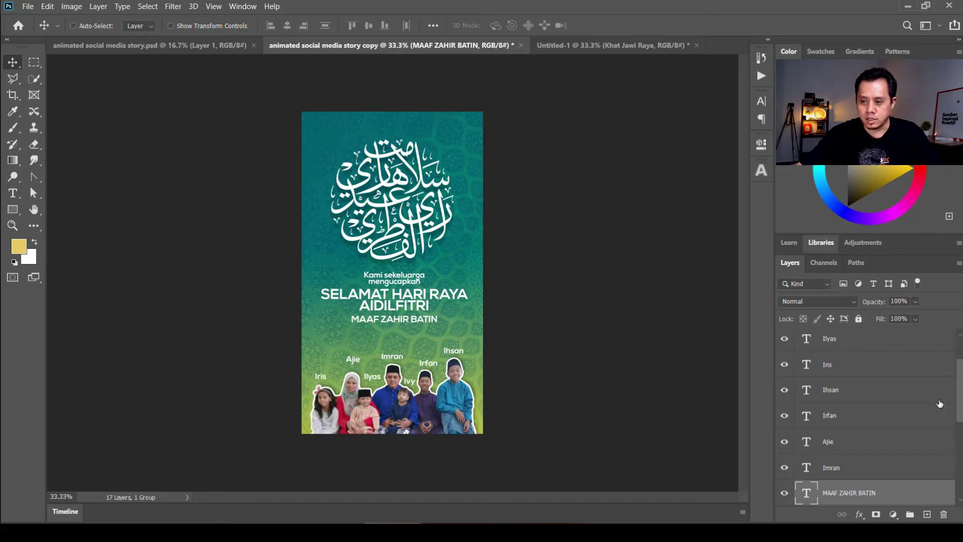
pyautogui.scroll(2, 960, 394)
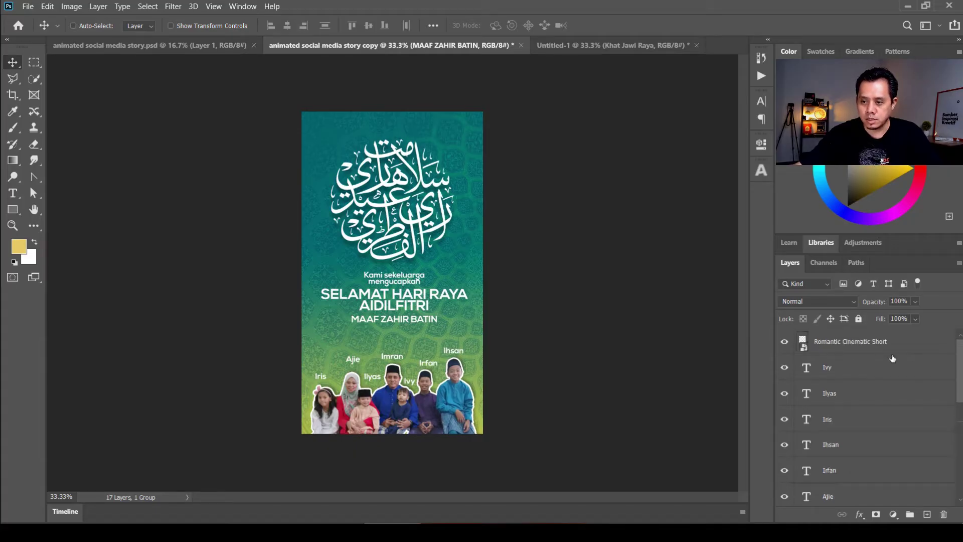
pyautogui.click(900, 366)
pyautogui.scroll(-5, 900, 381)
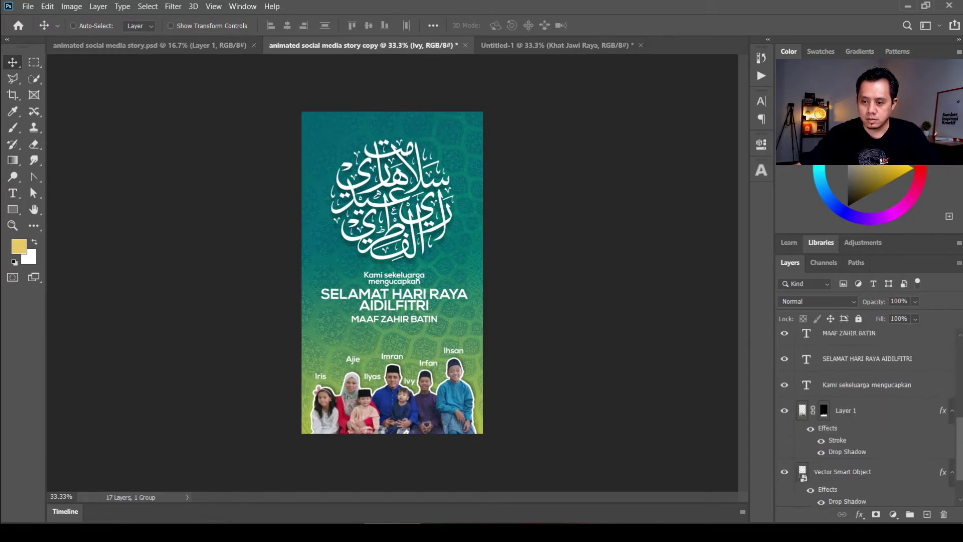
pyautogui.keyDown('shift'); pyautogui.click(903, 378); pyautogui.keyUp('shift')
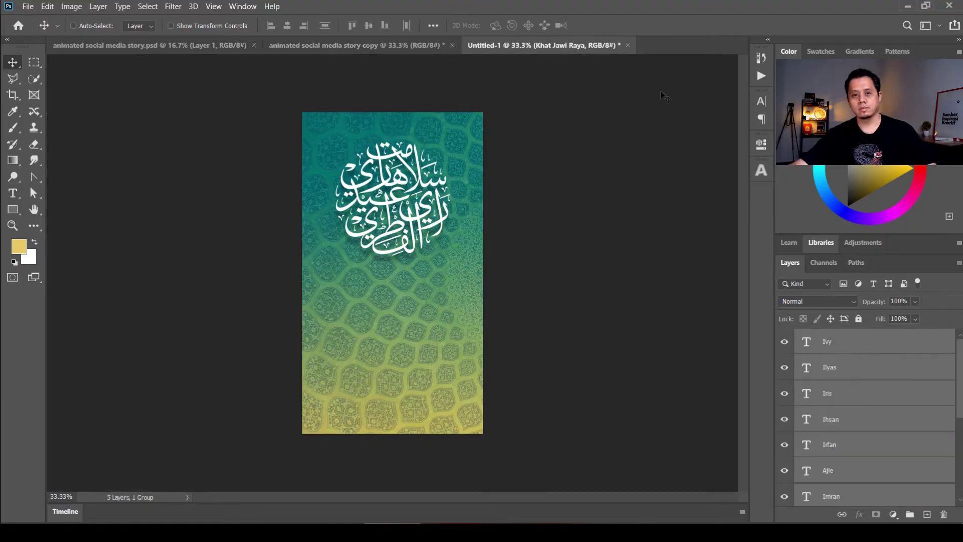
pyautogui.moveTo(296, 177); pyautogui.dragTo(391, 251)
# Step: Copy the family photo Layer 1 into Untitled-1 and stack it just above Background Design
pyautogui.click(371, 45)
pyautogui.scroll(-5, 863, 416)
pyautogui.moveTo(847, 449); pyautogui.dragTo(616, 251)
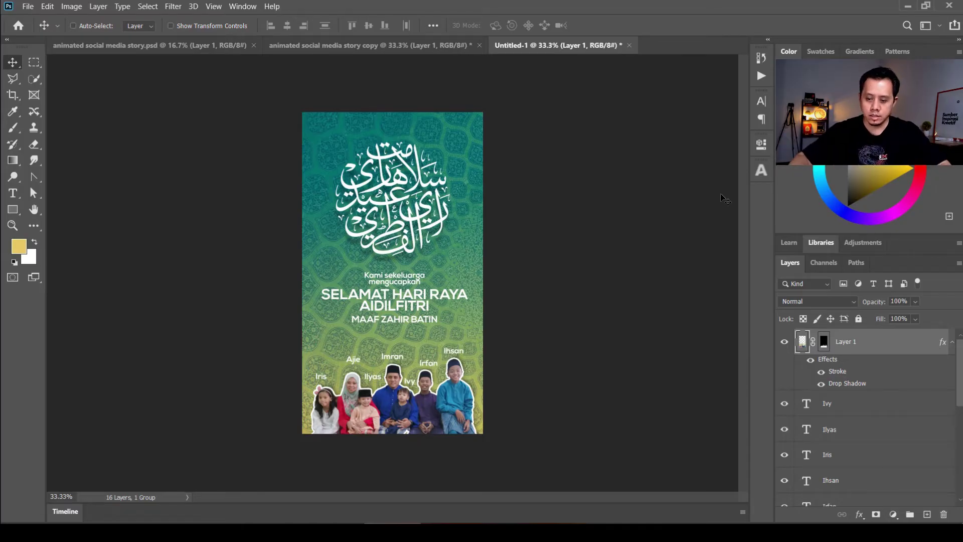
pyautogui.press('ctrl')
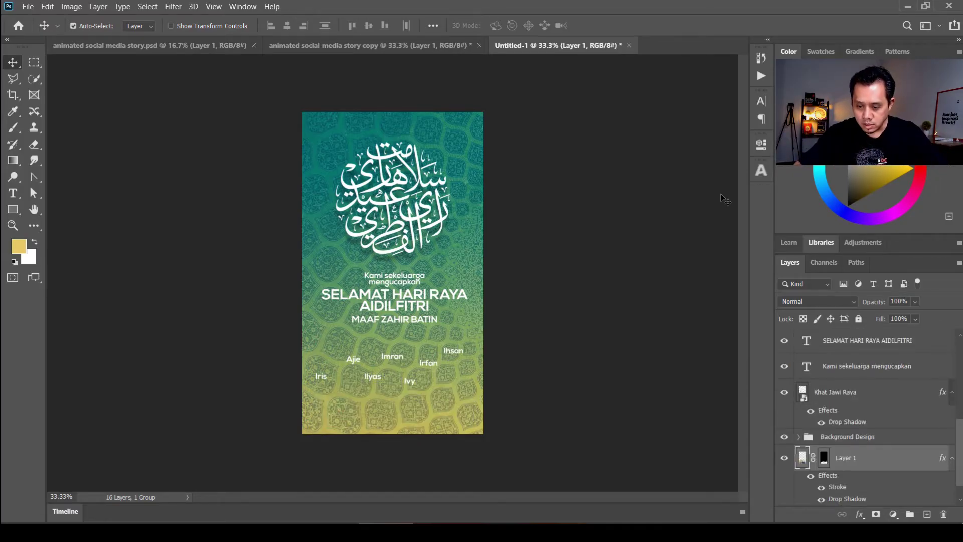
pyautogui.hotkey('ctrl', ']')
pyautogui.hotkey('ctrl', ']')
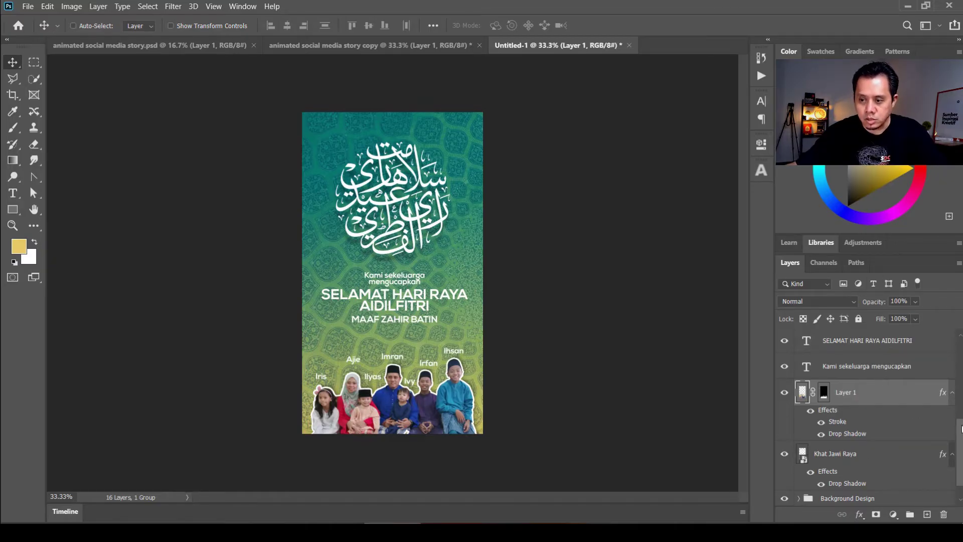
pyautogui.scroll(5, 961, 429)
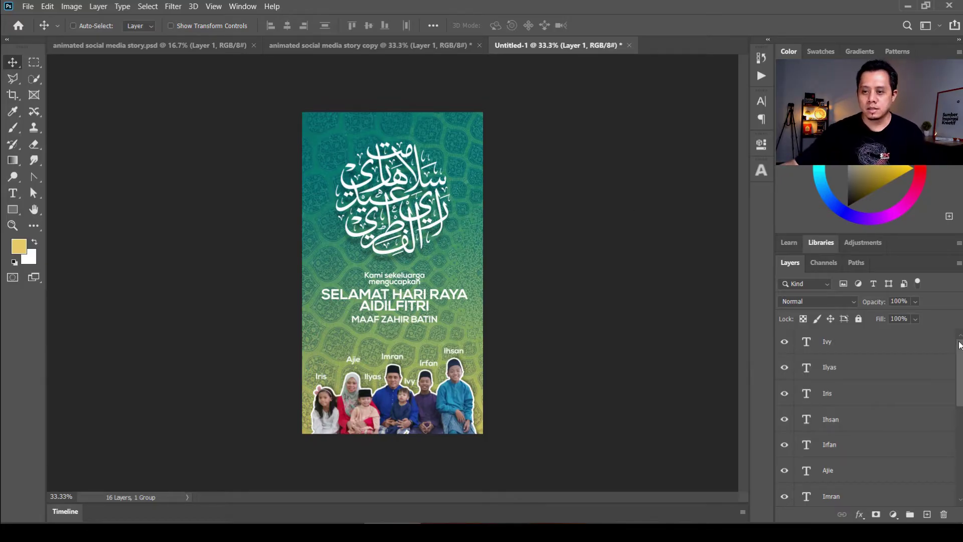
pyautogui.scroll(-2, 959, 360)
pyautogui.scroll(-3, 946, 396)
pyautogui.scroll(-3, 903, 400)
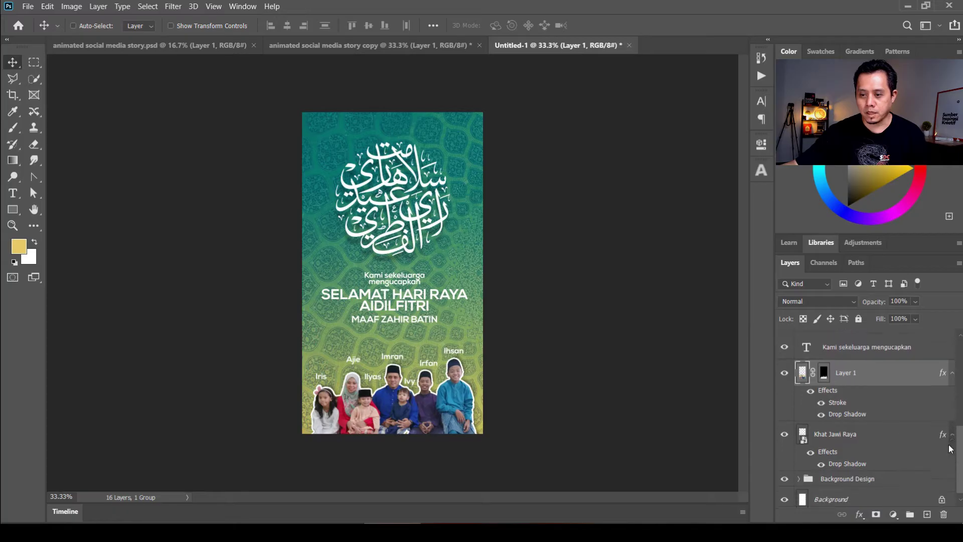
pyautogui.scroll(-2, 893, 399)
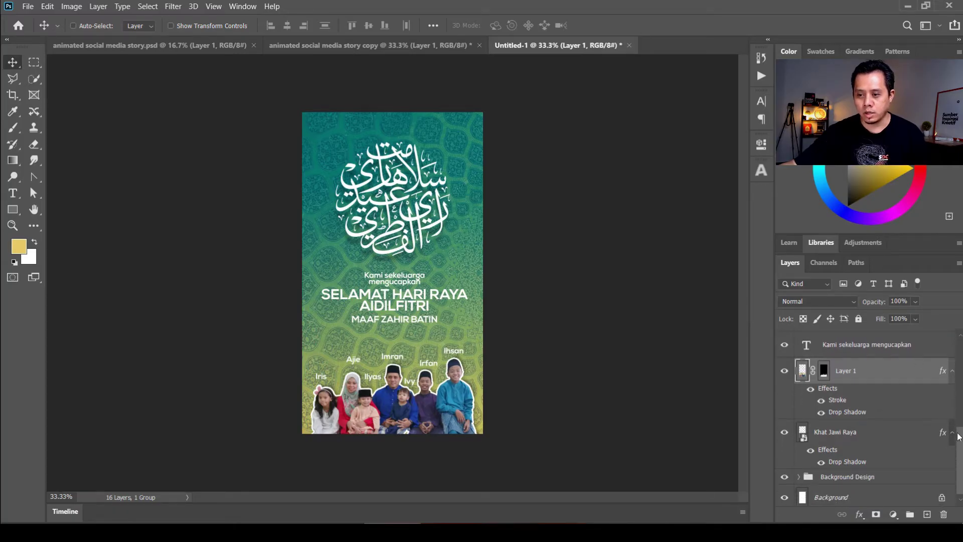
pyautogui.scroll(3, 958, 436)
pyautogui.scroll(3, 958, 436)
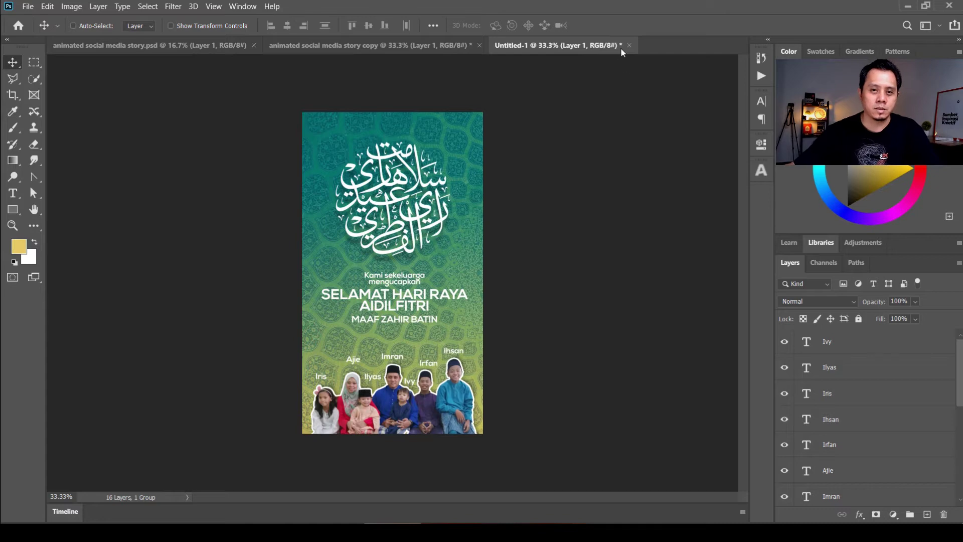
# Step: Show the Timeline panel from the Window menu and enlarge the canvas area above it
pyautogui.click(244, 7)
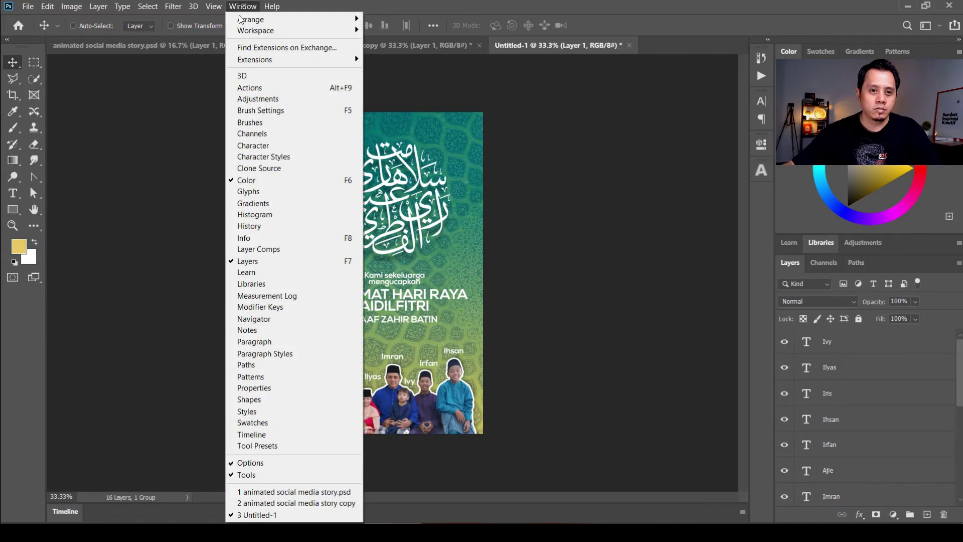
pyautogui.click(283, 437)
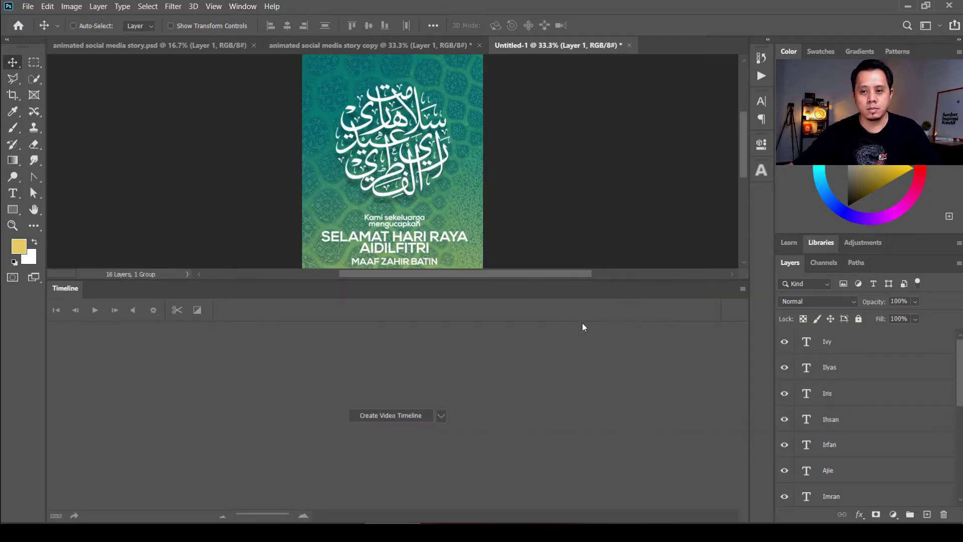
pyautogui.click(242, 6)
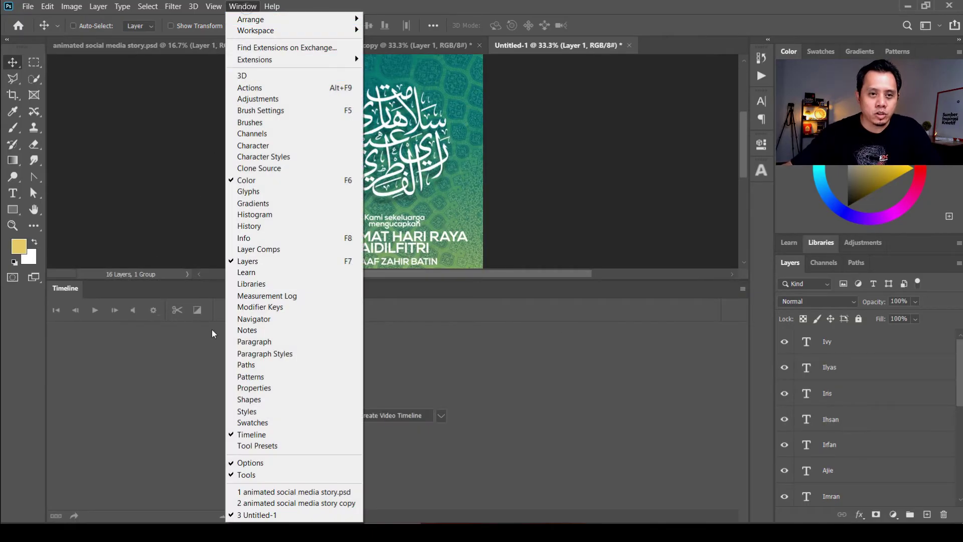
pyautogui.click(652, 215)
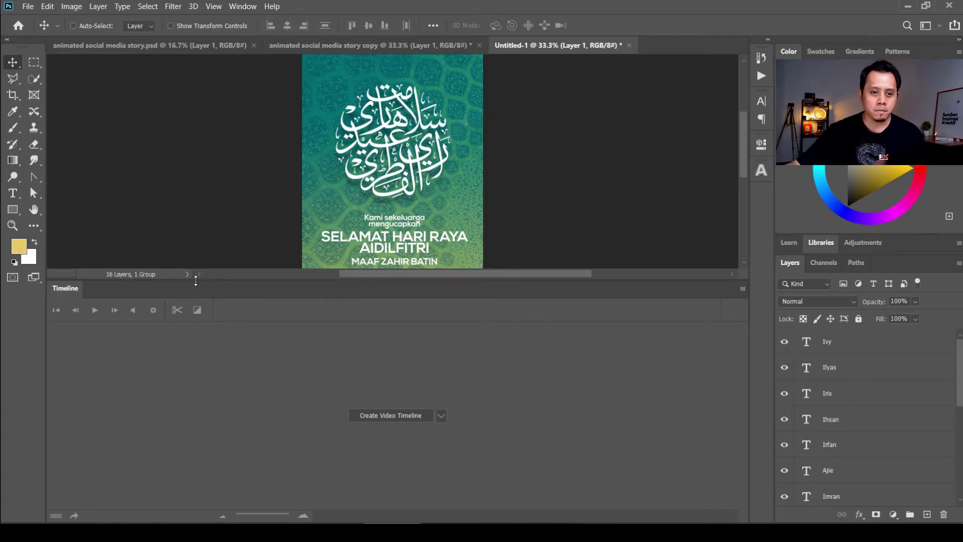
pyautogui.moveTo(204, 281); pyautogui.dragTo(195, 323)
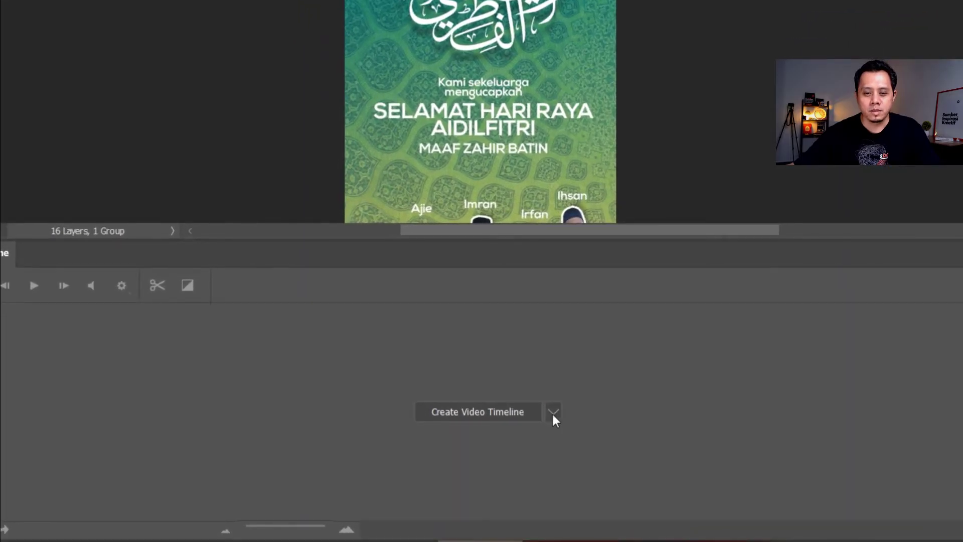
pyautogui.click(552, 411)
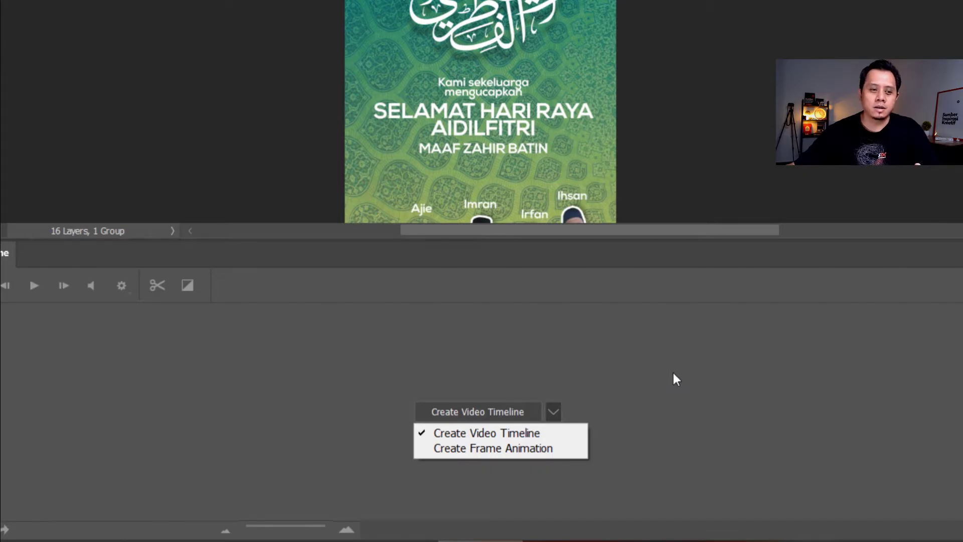
pyautogui.click(677, 386)
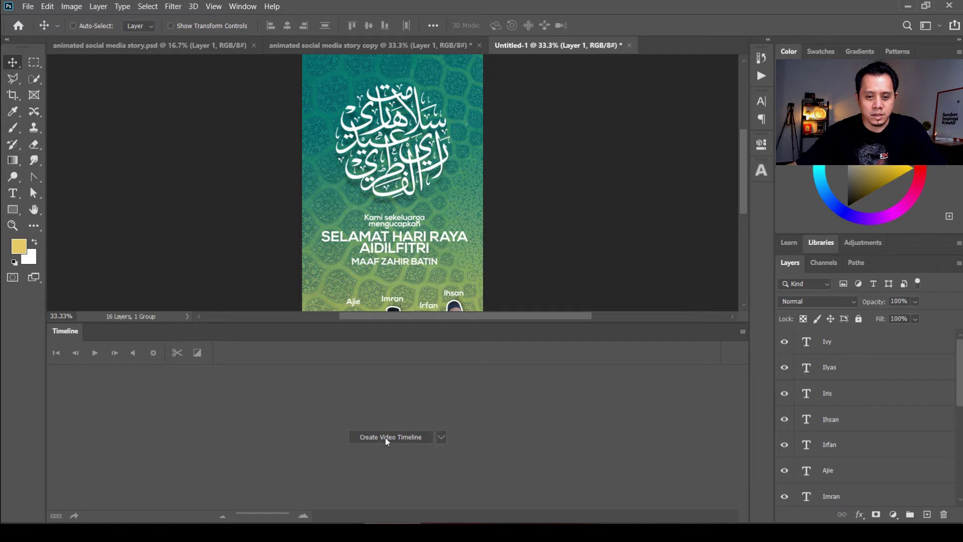
pyautogui.click(405, 431)
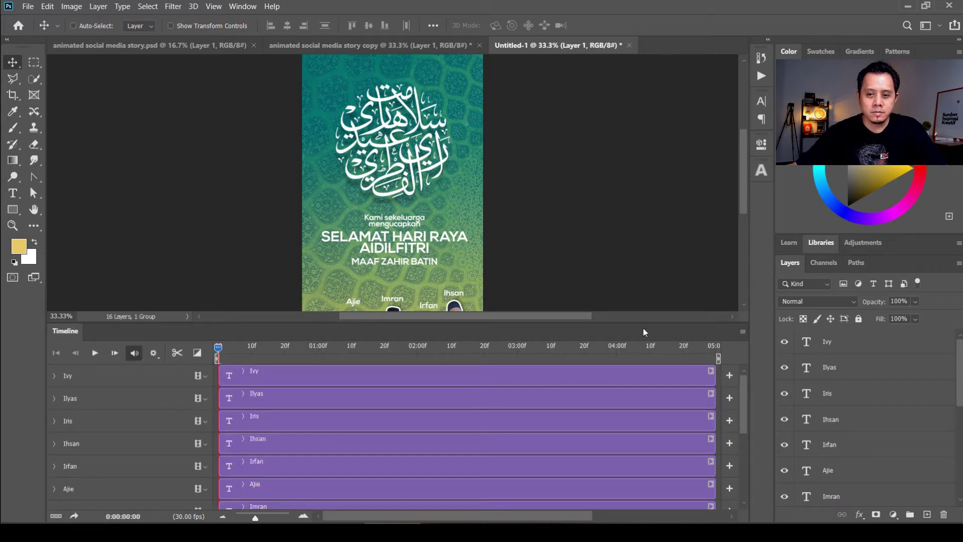
pyautogui.moveTo(748, 390); pyautogui.dragTo(748, 477)
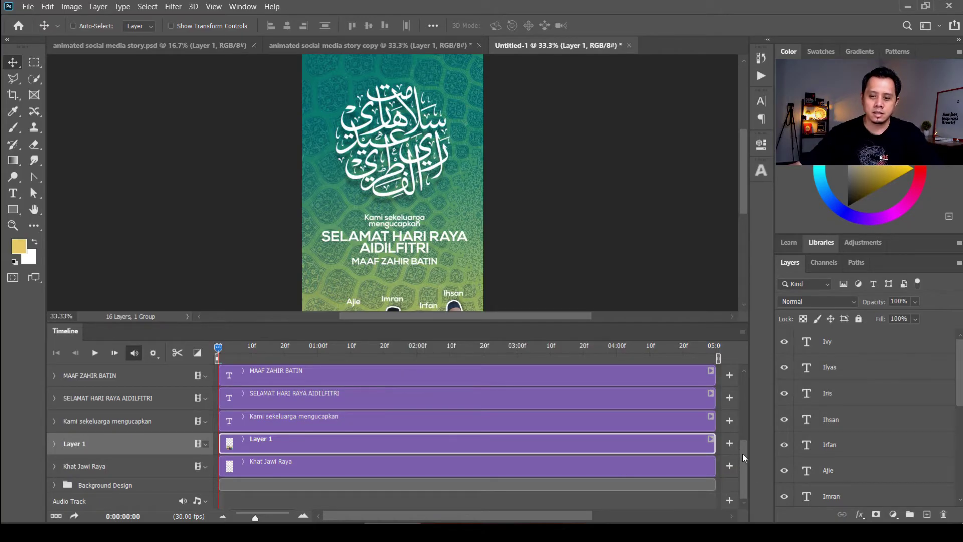
pyautogui.moveTo(741, 458); pyautogui.dragTo(754, 488)
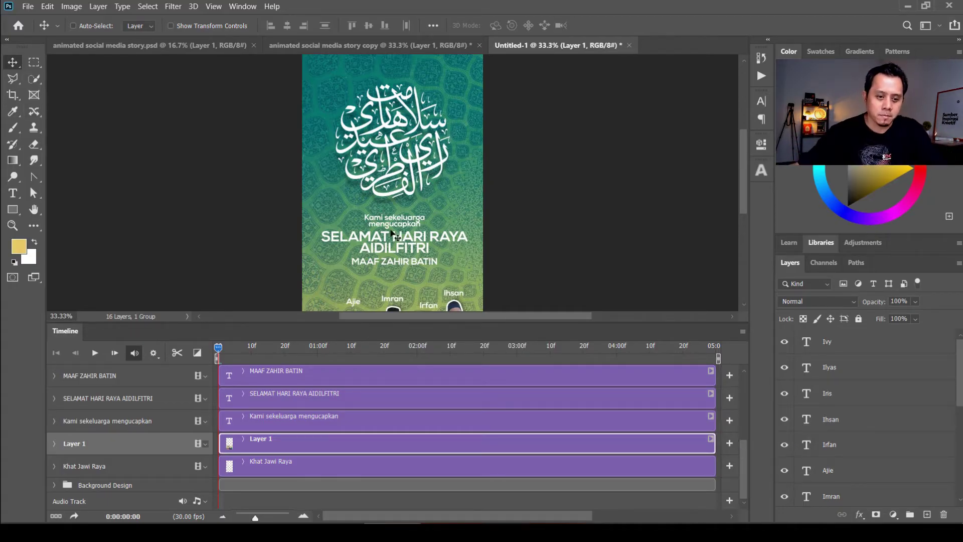
pyautogui.click(105, 486)
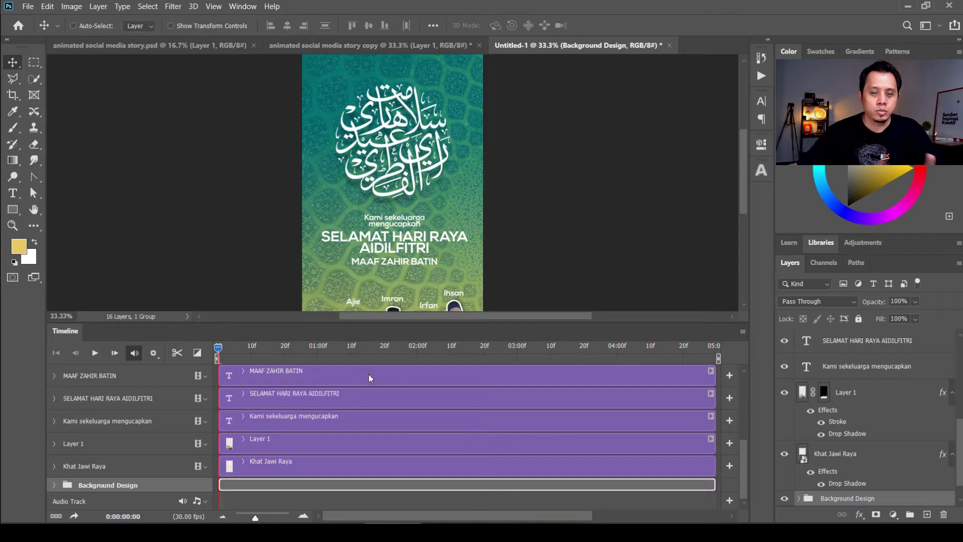
pyautogui.click(317, 346)
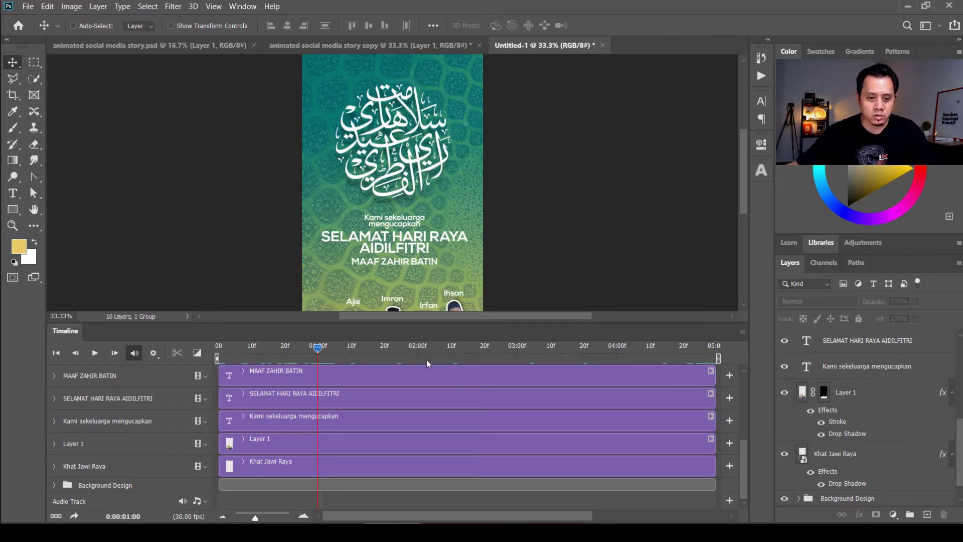
pyautogui.moveTo(419, 349); pyautogui.dragTo(426, 350)
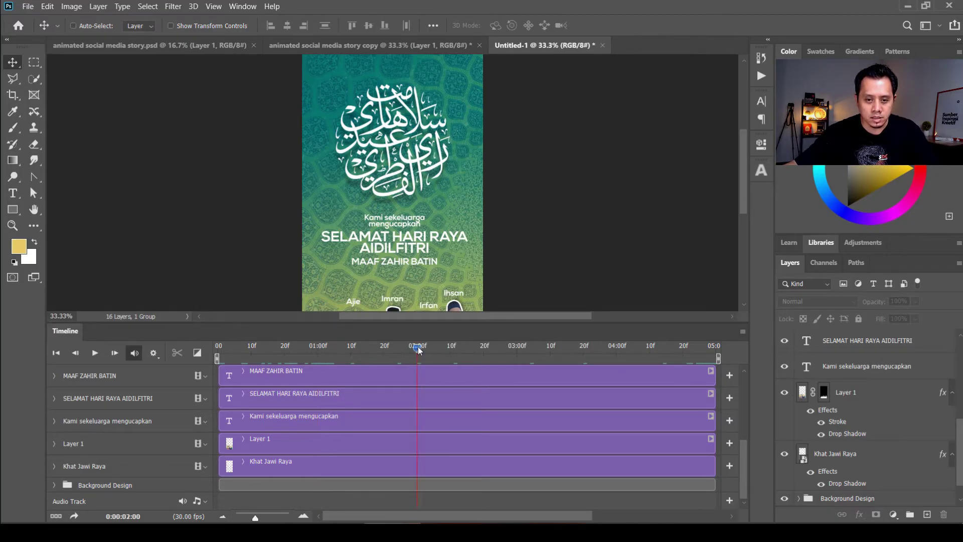
pyautogui.click(518, 349)
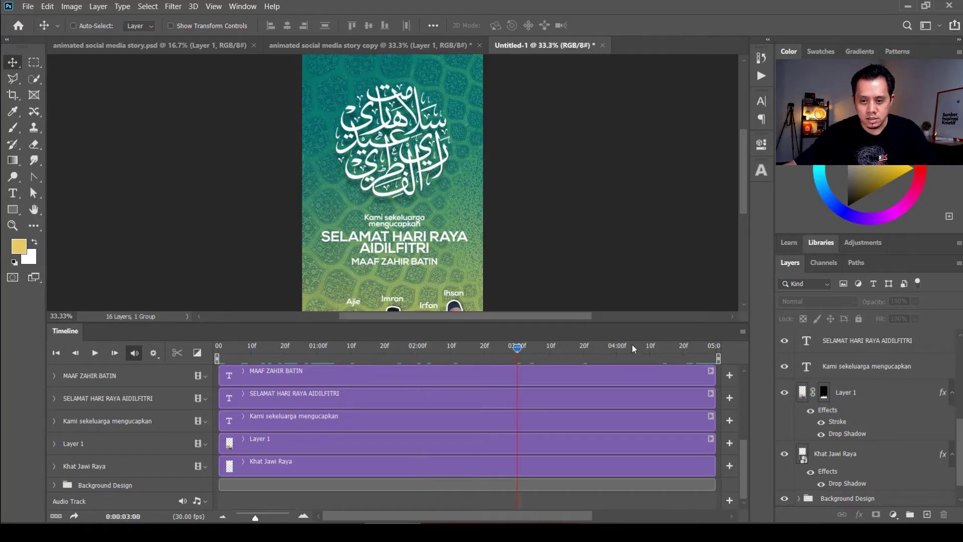
pyautogui.moveTo(622, 350); pyautogui.dragTo(657, 350)
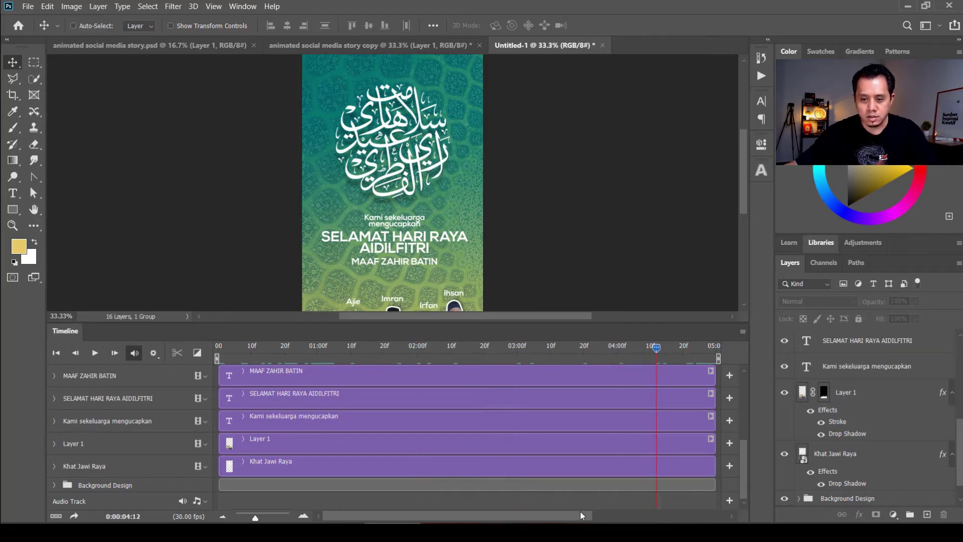
pyautogui.moveTo(580, 515); pyautogui.dragTo(654, 516)
pyautogui.click(576, 348)
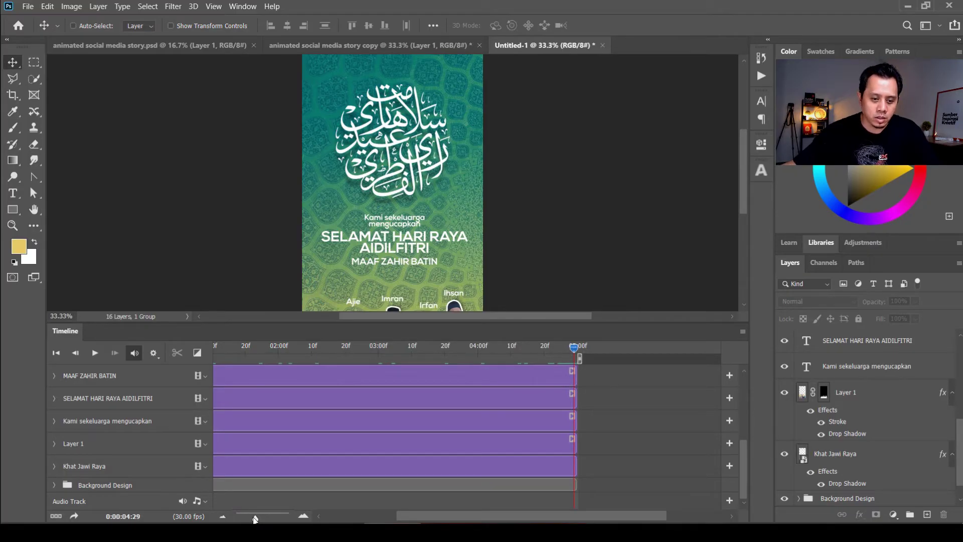
pyautogui.moveTo(253, 517); pyautogui.dragTo(247, 518)
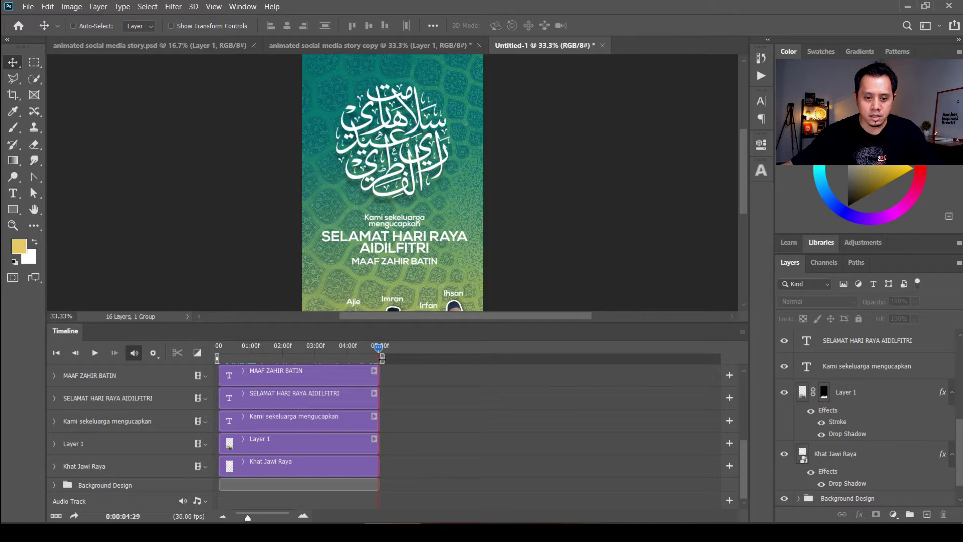
# Step: Stretch the MAAF ZAHIR BATIN clip to 15 seconds and attempt the same on Background Design
pyautogui.click(359, 380)
pyautogui.moveTo(378, 376); pyautogui.dragTo(702, 376)
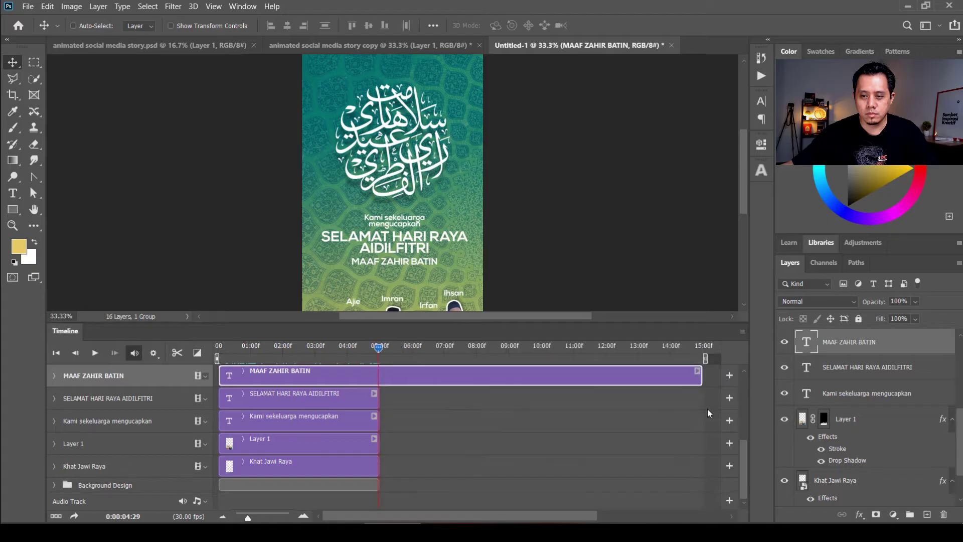
pyautogui.click(321, 484)
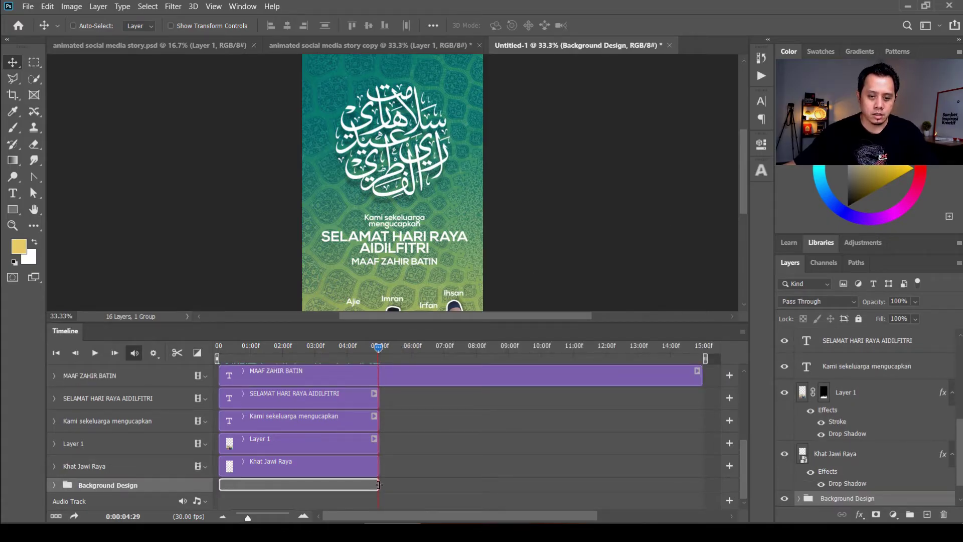
pyautogui.moveTo(379, 484)
pyautogui.mouseDown()
pyautogui.moveTo(701, 478)
pyautogui.moveTo(379, 483)
pyautogui.mouseUp()
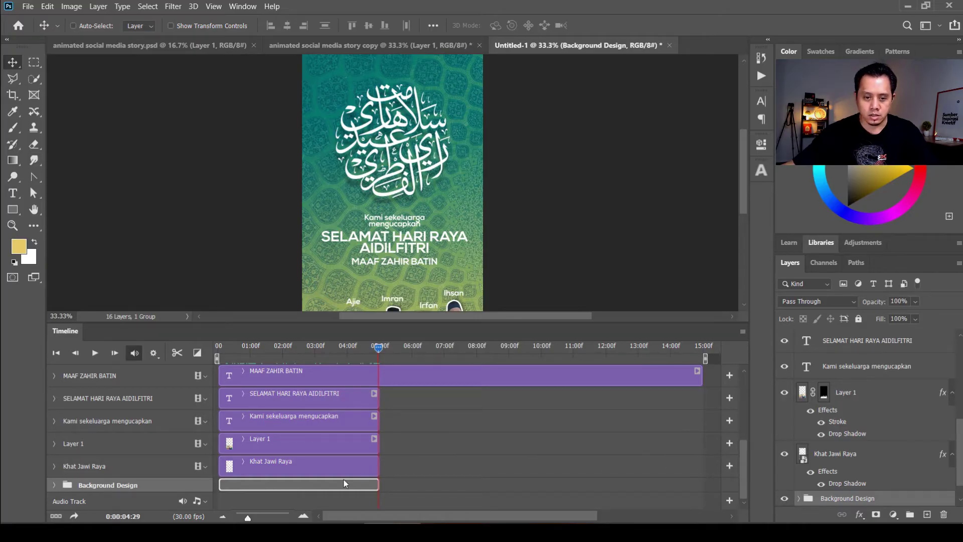
# Step: Extend the background photo, Gradient Fill 1, Color Fill 1 and Khat Jawi Raya clips to the timeline end
pyautogui.click(53, 484)
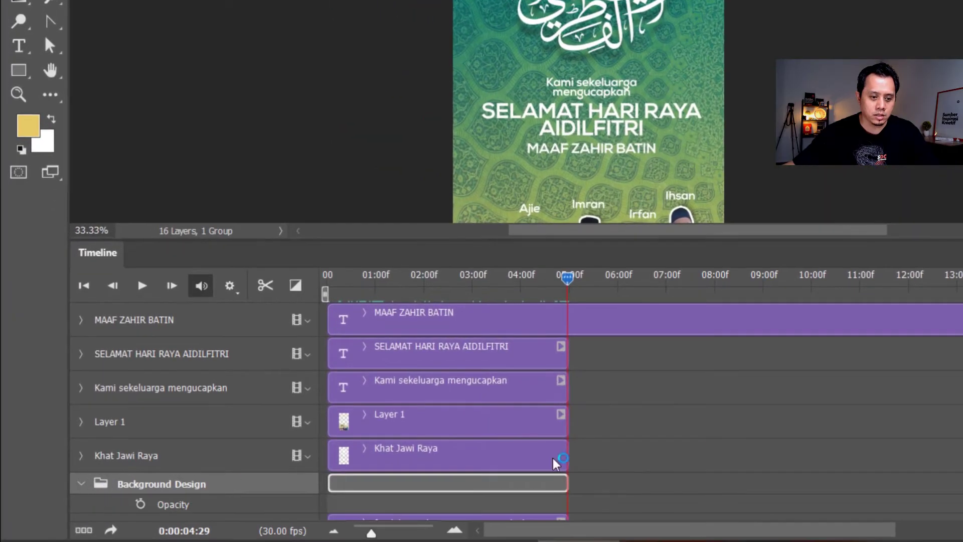
pyautogui.scroll(-2, 516, 411)
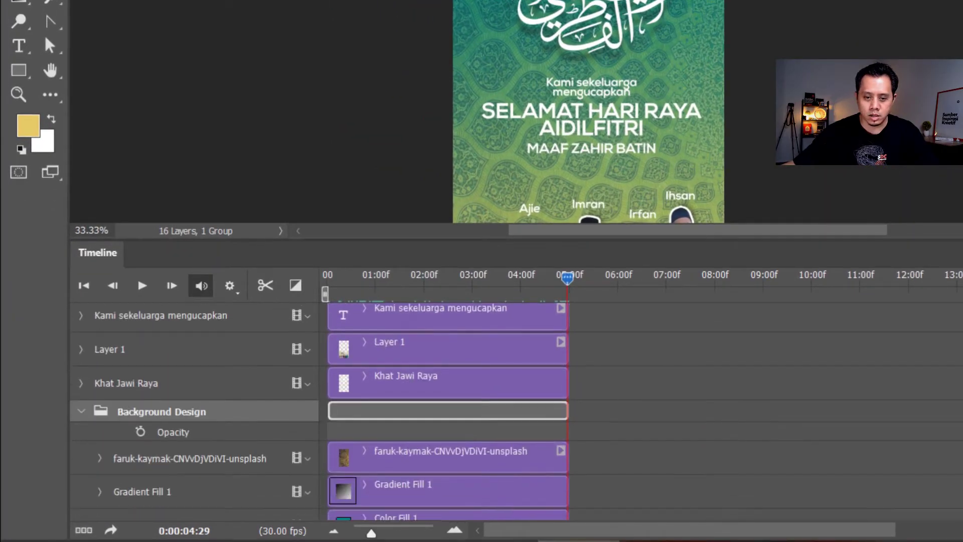
pyautogui.scroll(-1, 515, 411)
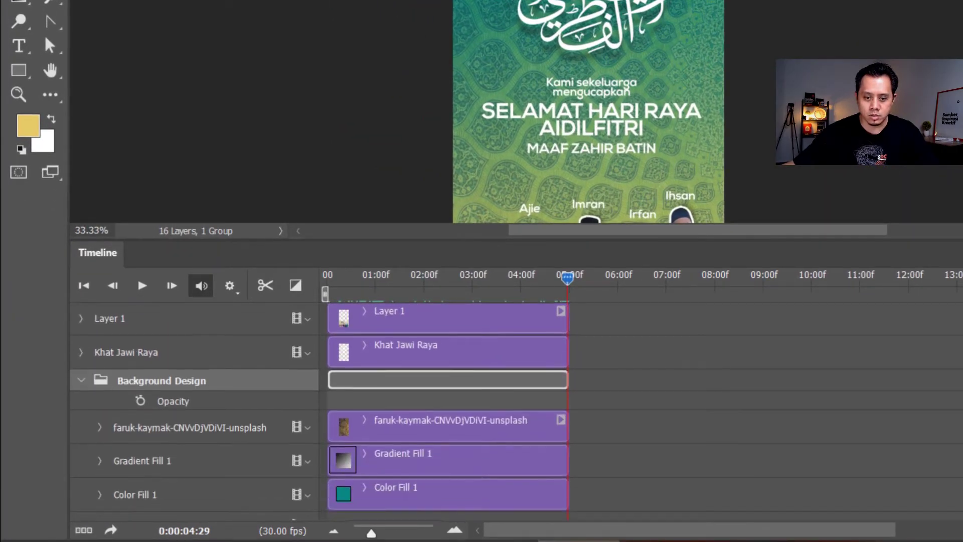
pyautogui.click(524, 437)
pyautogui.keyDown('shift'); pyautogui.click(544, 469); pyautogui.keyUp('shift')
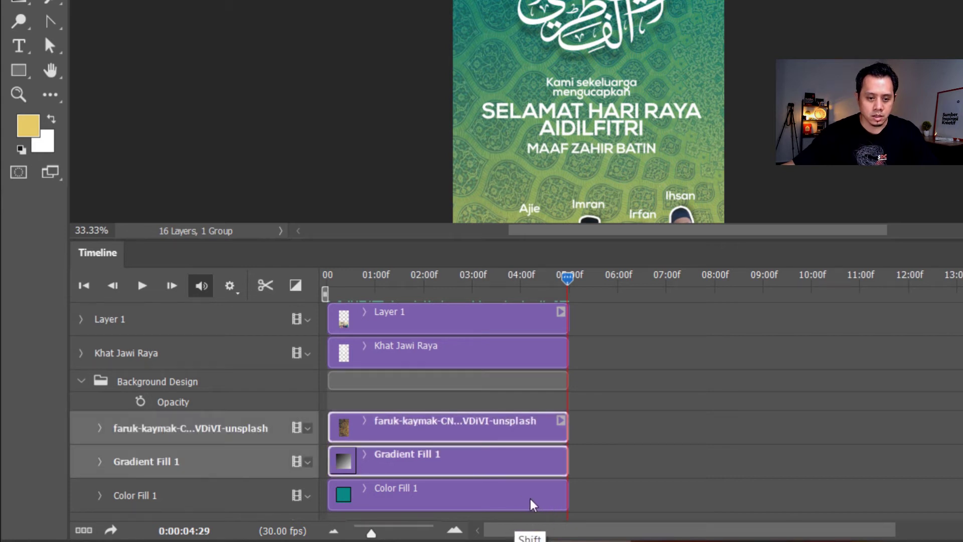
pyautogui.keyDown('shift'); pyautogui.click(532, 502); pyautogui.keyUp('shift')
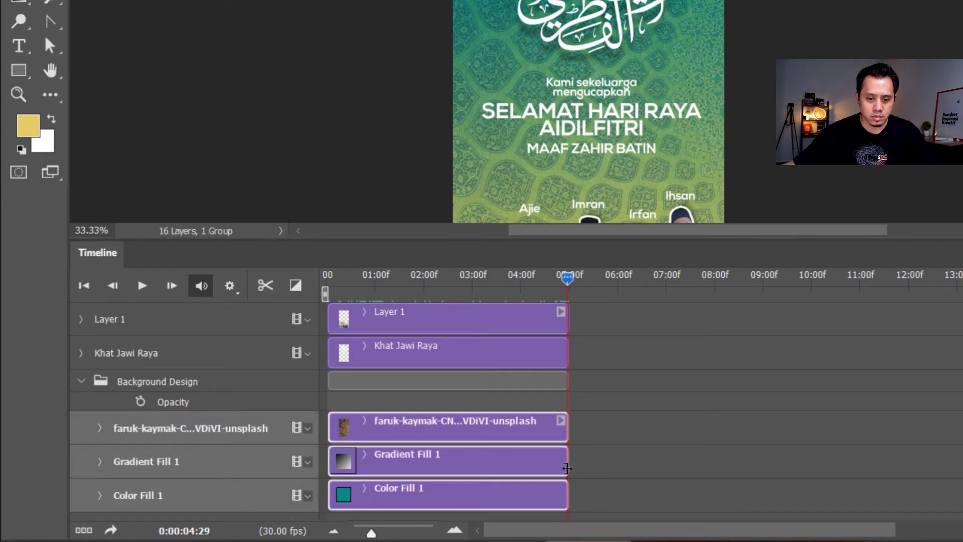
pyautogui.moveTo(566, 467); pyautogui.dragTo(957, 467)
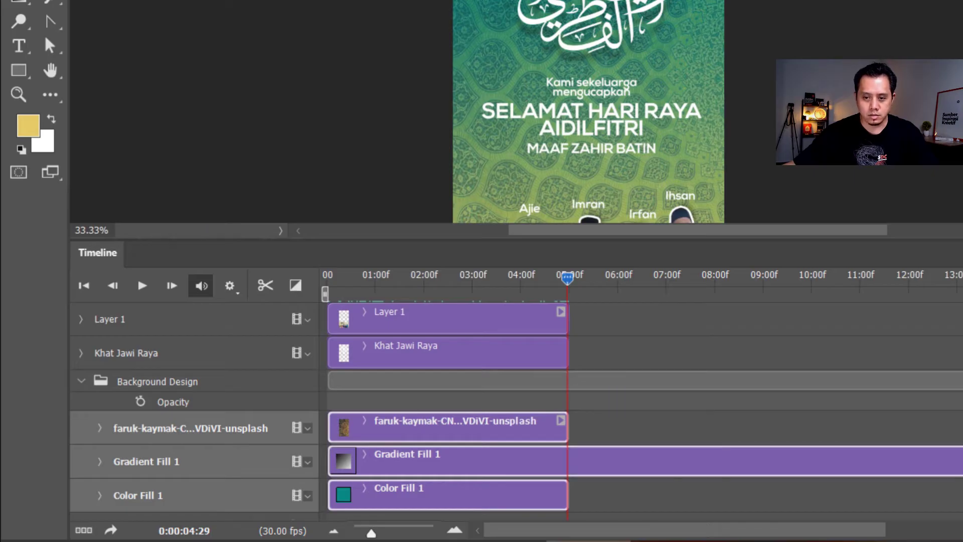
pyautogui.moveTo(568, 426); pyautogui.dragTo(958, 426)
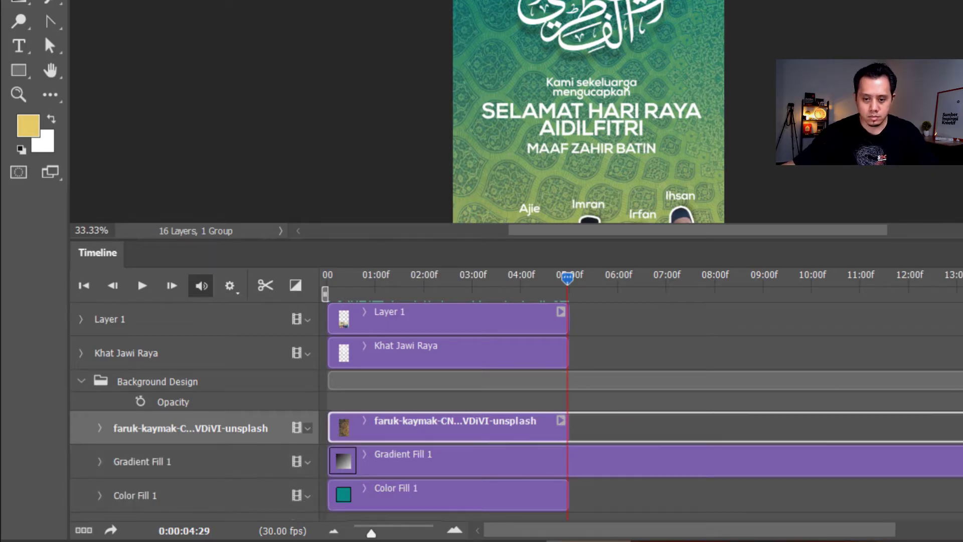
pyautogui.moveTo(567, 495); pyautogui.dragTo(958, 494)
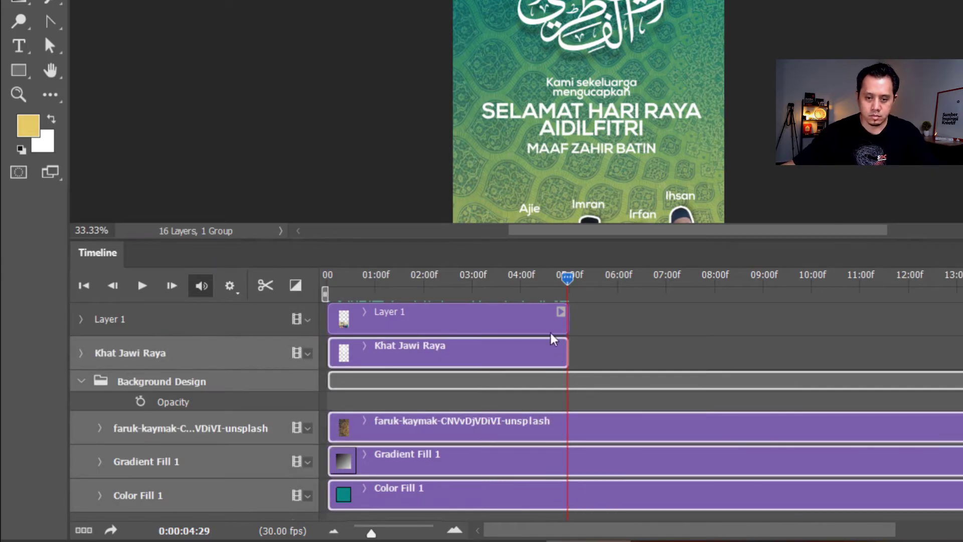
pyautogui.moveTo(566, 353); pyautogui.dragTo(958, 353)
# Step: Step through the background layers with Alt+[ and collapse the Background Design group
pyautogui.scroll(4, 516, 458)
pyautogui.click(516, 458)
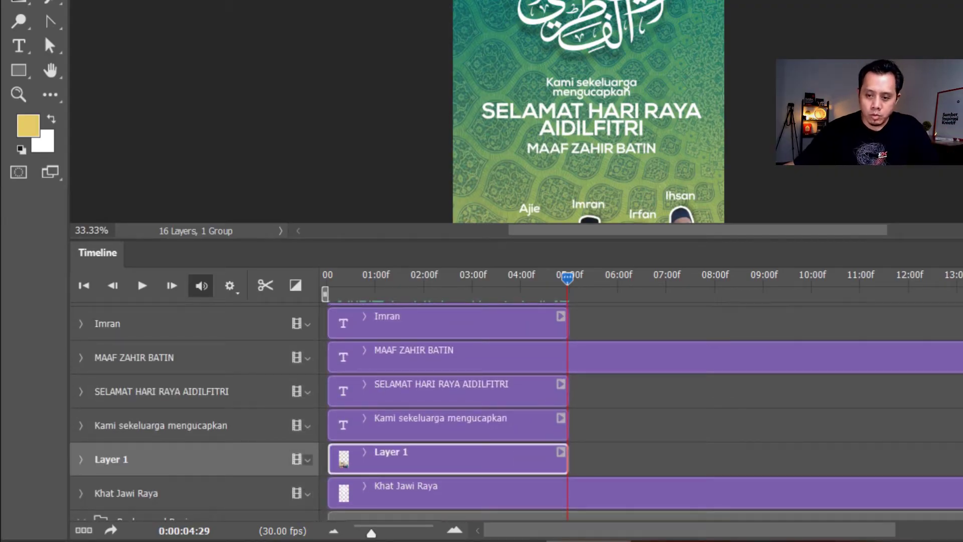
pyautogui.scroll(-3, 516, 411)
pyautogui.scroll(7, 516, 412)
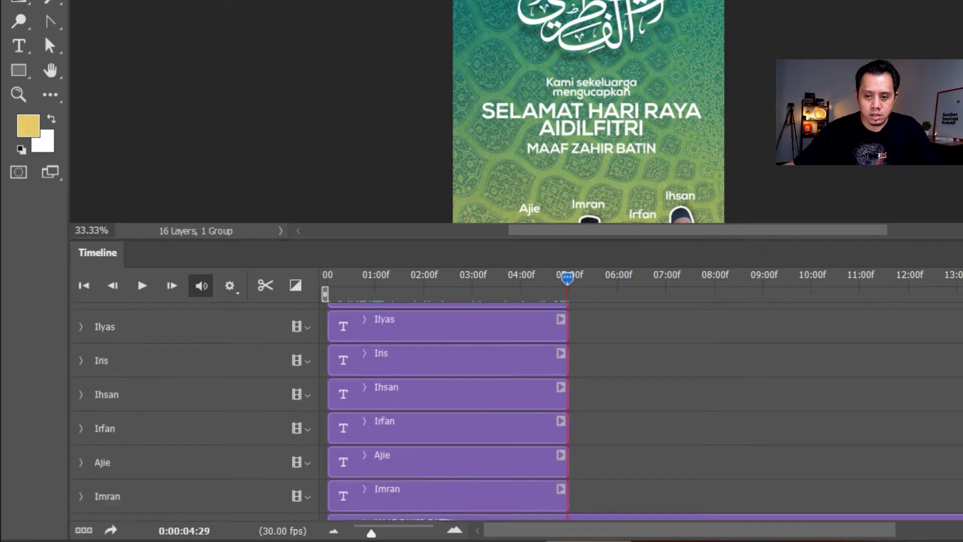
pyautogui.scroll(2, 516, 411)
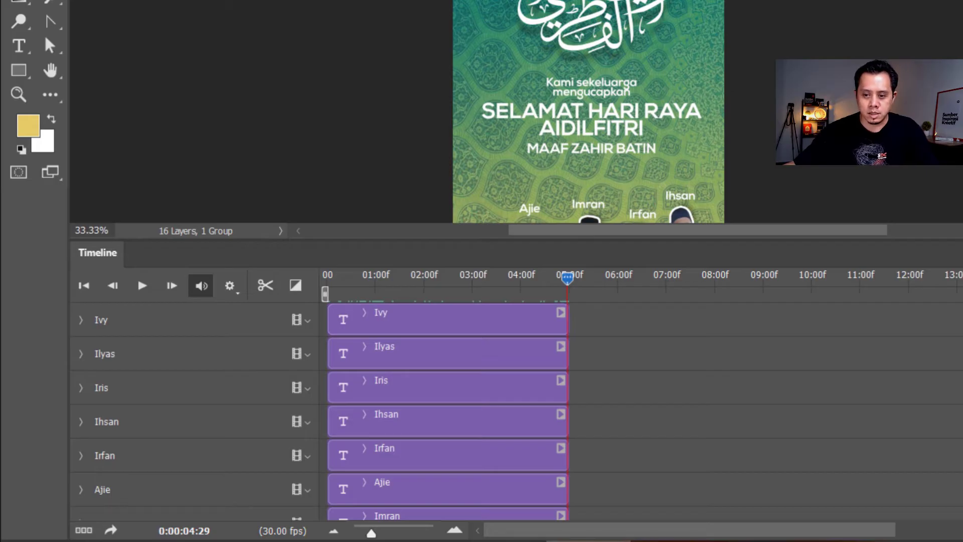
pyautogui.scroll(-5, 516, 411)
pyautogui.scroll(-3, 516, 411)
pyautogui.scroll(-1, 516, 411)
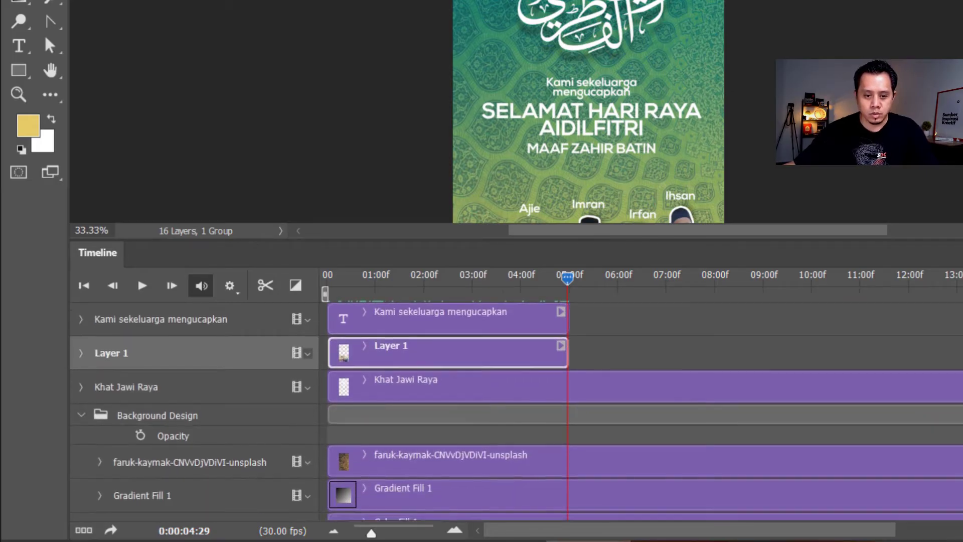
pyautogui.scroll(-1, 516, 411)
pyautogui.scroll(-1, 516, 411)
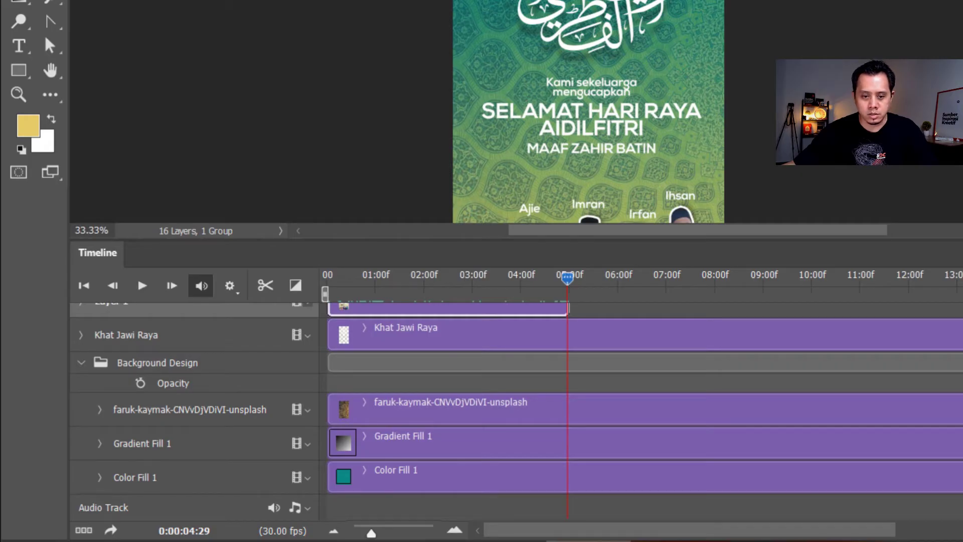
pyautogui.click(502, 408)
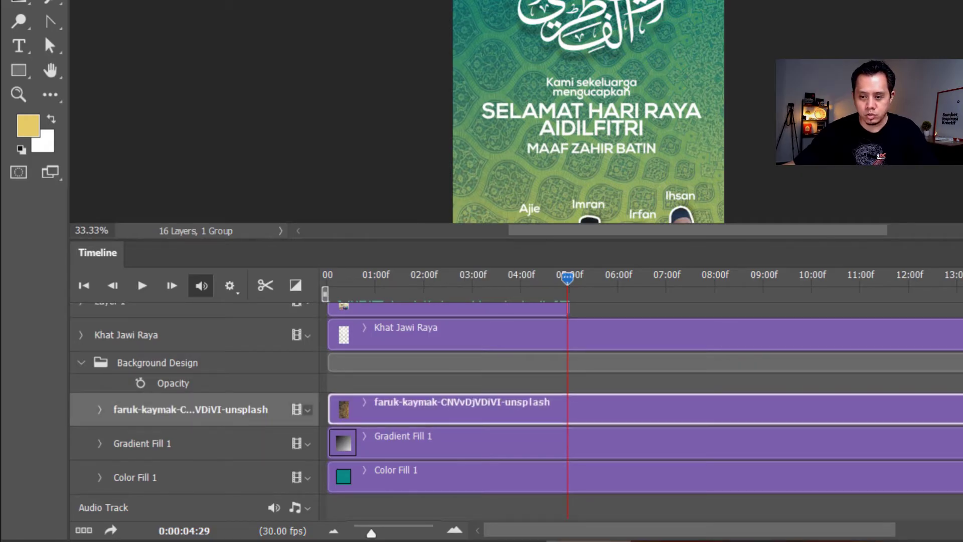
pyautogui.hotkey('alt', '[')
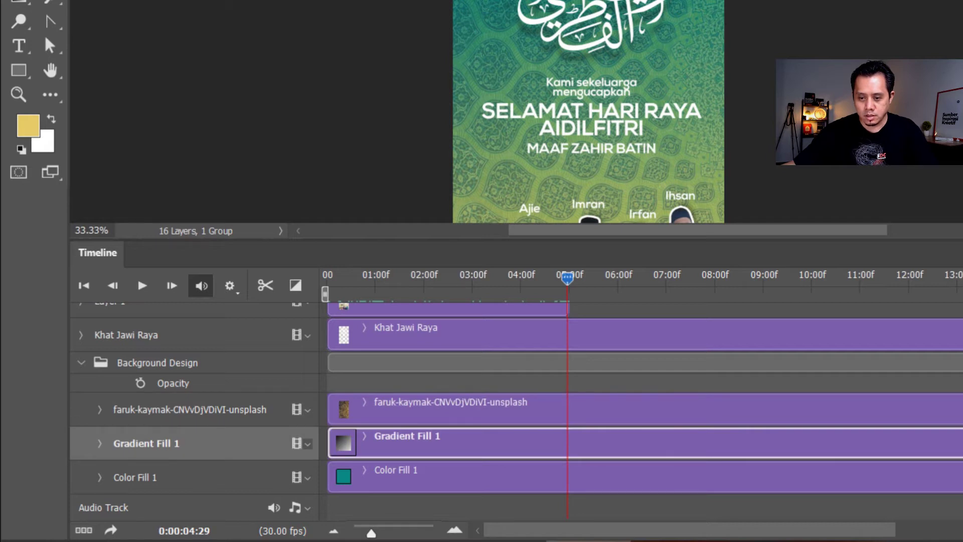
pyautogui.hotkey('alt', '[')
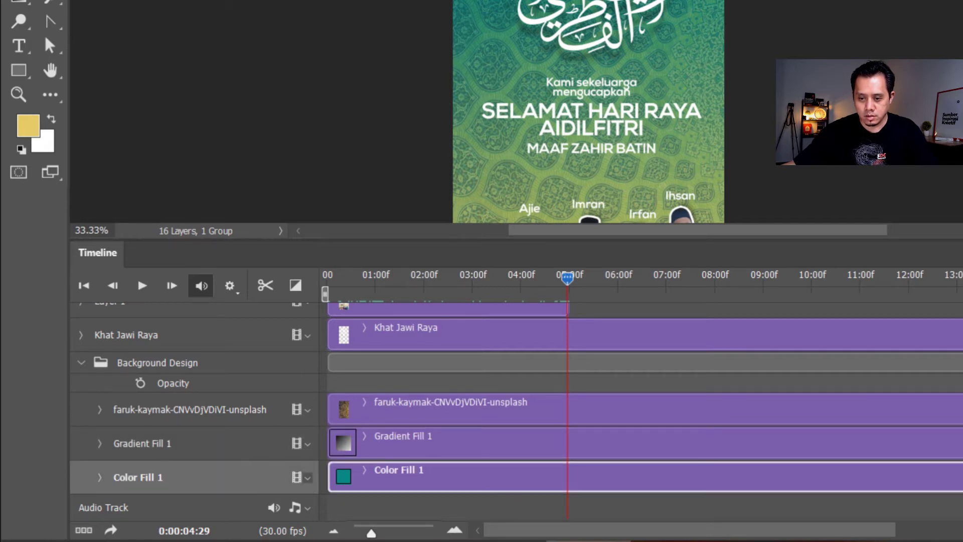
pyautogui.click(87, 370)
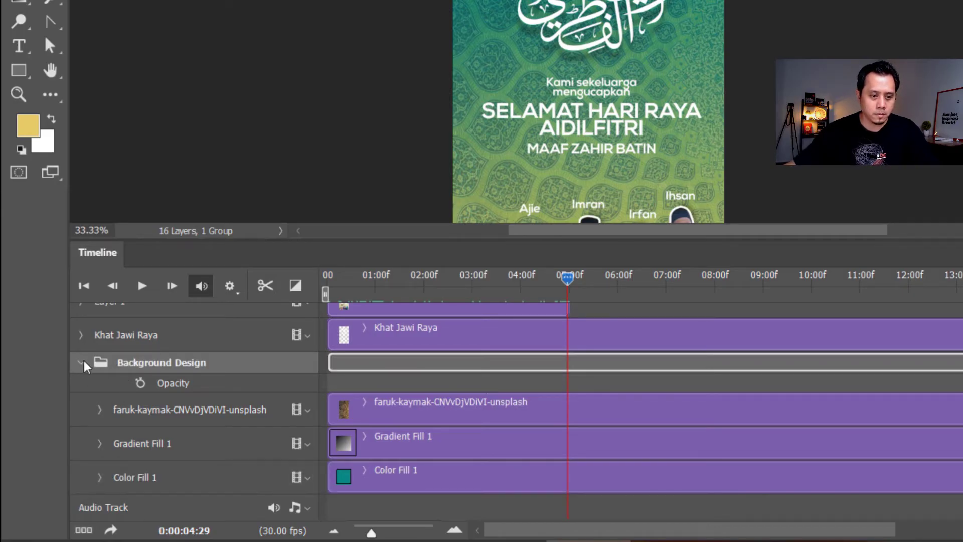
pyautogui.click(82, 361)
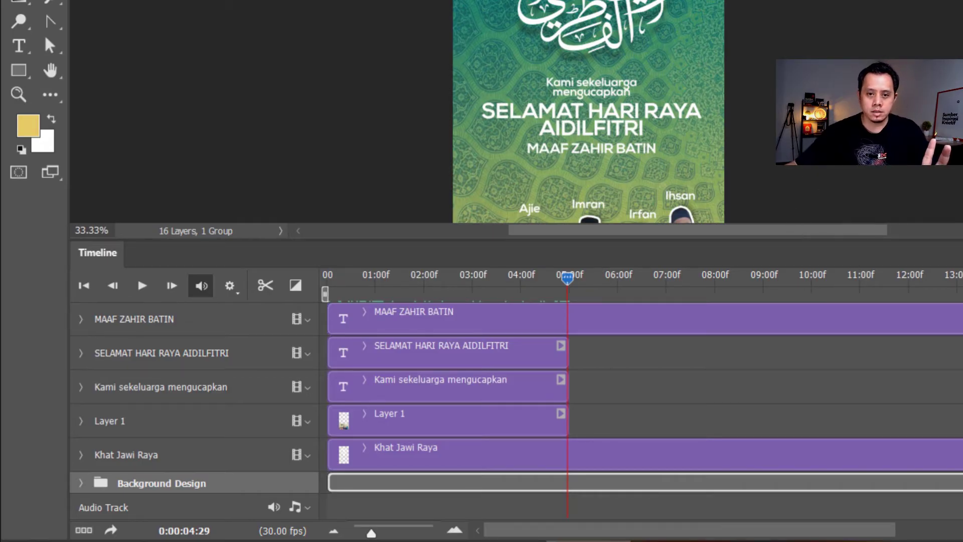
# Step: Hide the MAAF ZAHIR BATIN greeting and every family name label, then scrub the playhead
pyautogui.click(185, 456)
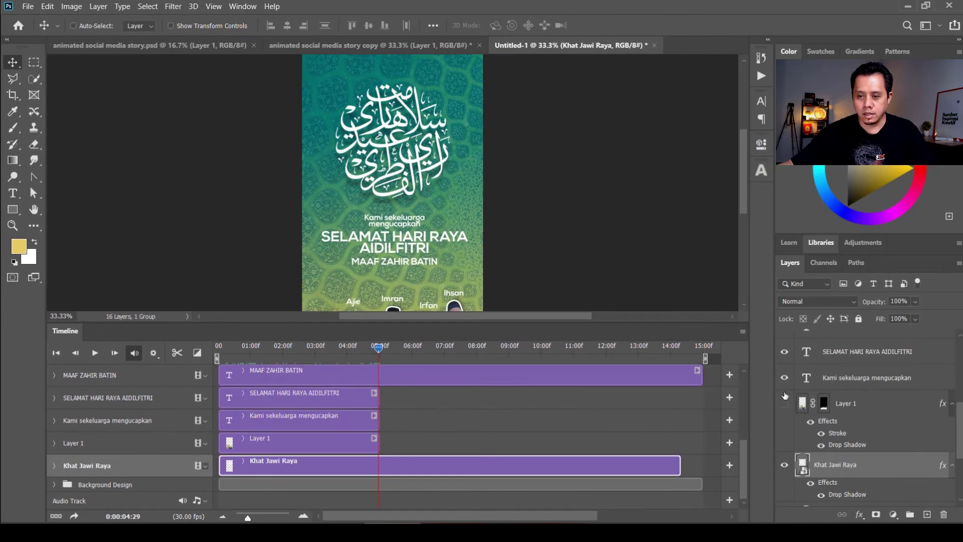
pyautogui.moveTo(958, 423); pyautogui.dragTo(957, 391)
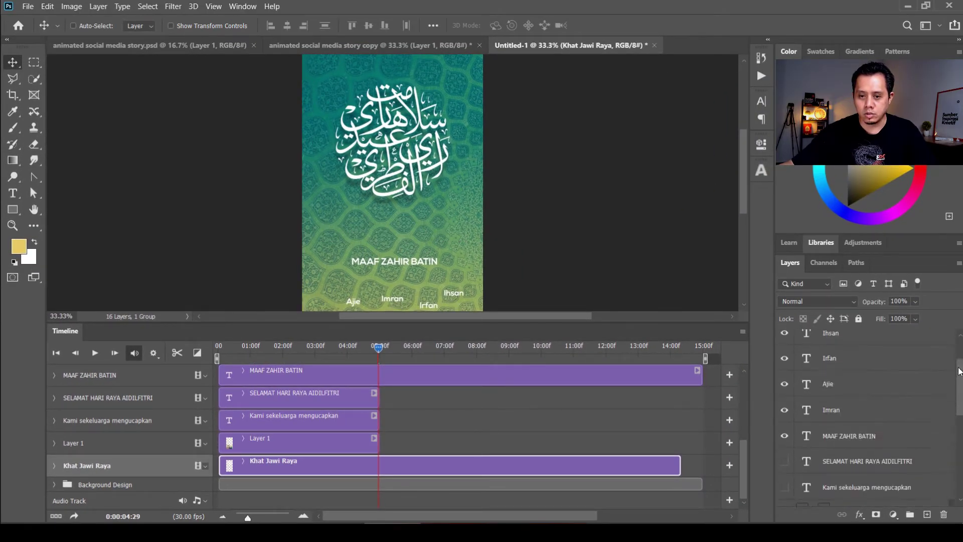
pyautogui.scroll(-2, 786, 411)
pyautogui.moveTo(785, 418); pyautogui.dragTo(789, 340)
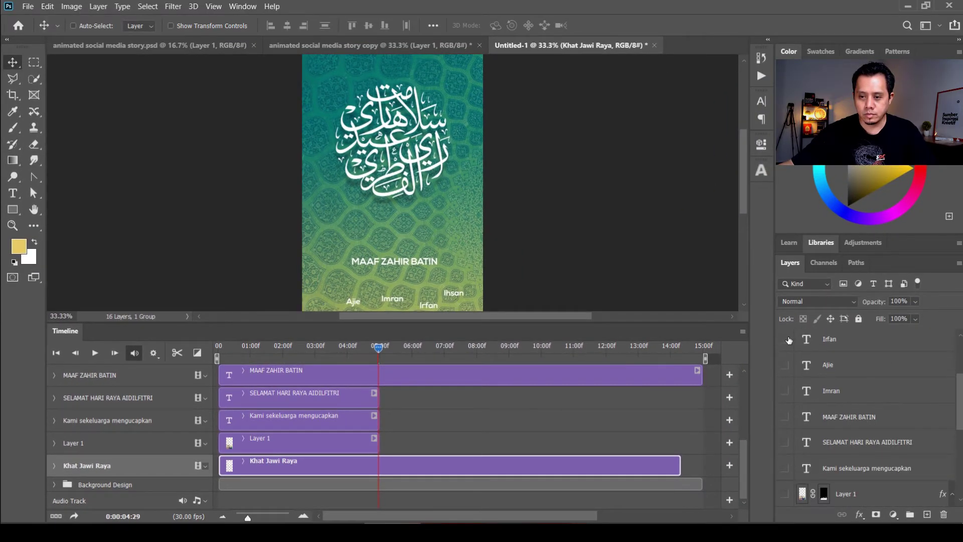
pyautogui.scroll(3, 783, 416)
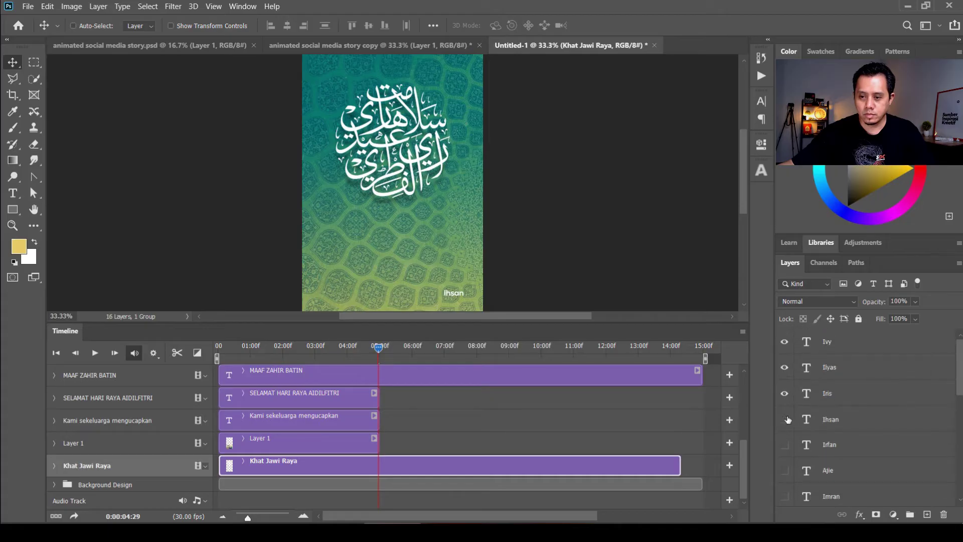
pyautogui.moveTo(787, 419); pyautogui.dragTo(789, 355)
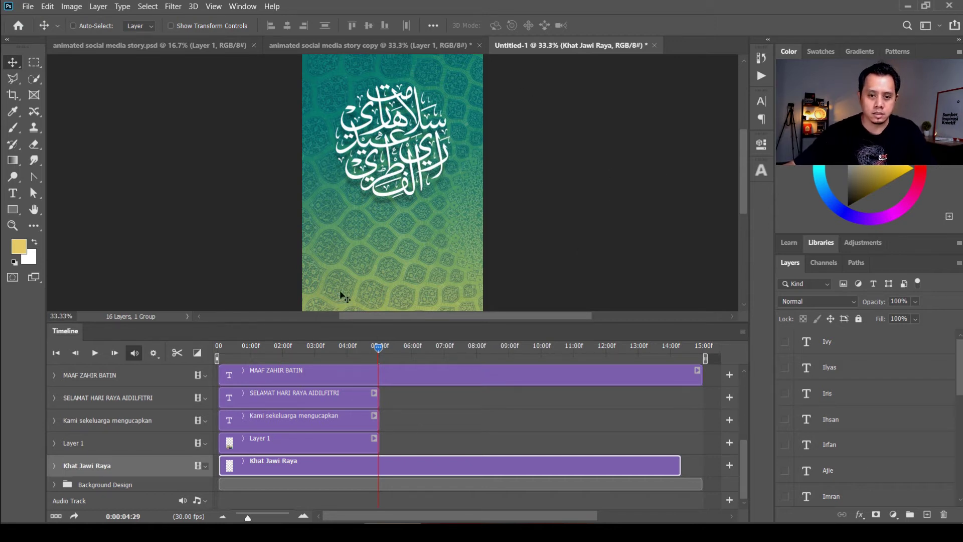
pyautogui.moveTo(378, 347); pyautogui.dragTo(196, 355)
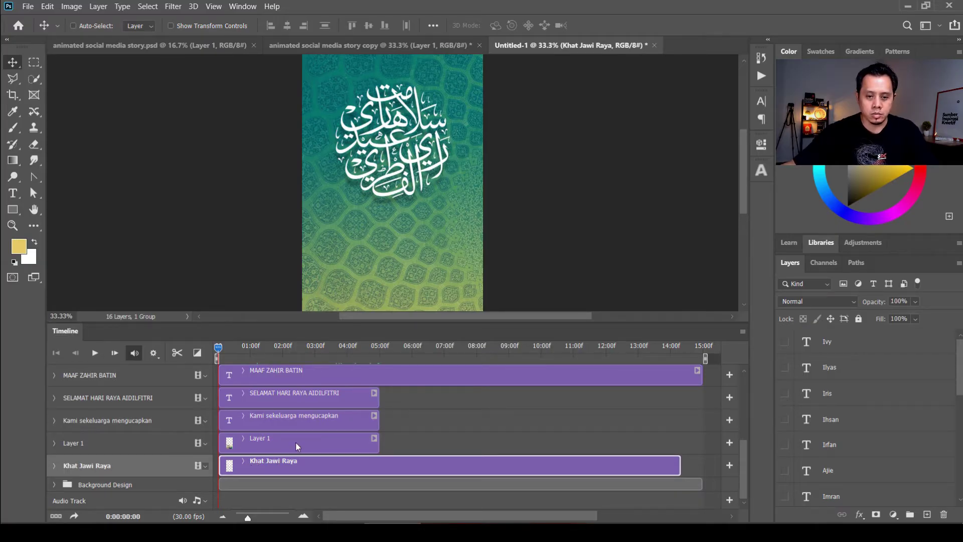
# Step: Move the Khat Jawi Raya clip's start to 02:01 and preview the playback
pyautogui.click(260, 465)
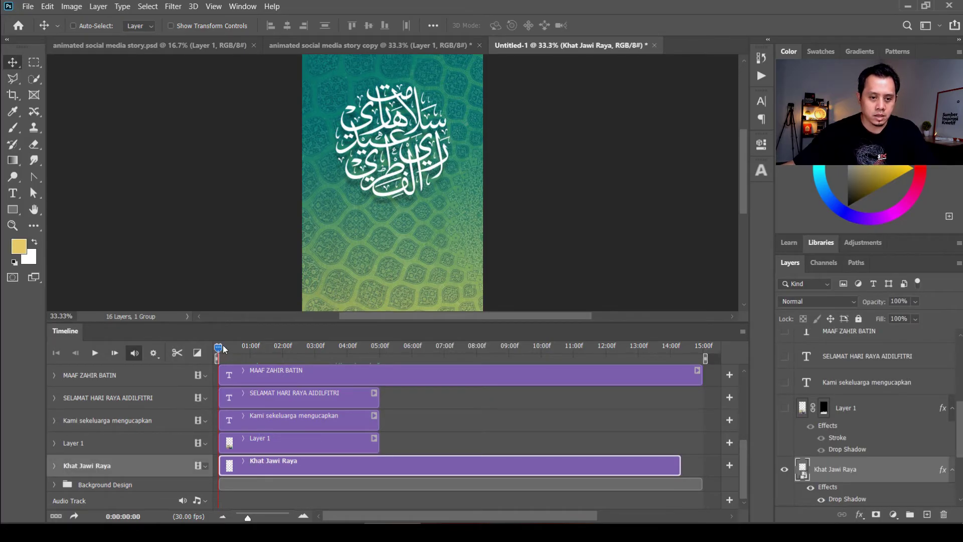
pyautogui.press('space')
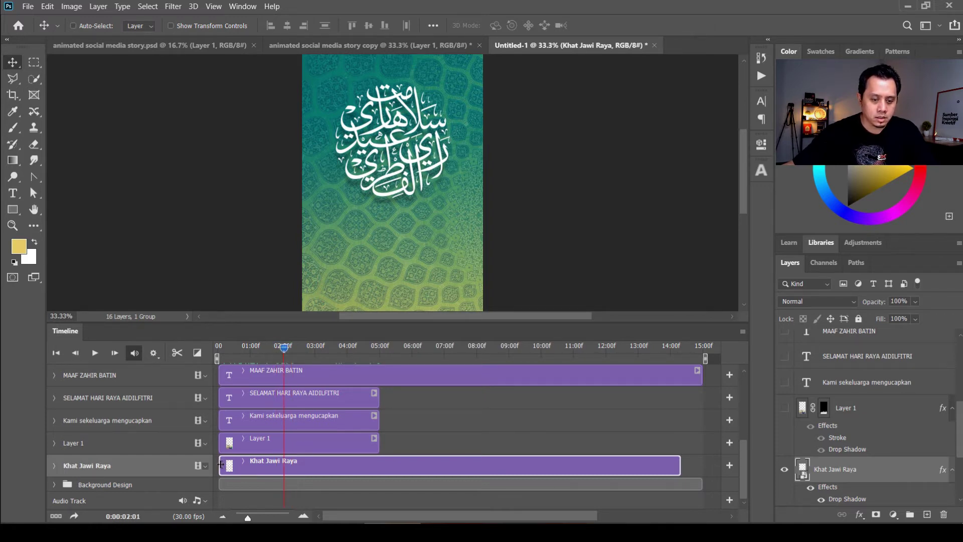
pyautogui.moveTo(221, 464)
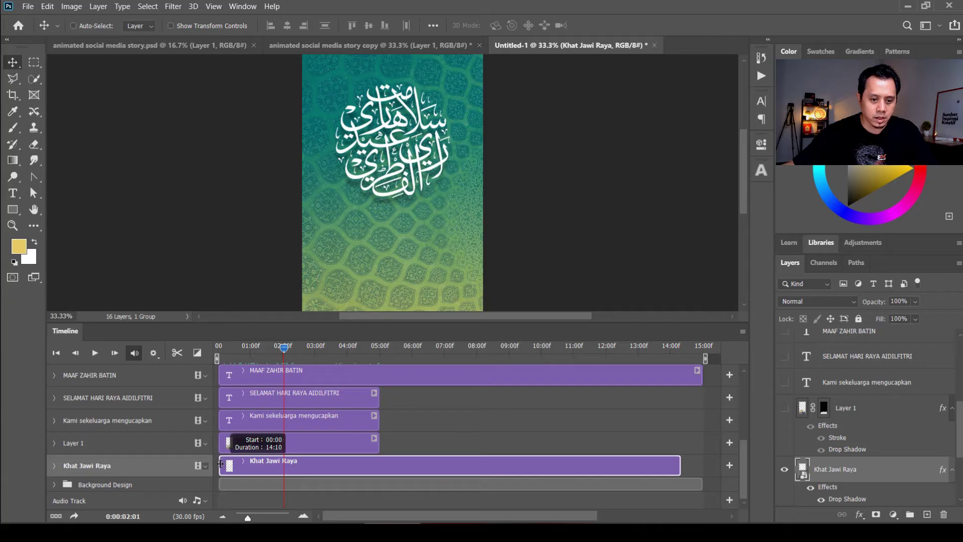
pyautogui.moveTo(220, 464); pyautogui.dragTo(284, 467)
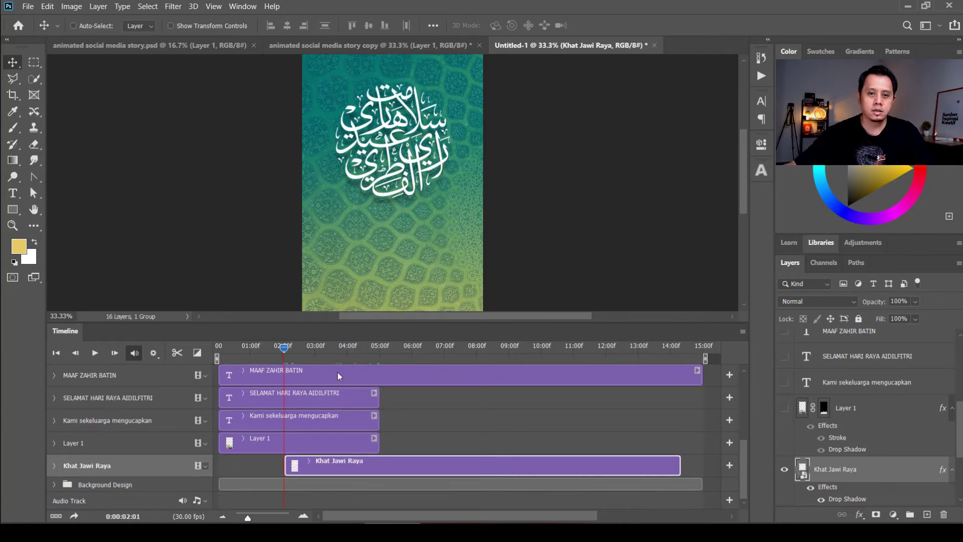
pyautogui.moveTo(284, 347); pyautogui.dragTo(214, 357)
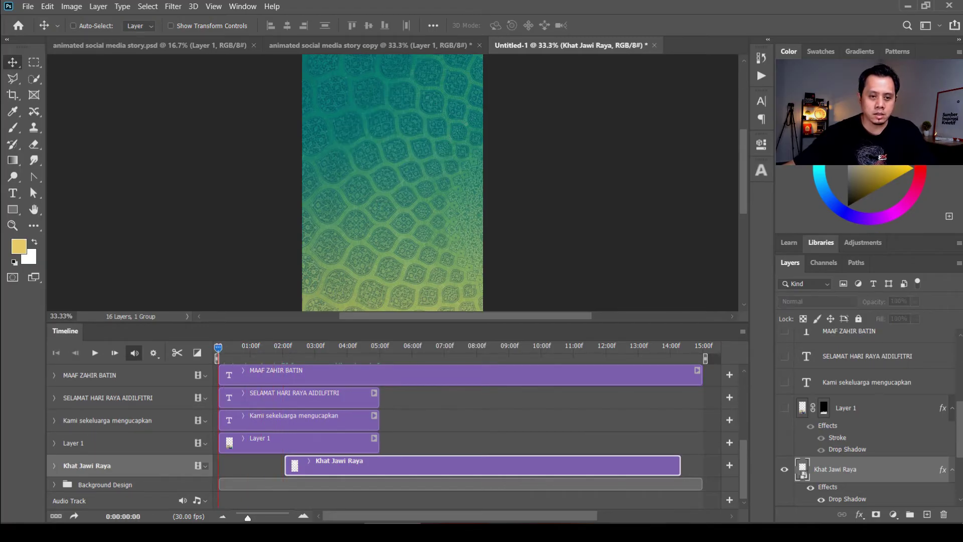
pyautogui.click(95, 353)
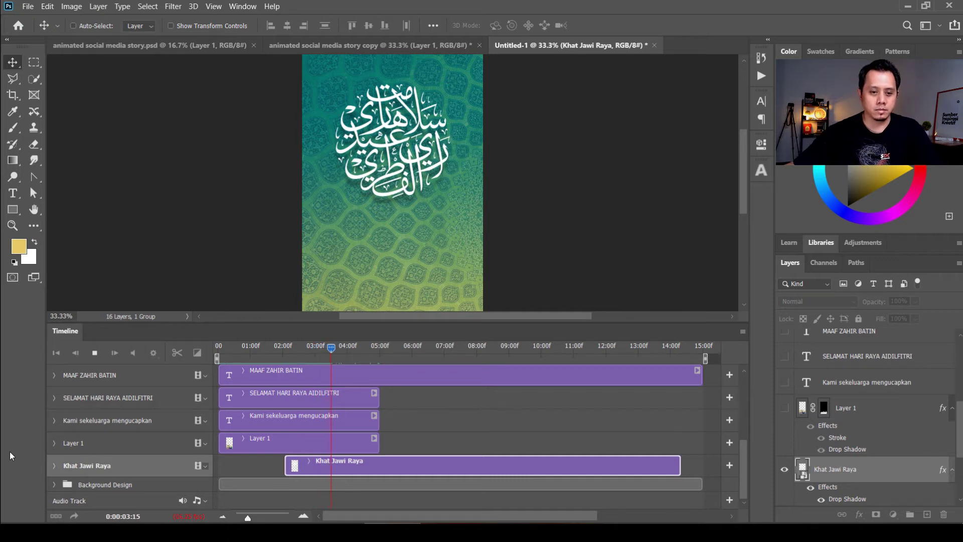
pyautogui.press('space')
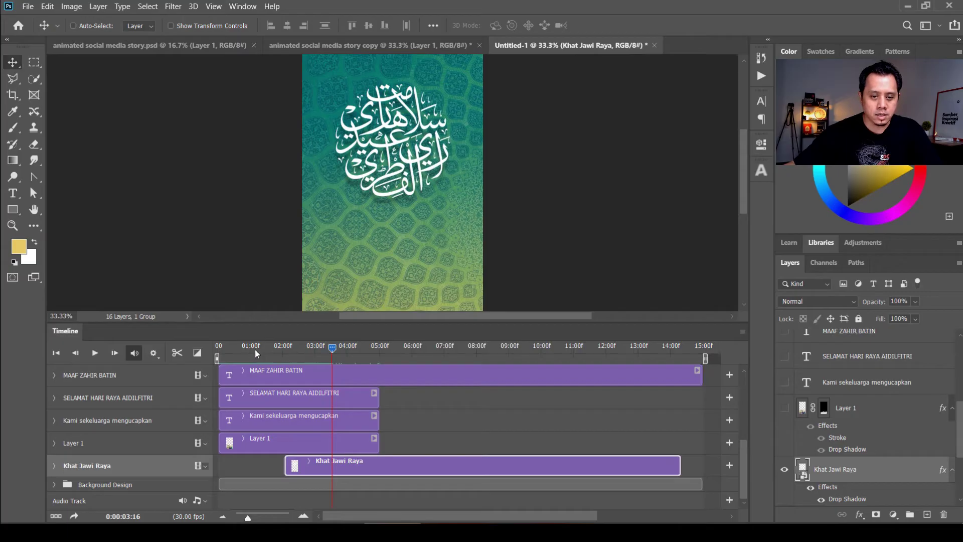
# Step: Pull the Khat Jawi Raya clip's start back to about 00:16 and preview from the beginning
pyautogui.moveTo(334, 347)
pyautogui.mouseDown()
pyautogui.moveTo(219, 348)
pyautogui.moveTo(280, 354)
pyautogui.moveTo(233, 356)
pyautogui.mouseUp()
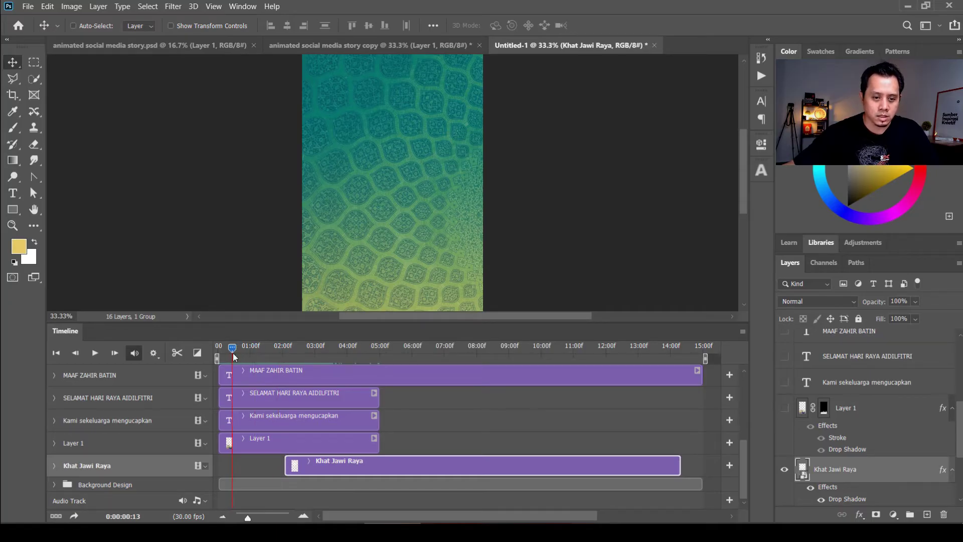
pyautogui.click(284, 469)
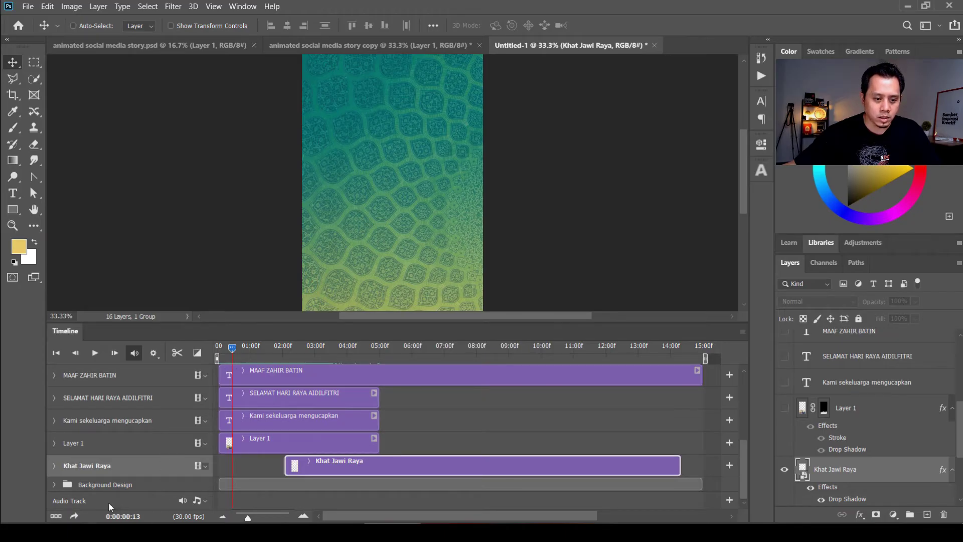
pyautogui.moveTo(233, 348); pyautogui.dragTo(236, 350)
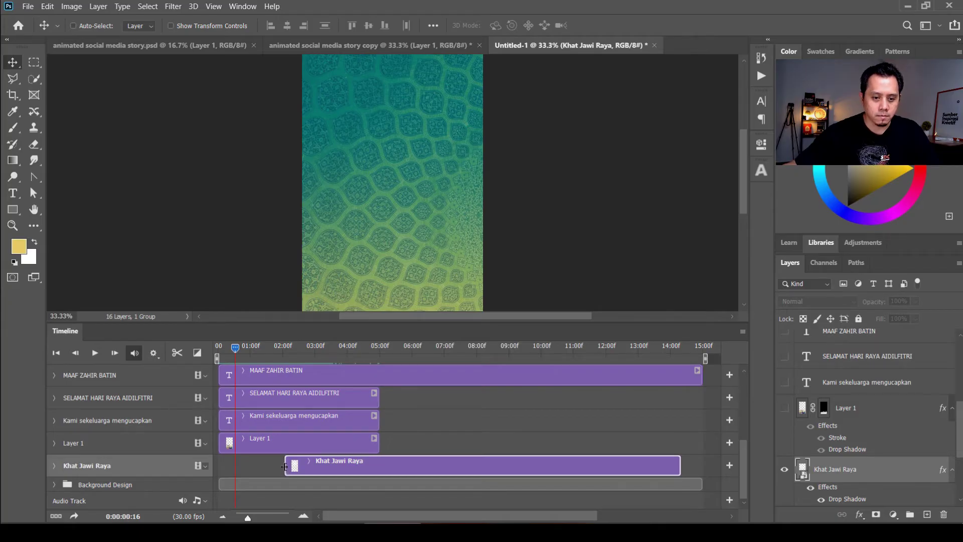
pyautogui.moveTo(285, 466); pyautogui.dragTo(237, 466)
pyautogui.press('Home')
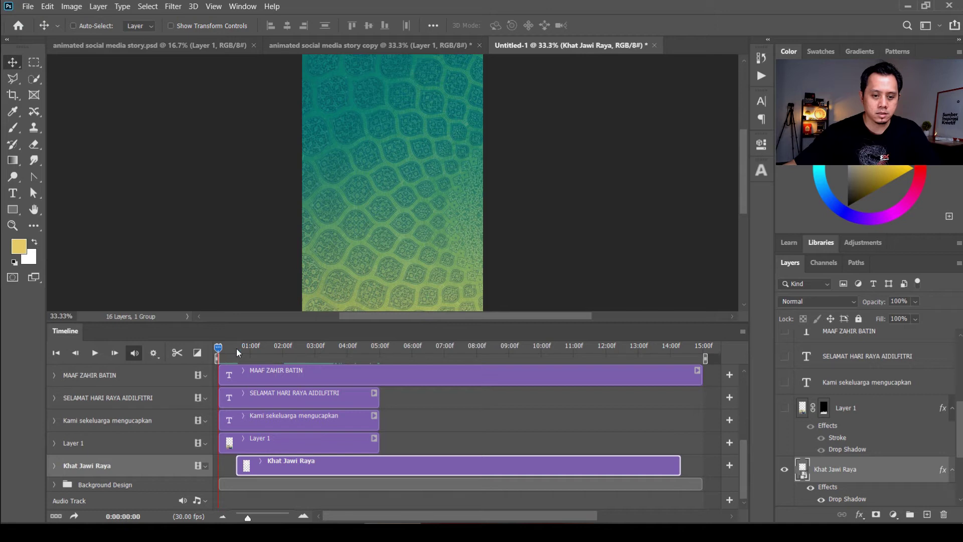
pyautogui.press('space')
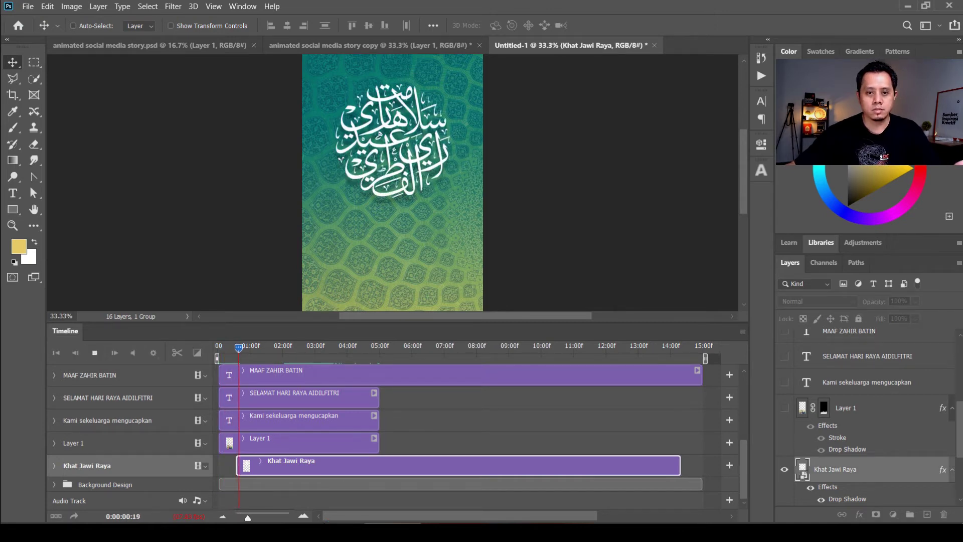
pyautogui.press('space')
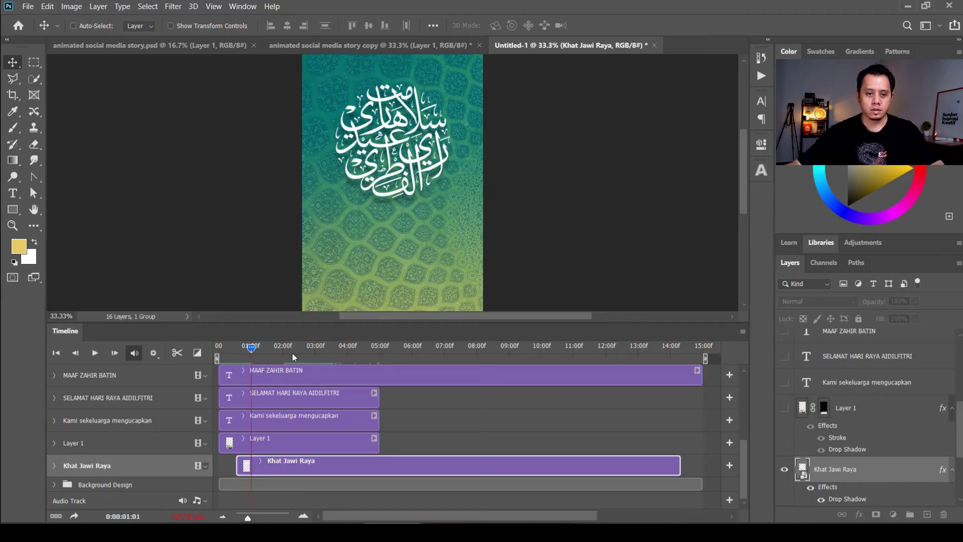
# Step: Nudge the calligraphy clip's start to 00:08 and preview the revised timing
pyautogui.moveTo(250, 347); pyautogui.dragTo(208, 356)
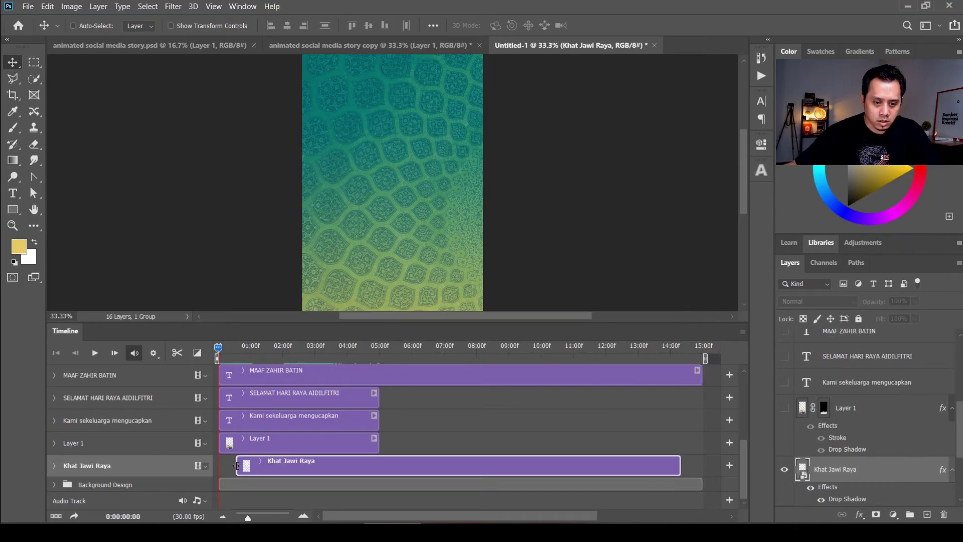
pyautogui.moveTo(237, 465); pyautogui.dragTo(235, 464)
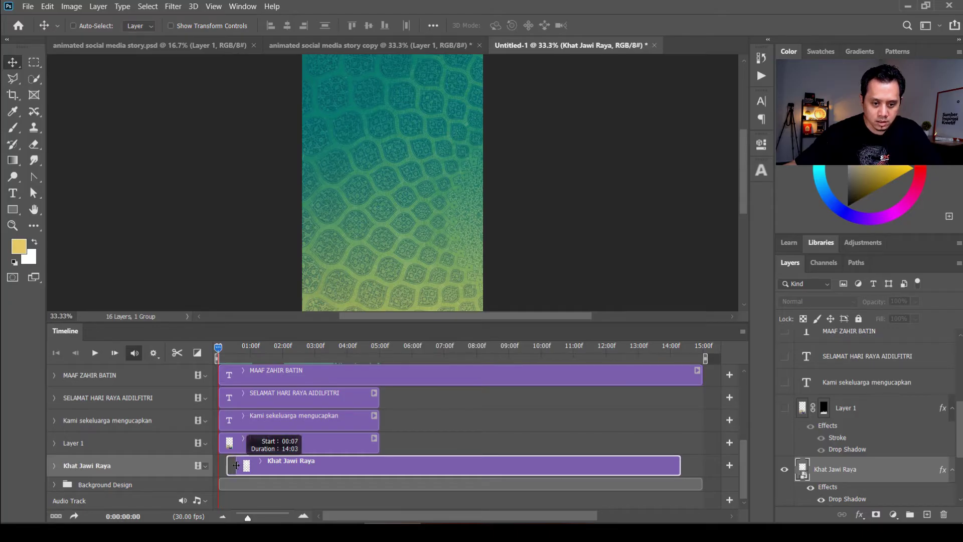
pyautogui.moveTo(236, 465); pyautogui.dragTo(236, 465)
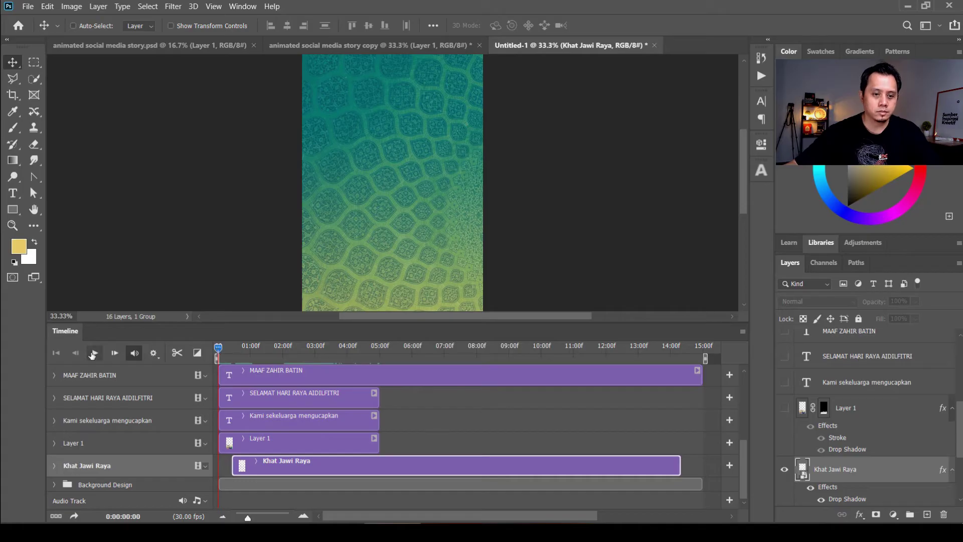
pyautogui.click(95, 352)
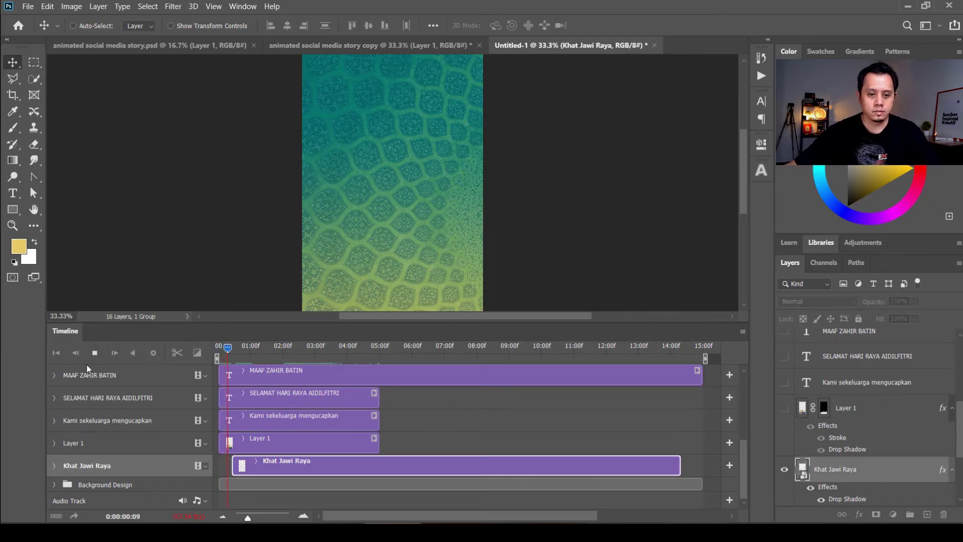
pyautogui.press('space')
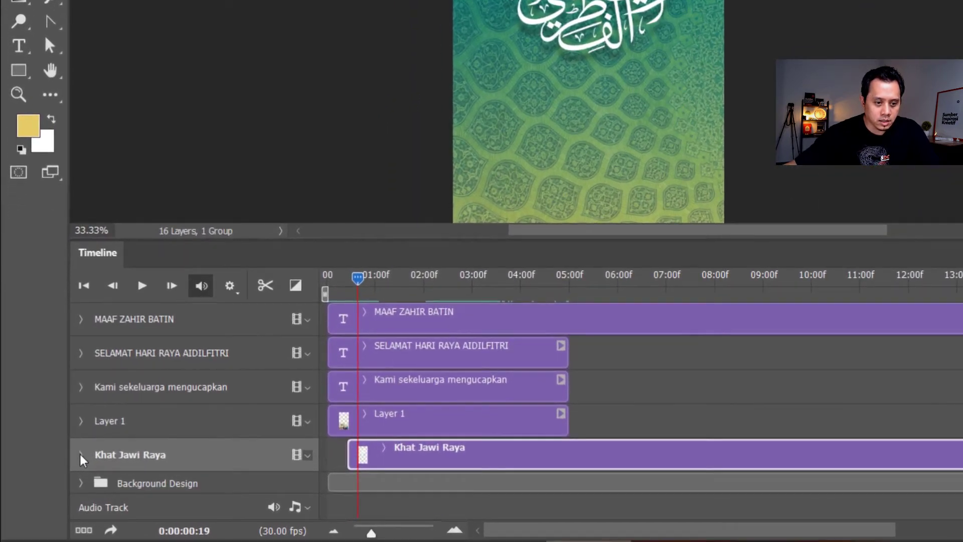
# Step: Expand the Khat Jawi Raya track and, at frame 00:13, Shift-drag the calligraphy straight up off-canvas
pyautogui.click(54, 465)
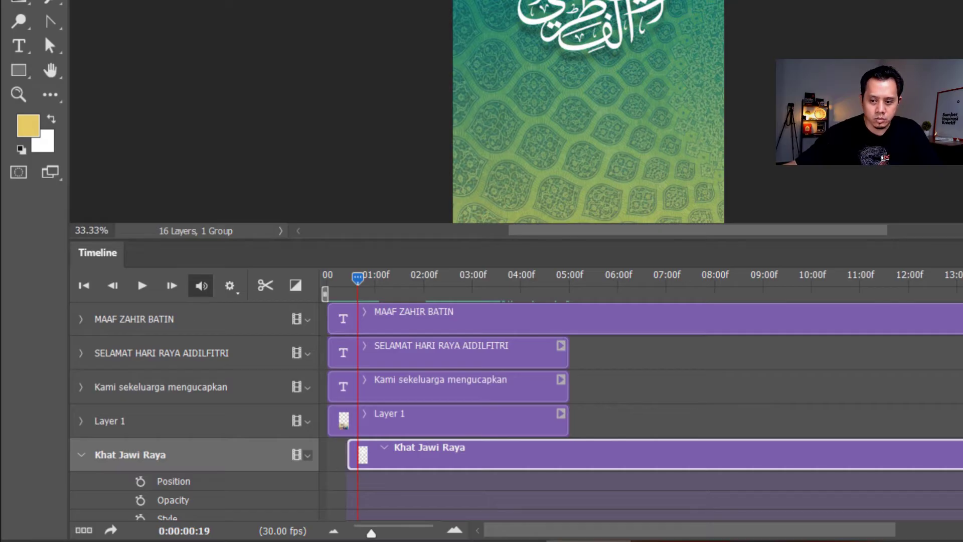
pyautogui.scroll(-2, 501, 401)
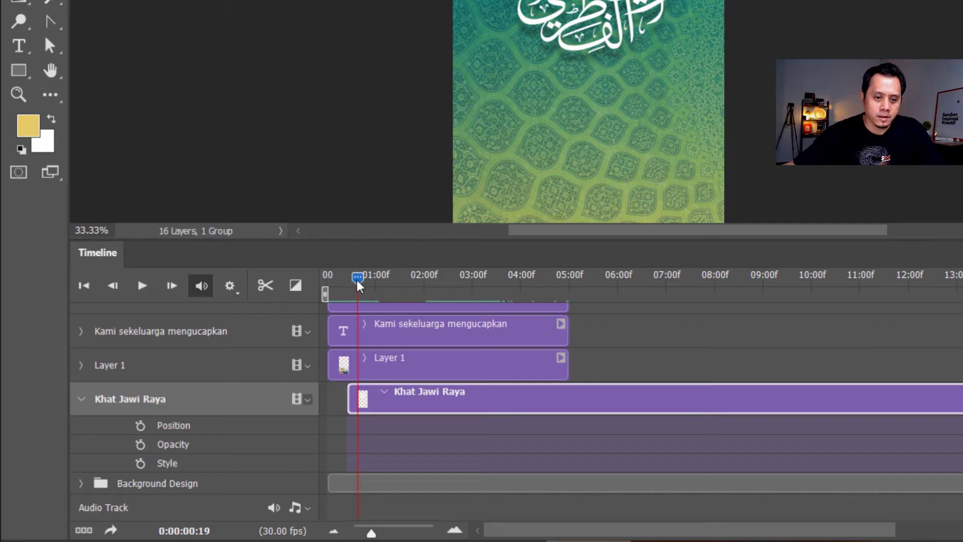
pyautogui.press('Left')
pyautogui.press('Left')
pyautogui.press('Left')
pyautogui.press('Left')
pyautogui.press('Left')
pyautogui.press('Left')
pyautogui.press('Right')
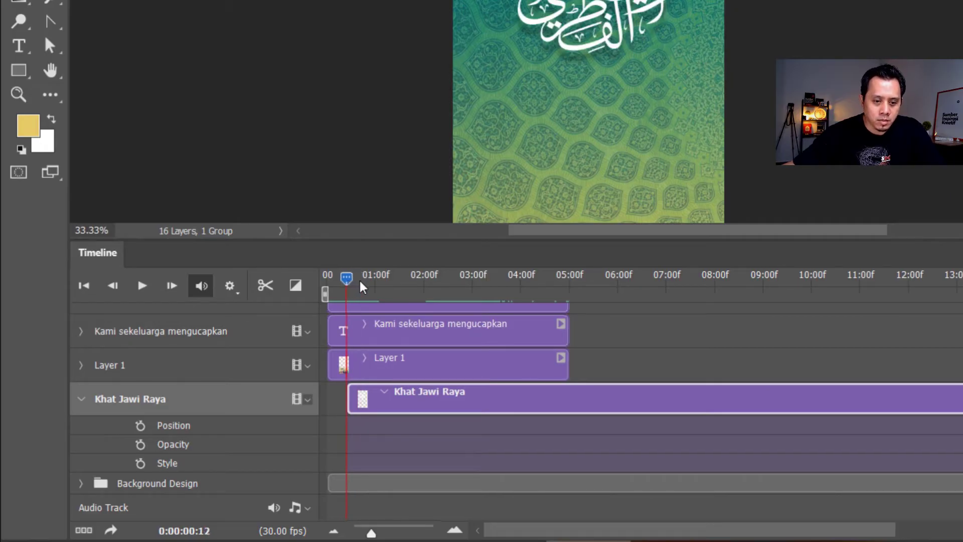
pyautogui.press('Right')
pyautogui.press('Right')
pyautogui.press('Left')
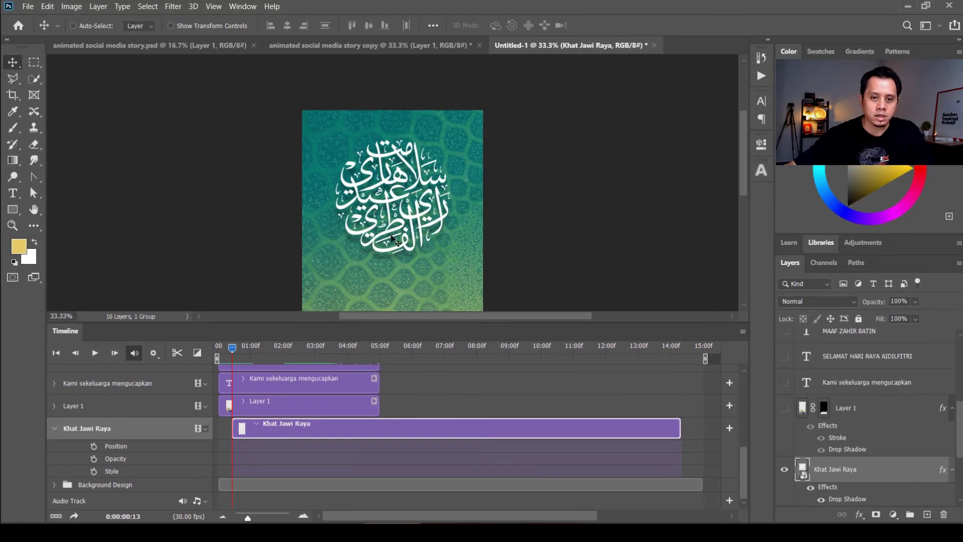
pyautogui.moveTo(393, 240)
pyautogui.mouseDown()
pyautogui.moveTo(420, 149)
pyautogui.moveTo(407, 88)
pyautogui.mouseUp()
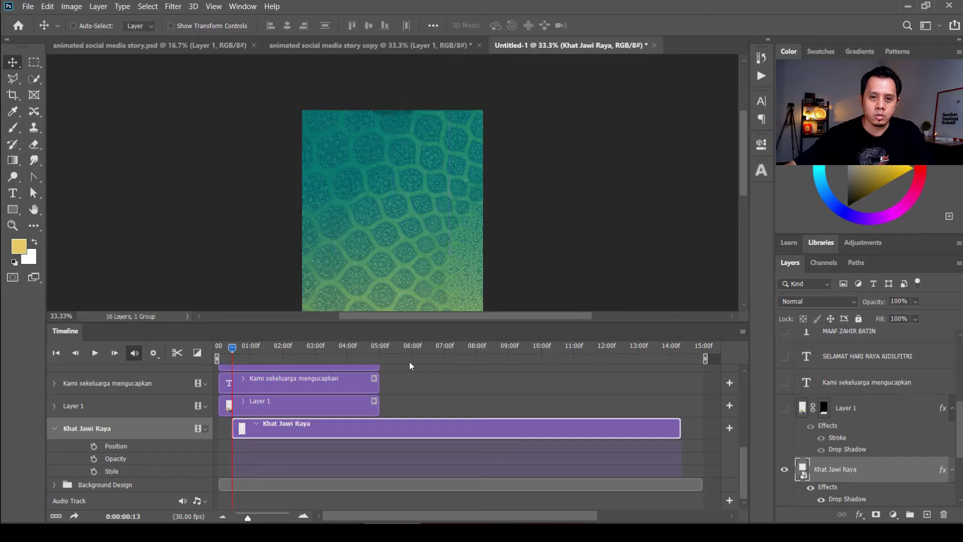
# Step: Record starting Position, 0% Opacity and Style keyframes for the calligraphy
pyautogui.click(94, 445)
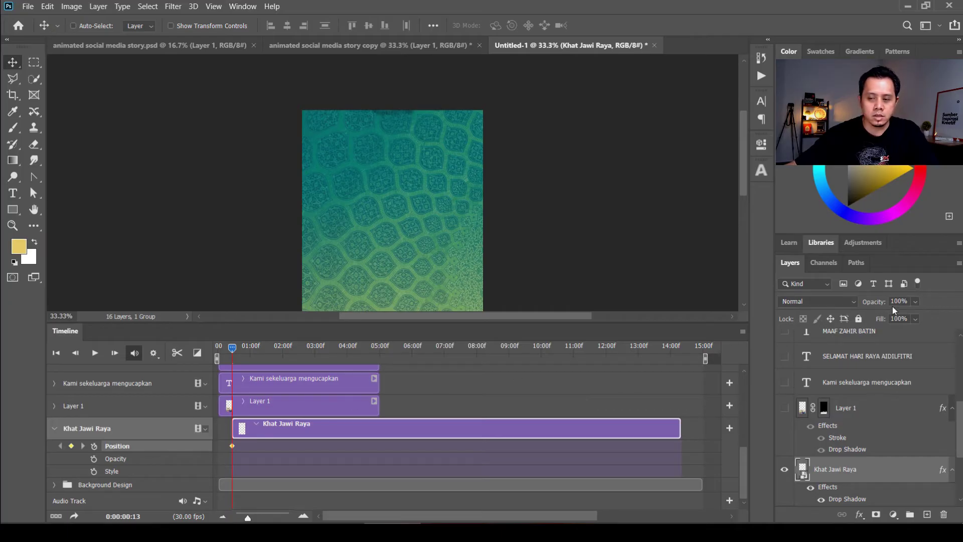
pyautogui.click(916, 301)
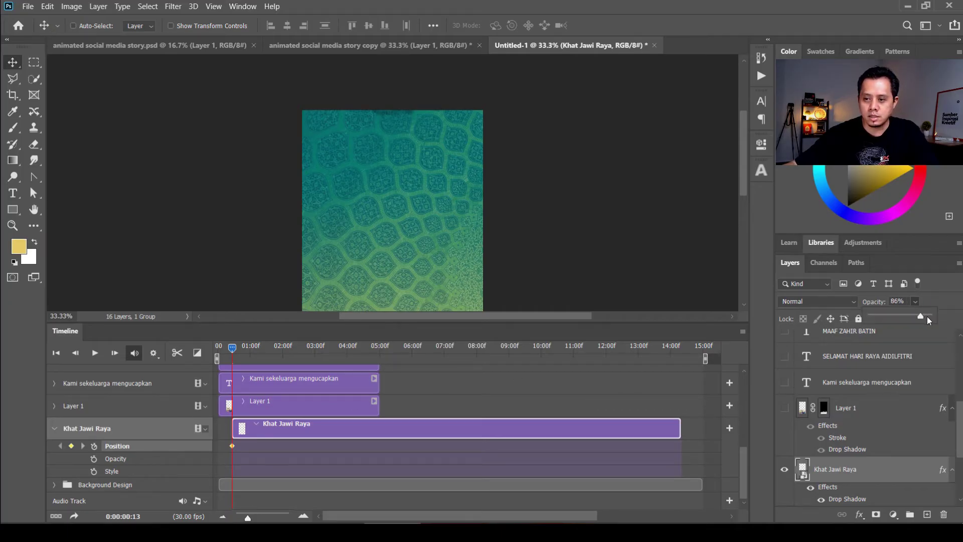
pyautogui.moveTo(927, 319); pyautogui.dragTo(858, 321)
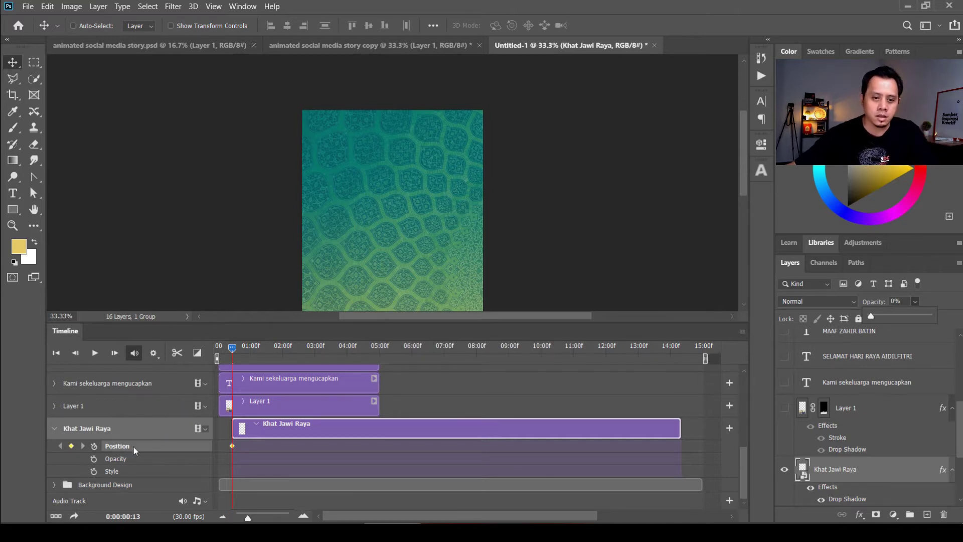
pyautogui.click(94, 458)
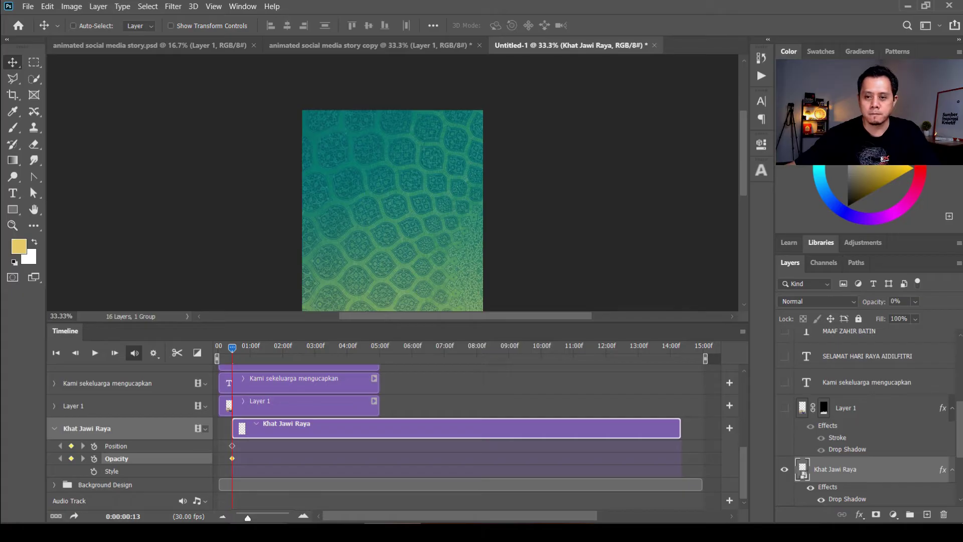
pyautogui.click(93, 471)
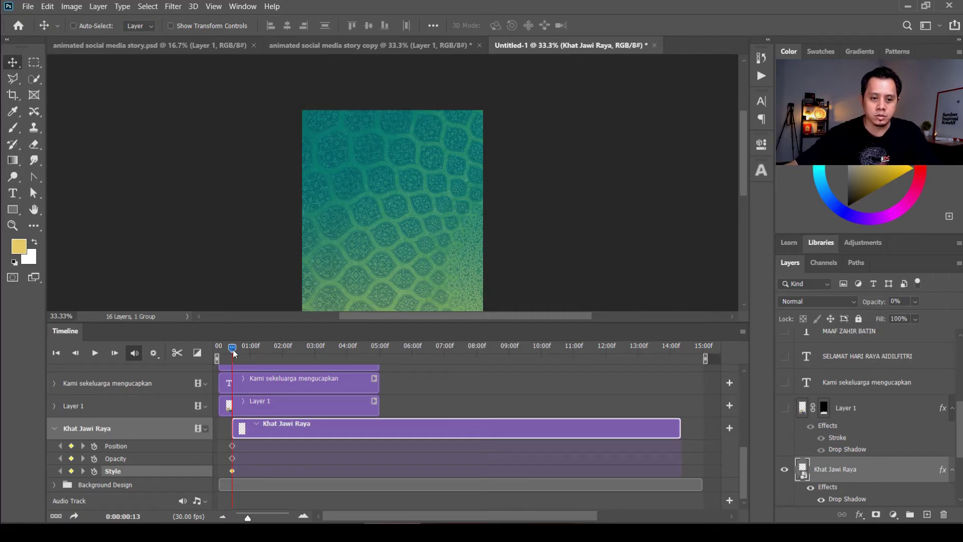
# Step: At 1:03, centre the calligraphy, raise its opacity to 100% and add a Style keyframe
pyautogui.press('Right')
pyautogui.press('Right')
pyautogui.press('Right')
pyautogui.press('Right')
pyautogui.press('Right')
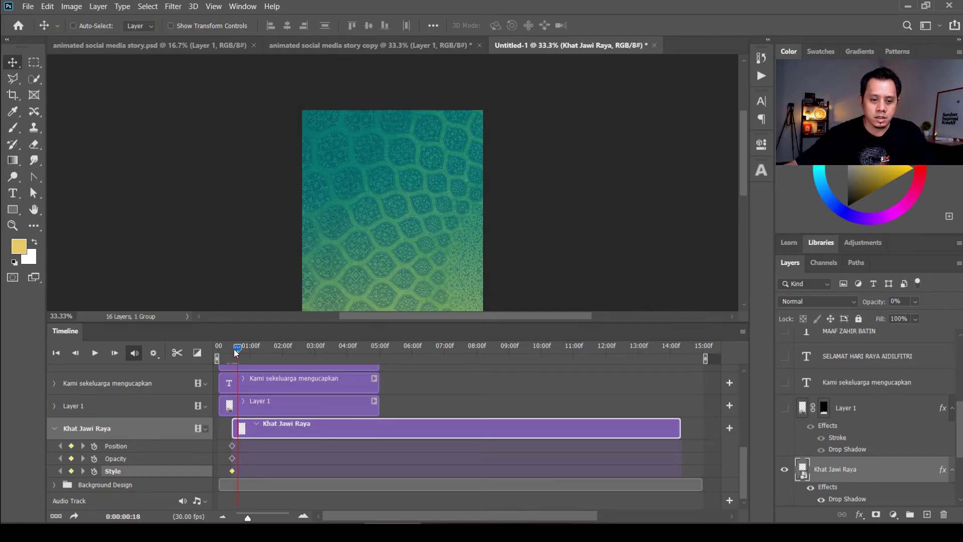
pyautogui.press('Right')
pyautogui.press('Right')
pyautogui.press('Right')
pyautogui.press('Right')
pyautogui.press('Right')
pyautogui.press('Right')
pyautogui.press('Right')
pyautogui.press('Right')
pyautogui.press('Right')
pyautogui.press('Right')
pyautogui.press('Right')
pyautogui.press('Right')
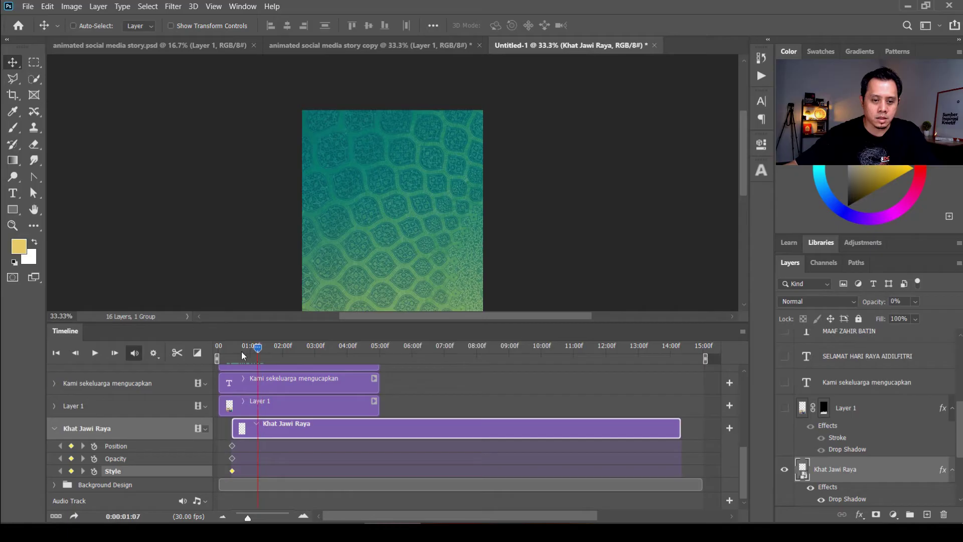
pyautogui.press('Right')
pyautogui.press('Right')
pyautogui.press('Right')
pyautogui.press('Right')
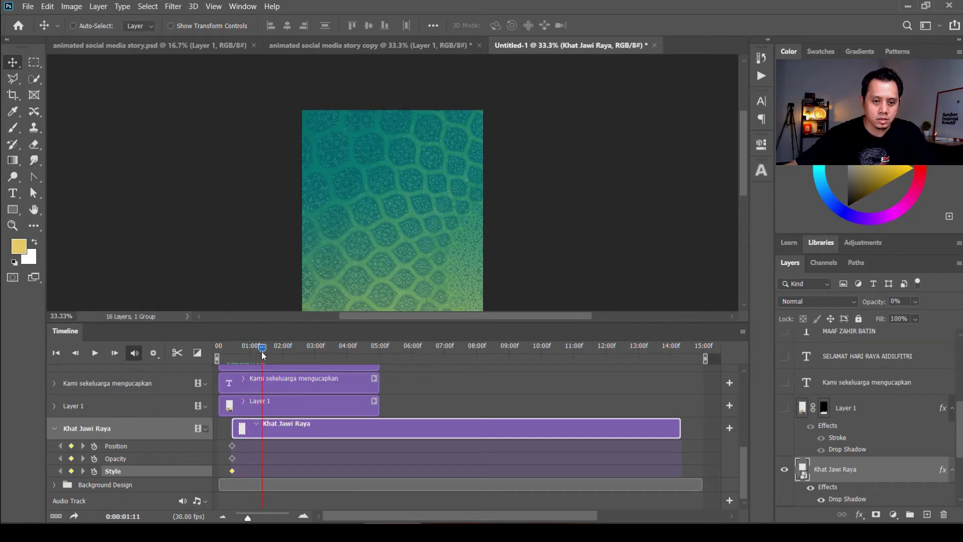
pyautogui.moveTo(262, 352); pyautogui.dragTo(256, 352)
pyautogui.moveTo(257, 351); pyautogui.dragTo(254, 351)
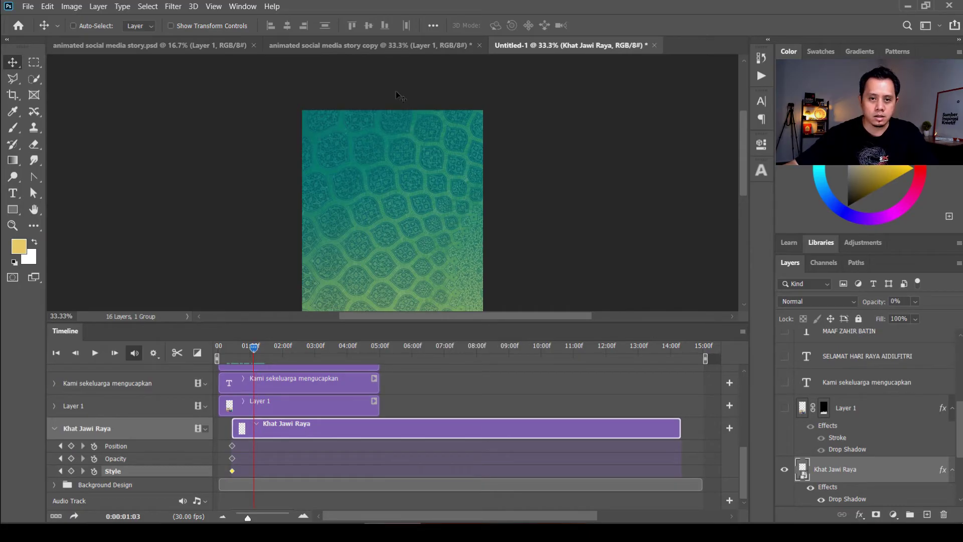
pyautogui.click(170, 444)
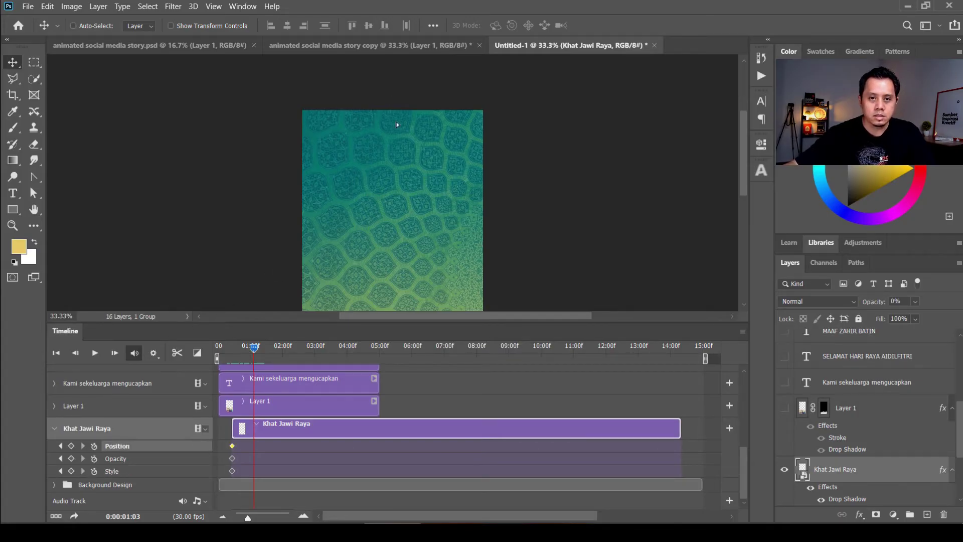
pyautogui.moveTo(385, 116); pyautogui.dragTo(385, 251)
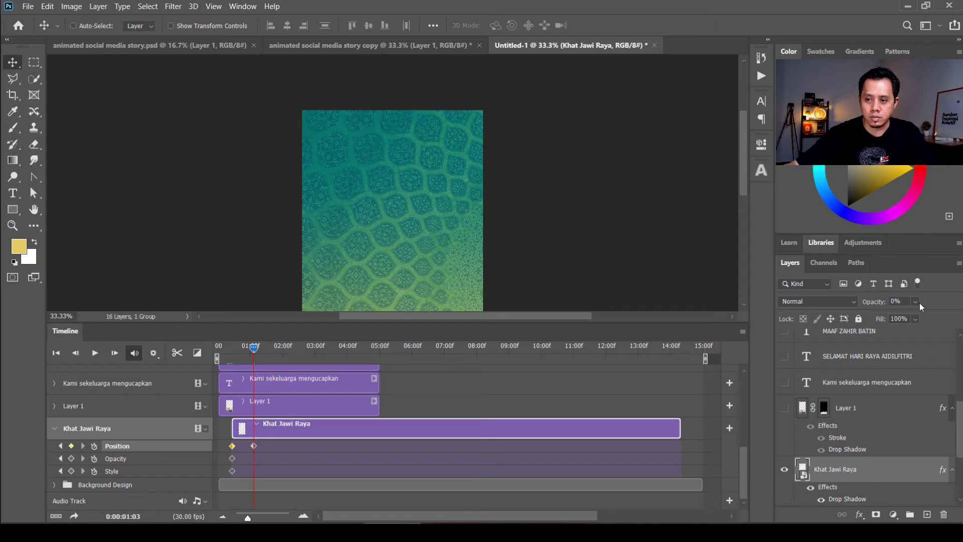
pyautogui.moveTo(914, 303); pyautogui.dragTo(956, 316)
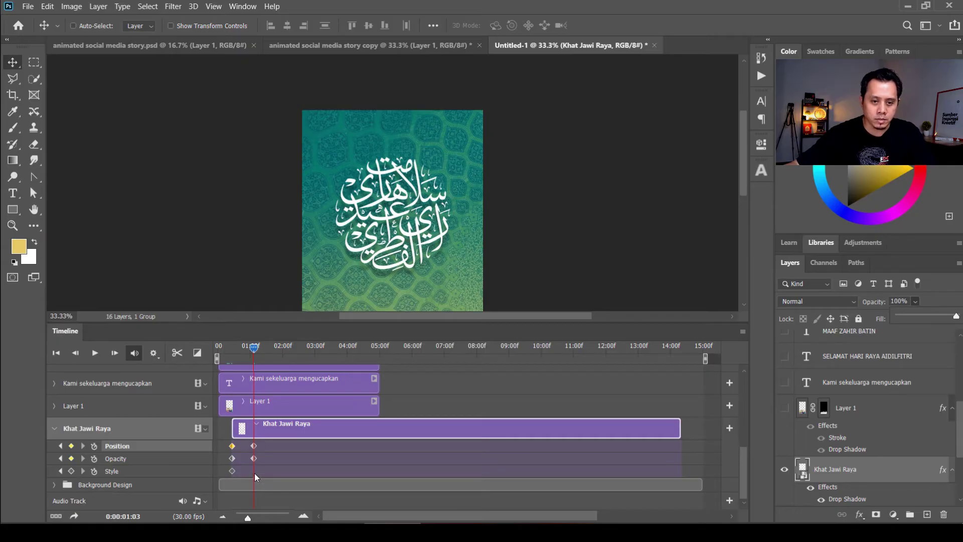
pyautogui.click(436, 423)
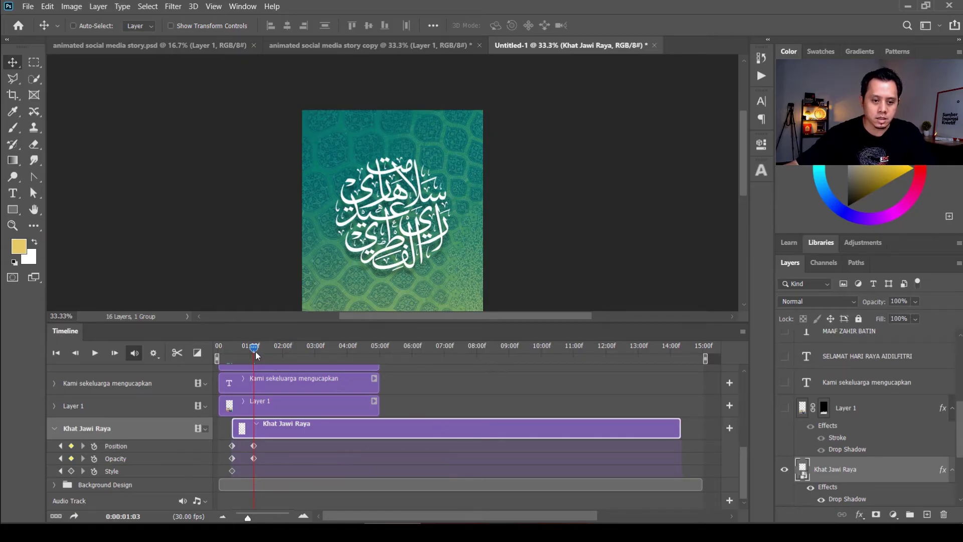
pyautogui.click(73, 470)
# Step: Preview the fade-in, then at 1:08 nudge the calligraphy upward with a new Position keyframe
pyautogui.moveTo(253, 353); pyautogui.dragTo(211, 356)
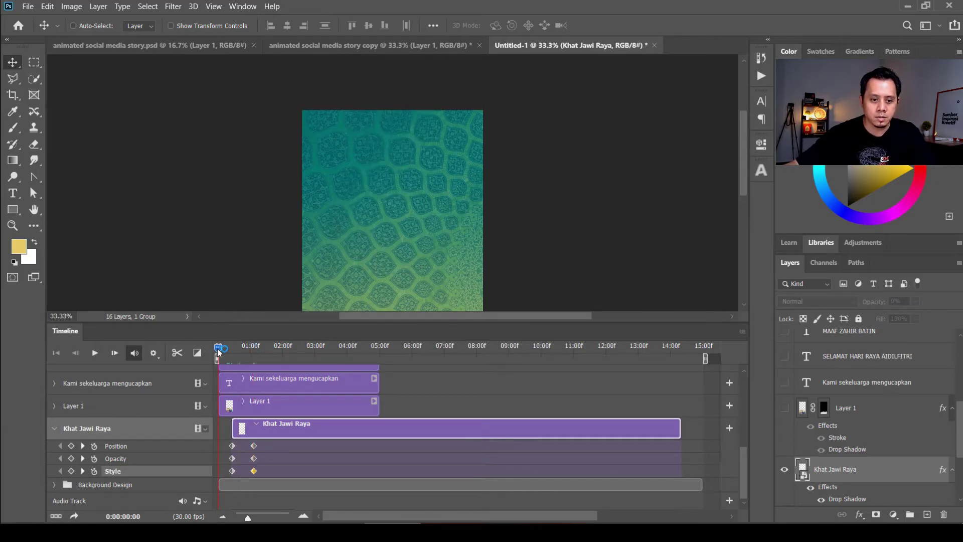
pyautogui.moveTo(217, 354)
pyautogui.mouseDown()
pyautogui.moveTo(254, 349)
pyautogui.moveTo(216, 355)
pyautogui.moveTo(257, 359)
pyautogui.mouseUp()
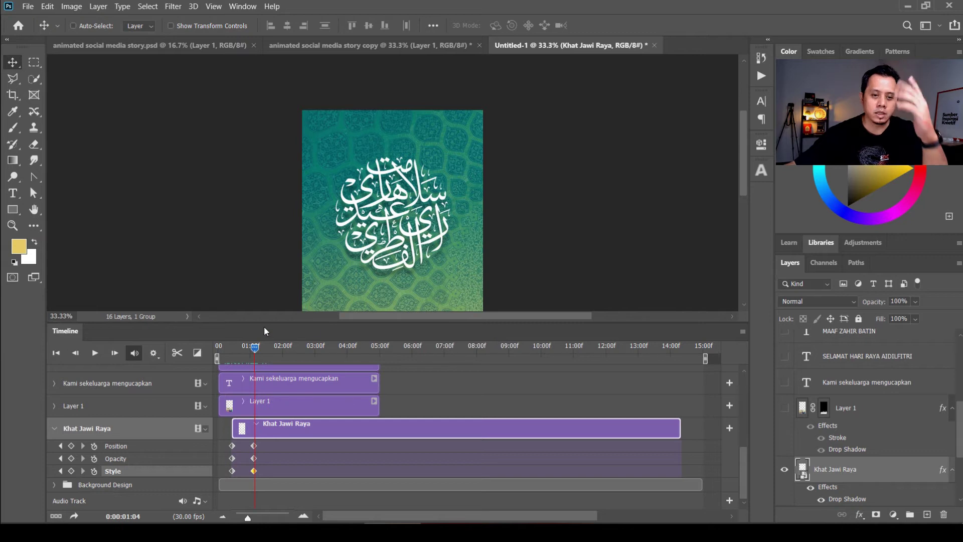
pyautogui.moveTo(255, 349); pyautogui.dragTo(257, 350)
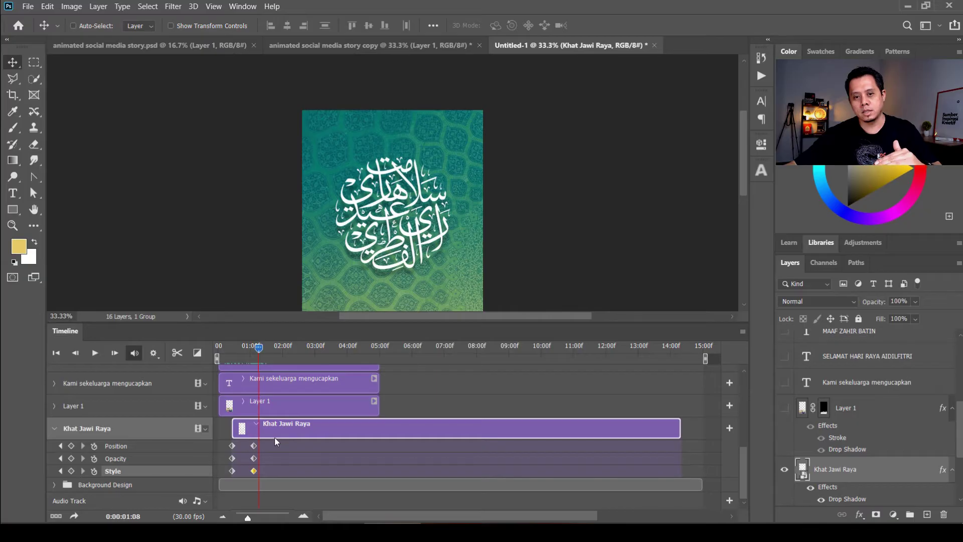
pyautogui.click(115, 446)
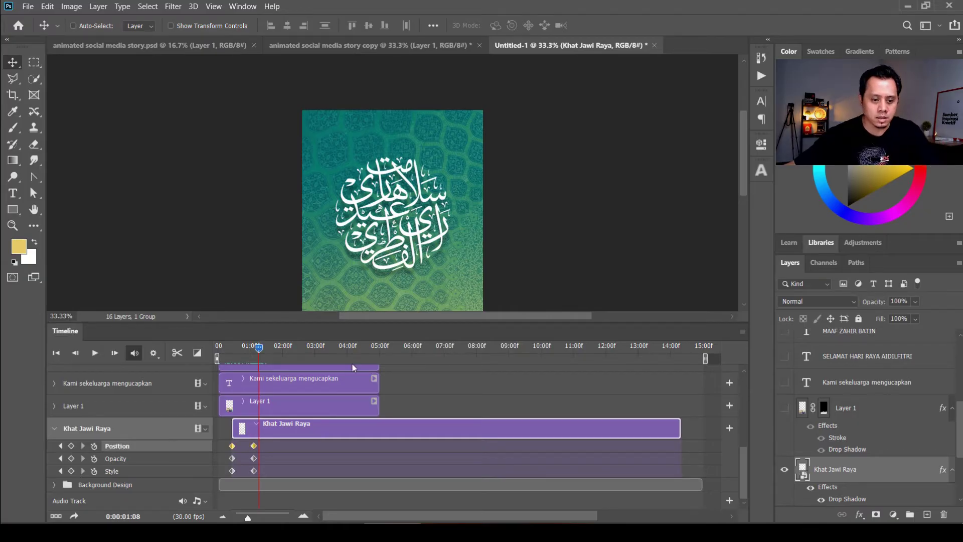
pyautogui.press('Up')
pyautogui.press('Up')
pyautogui.press('Up')
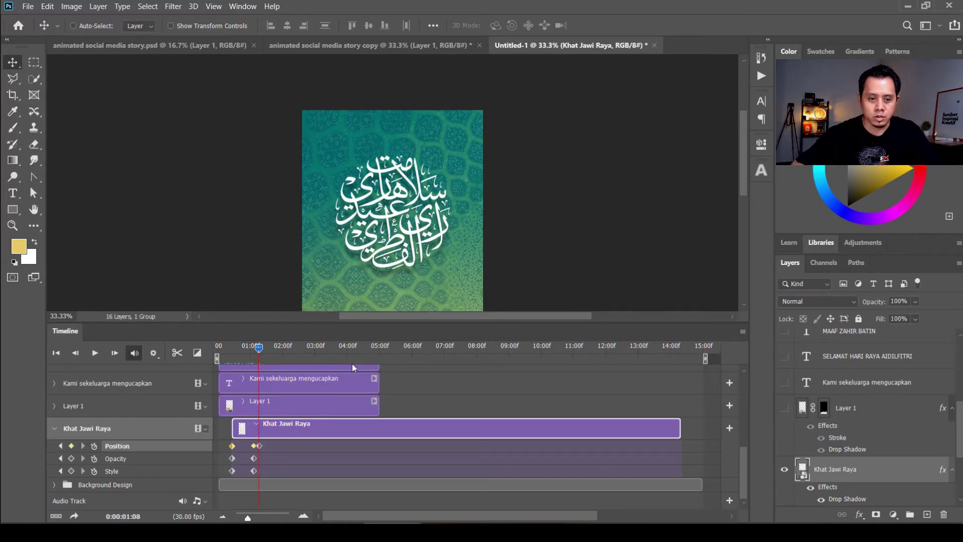
pyautogui.press('Up')
pyautogui.press('Up')
pyautogui.press('Up')
pyautogui.hotkey('shift', 'Up')
pyautogui.hotkey('shift', 'Up')
pyautogui.hotkey('shift', 'Up')
pyautogui.hotkey('shift', 'Up')
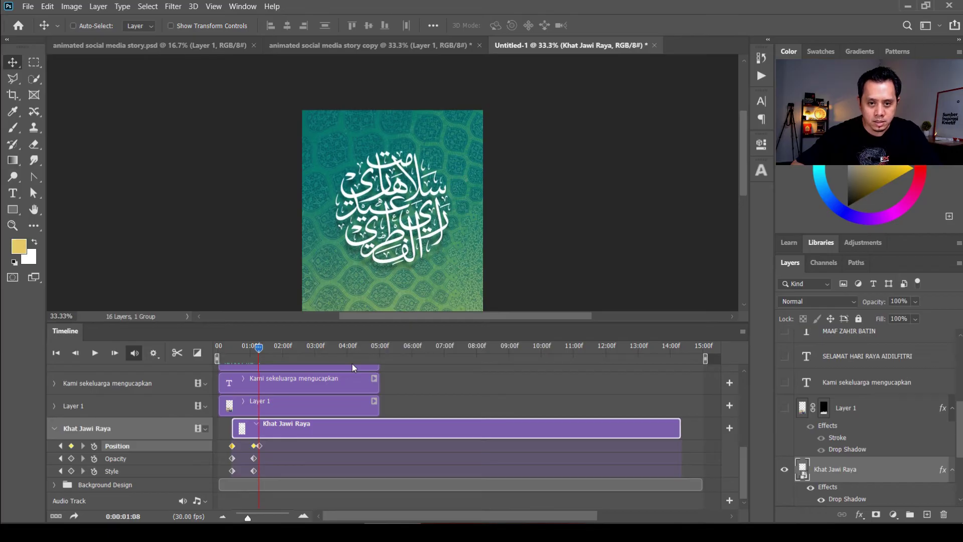
pyautogui.hotkey('shift', 'Up')
pyautogui.hotkey('shift', 'Up')
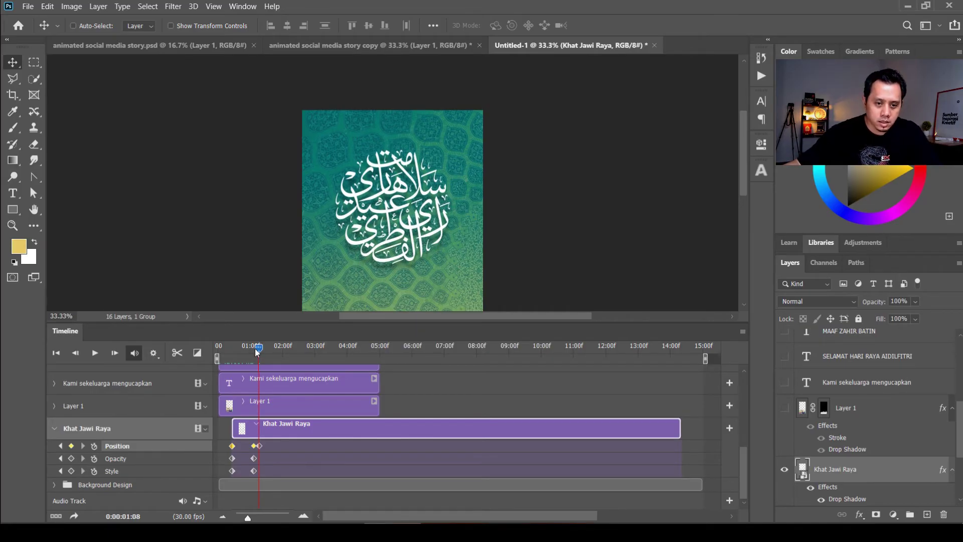
# Step: At 1:12, nudge the calligraphy back down slightly
pyautogui.moveTo(260, 351); pyautogui.dragTo(265, 351)
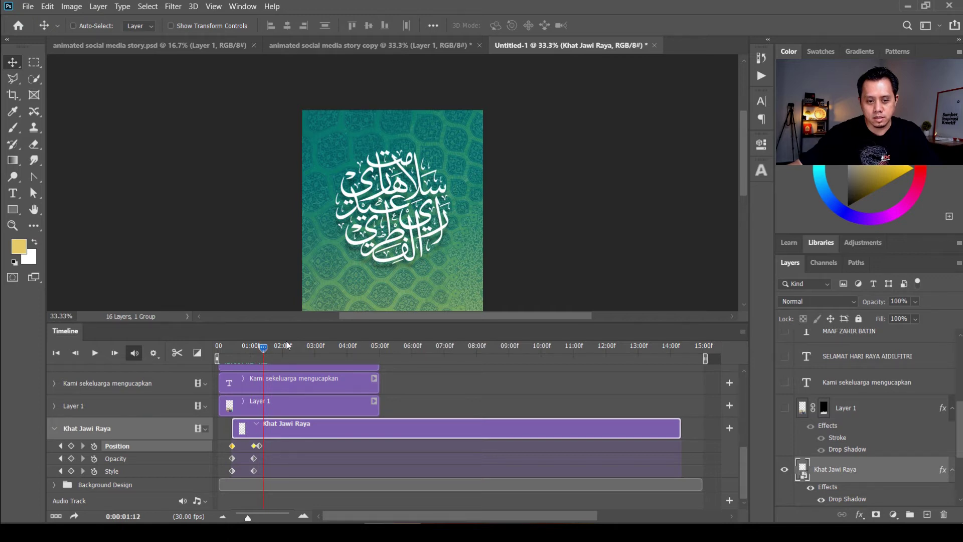
pyautogui.press('Down')
pyautogui.press('Down')
pyautogui.press('Down')
pyautogui.press('Down')
pyautogui.press('Down')
pyautogui.press('Down')
pyautogui.press('Down')
pyautogui.press('Down')
pyautogui.press('Down')
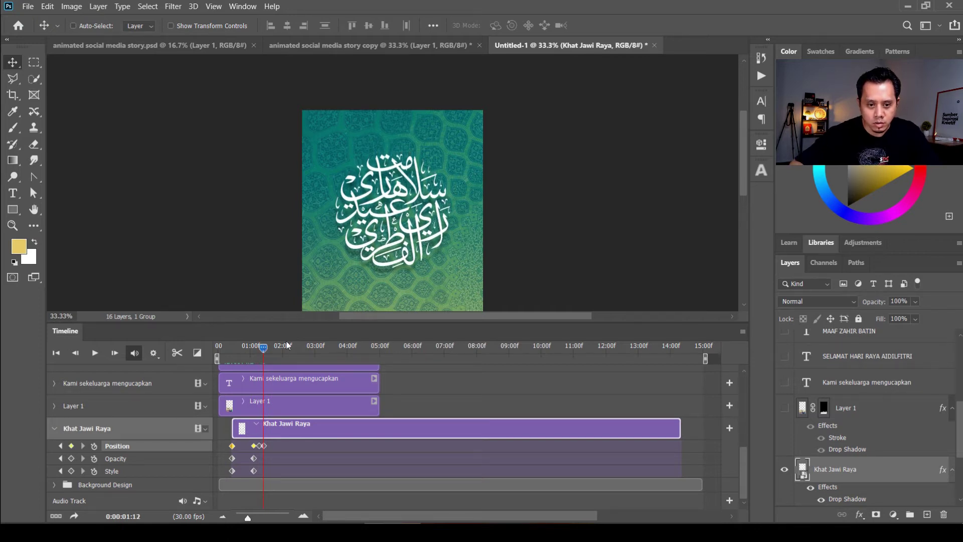
pyautogui.press('Down')
pyautogui.press('Down')
pyautogui.press('Down')
pyautogui.press('Down')
pyautogui.press('Down')
pyautogui.press('Down')
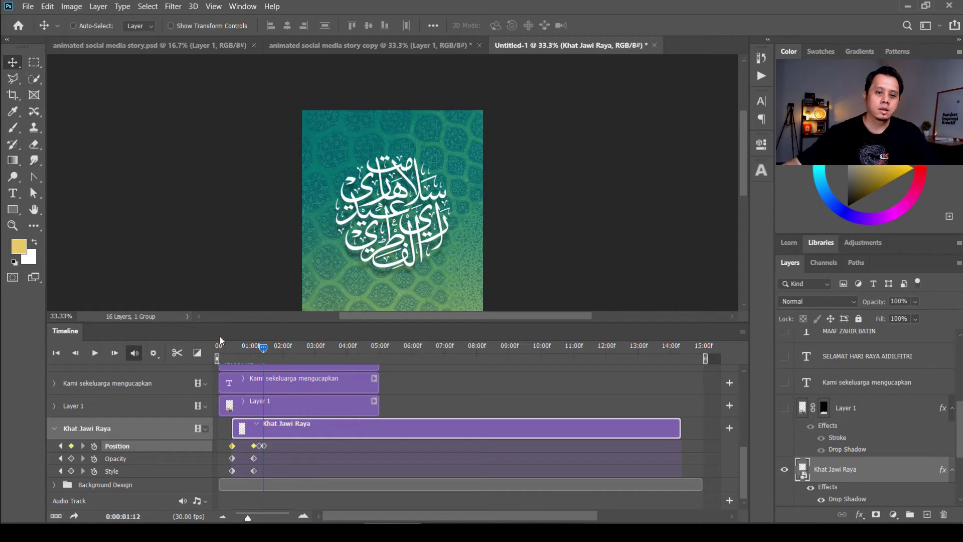
pyautogui.click(262, 349)
# Step: Preview the animation, then extend the Khat Jawi Raya clip to end at 15:00
pyautogui.moveTo(264, 352); pyautogui.dragTo(200, 350)
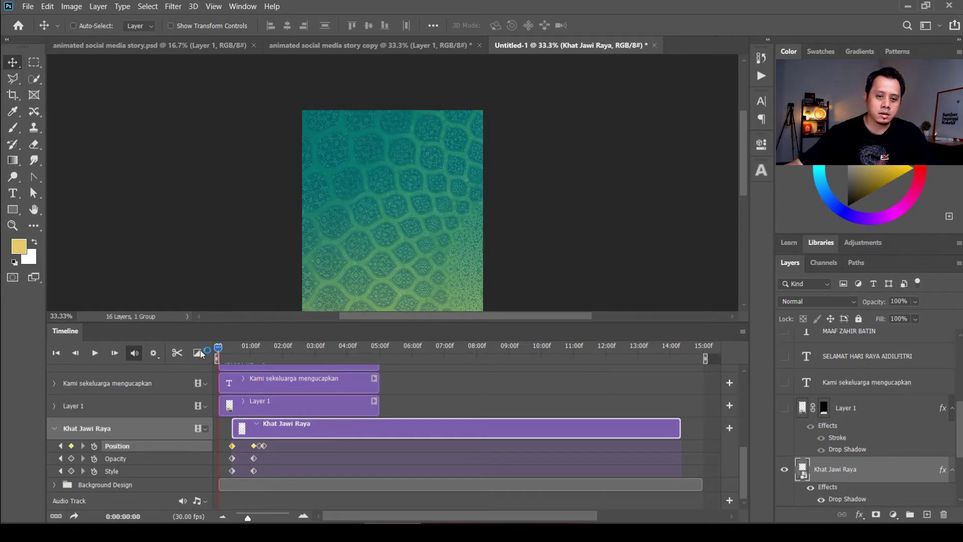
pyautogui.press('space')
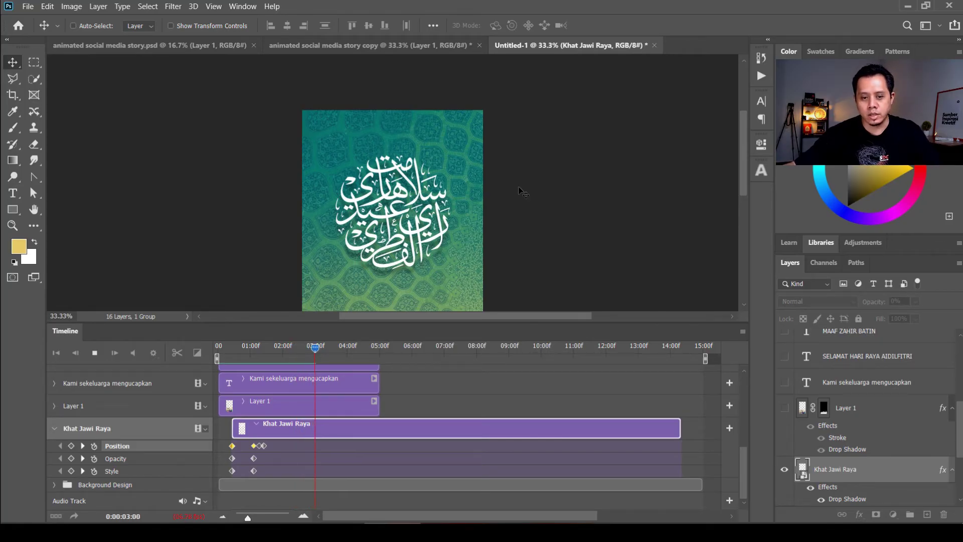
pyautogui.press('space')
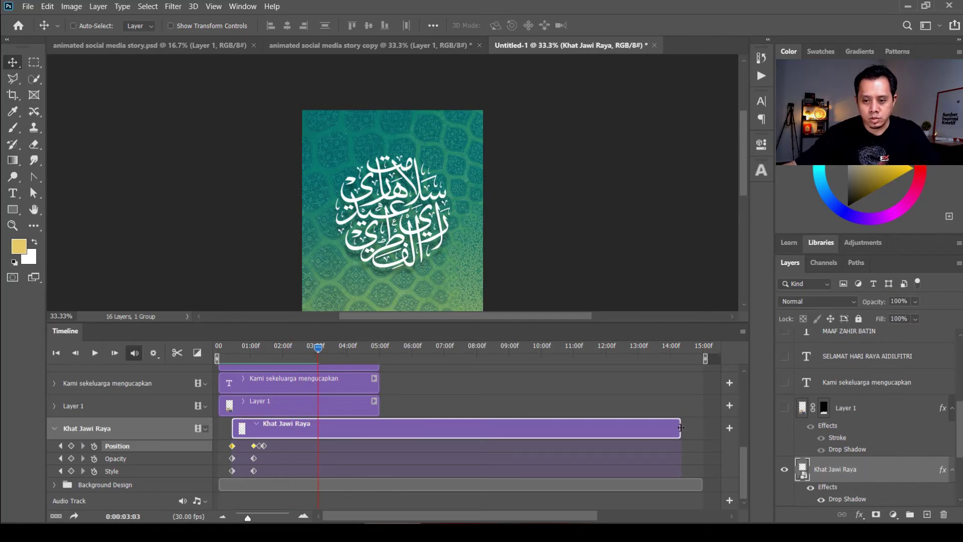
pyautogui.moveTo(681, 428); pyautogui.dragTo(702, 428)
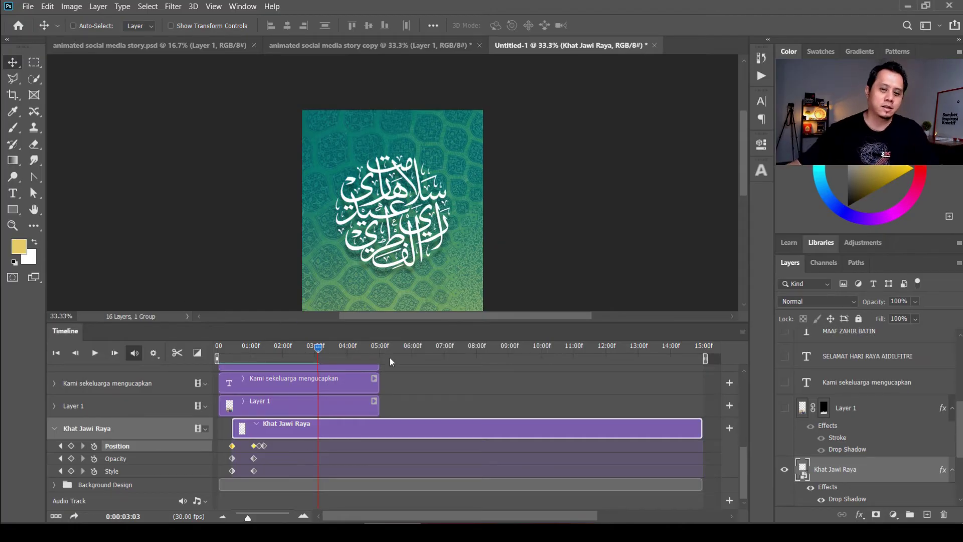
# Step: Move Layer 1 just above the Kami sekeluarga mengucapkan layer, then select that text layer
pyautogui.click(278, 401)
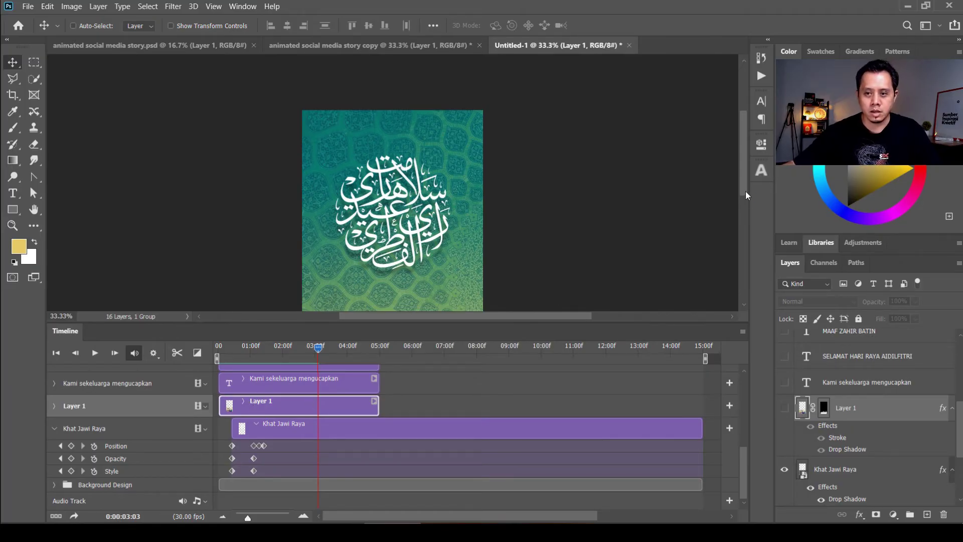
pyautogui.moveTo(742, 186); pyautogui.dragTo(735, 221)
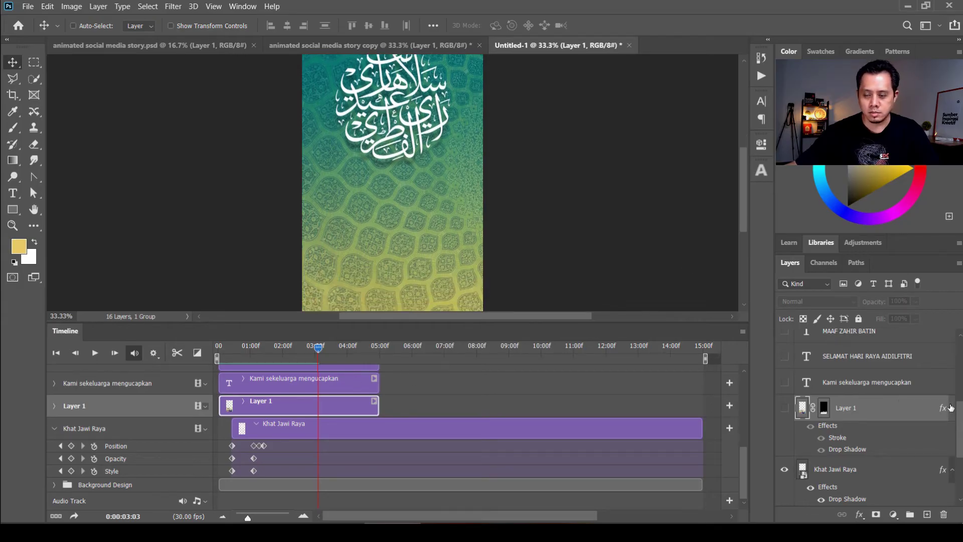
pyautogui.scroll(3, 883, 471)
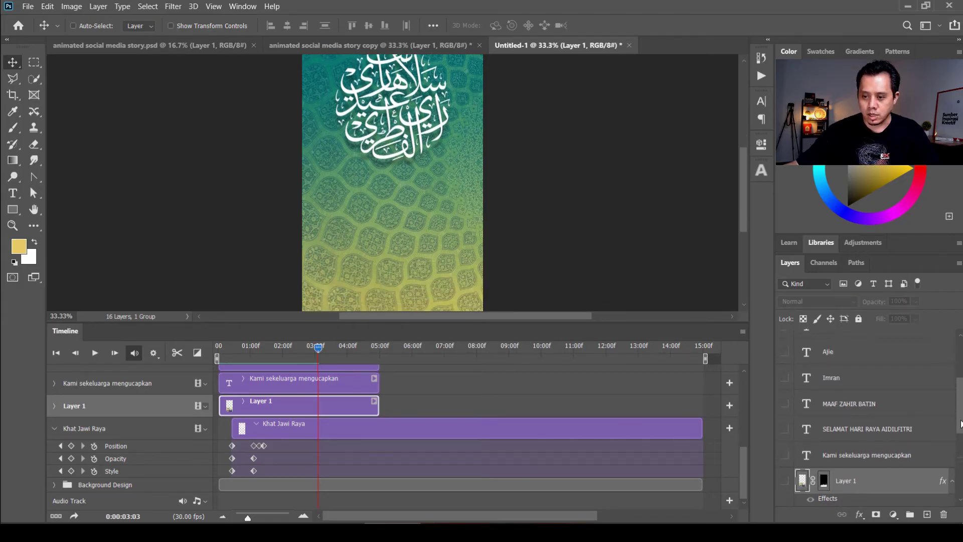
pyautogui.moveTo(879, 483); pyautogui.dragTo(893, 400)
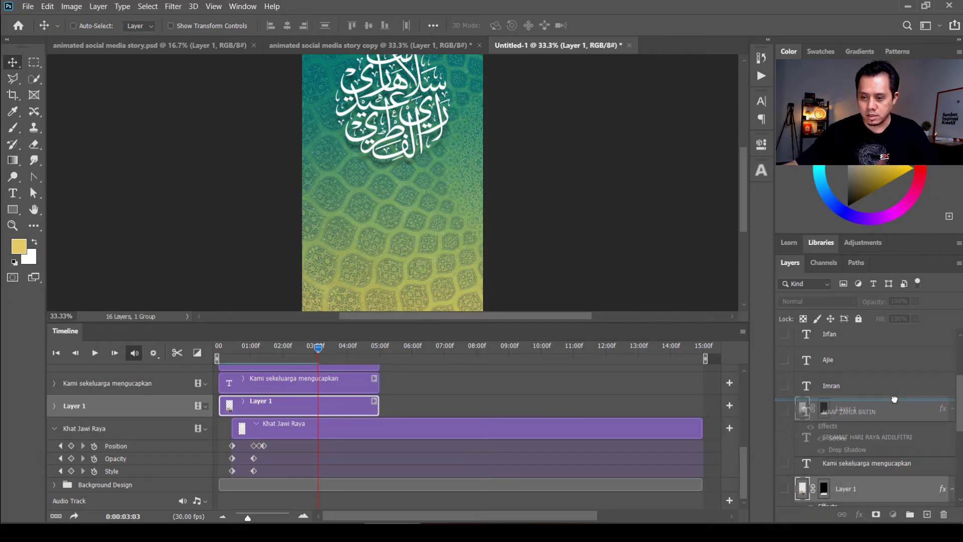
pyautogui.moveTo(894, 399)
pyautogui.mouseDown()
pyautogui.moveTo(883, 483)
pyautogui.moveTo(890, 453)
pyautogui.mouseUp()
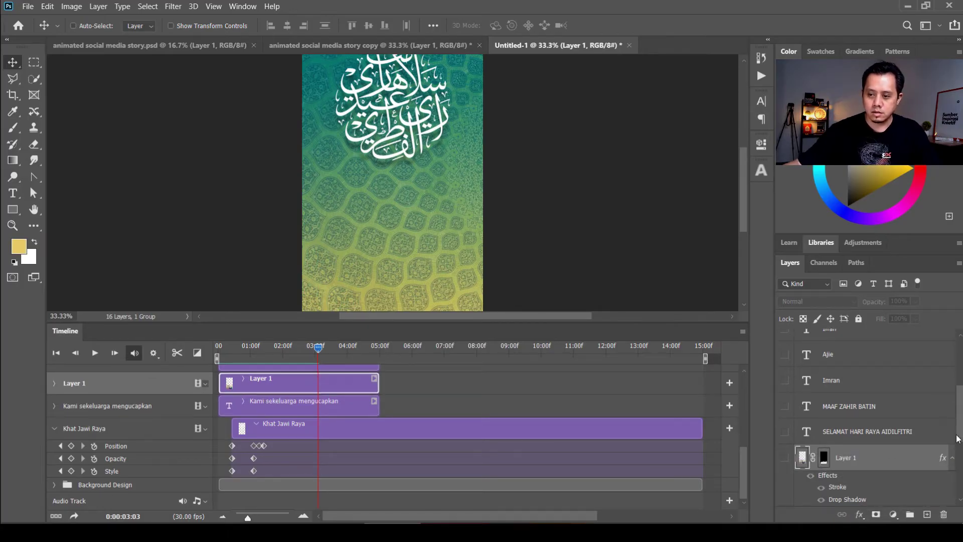
pyautogui.scroll(-2, 958, 438)
pyautogui.click(122, 406)
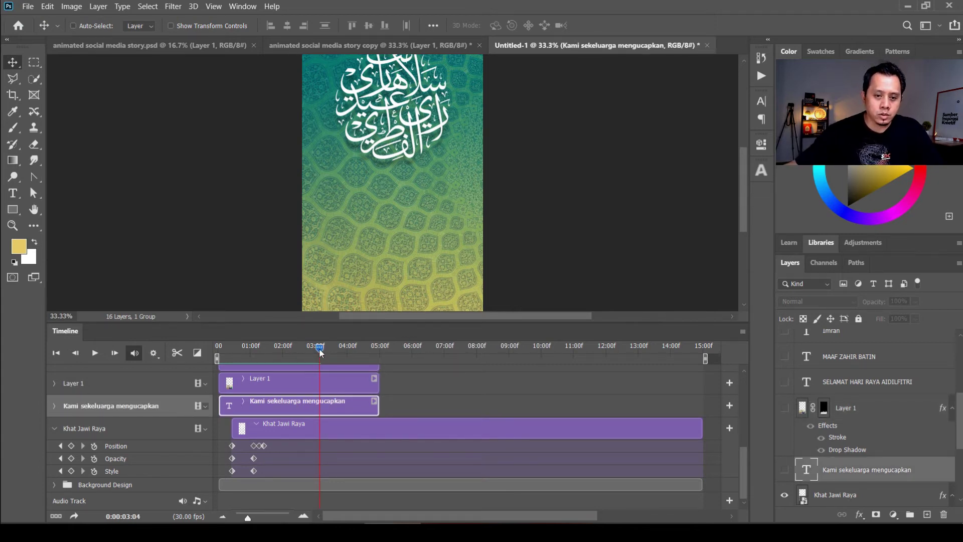
# Step: Make the greeting text visible and preview the calligraphy animating in
pyautogui.moveTo(319, 347); pyautogui.dragTo(209, 361)
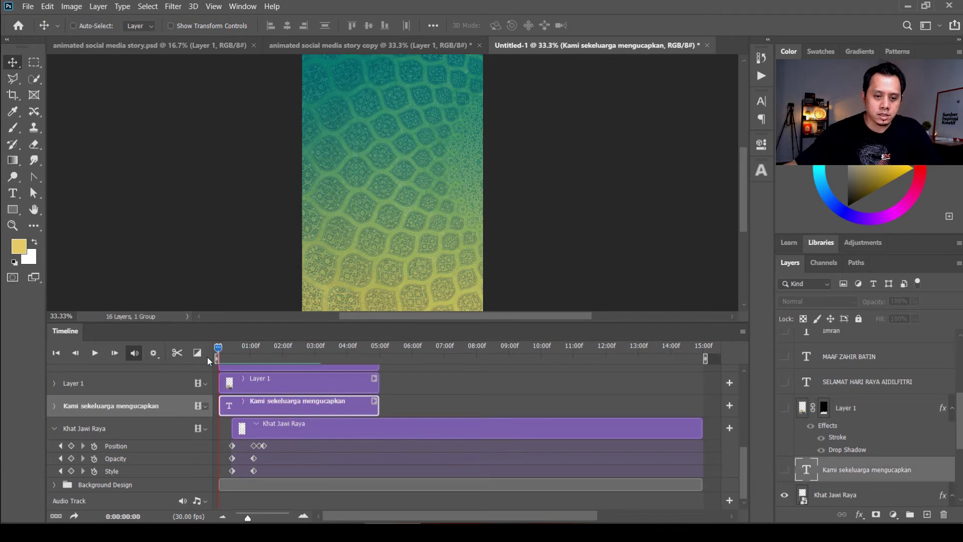
pyautogui.click(784, 470)
pyautogui.scroll(-3, 961, 435)
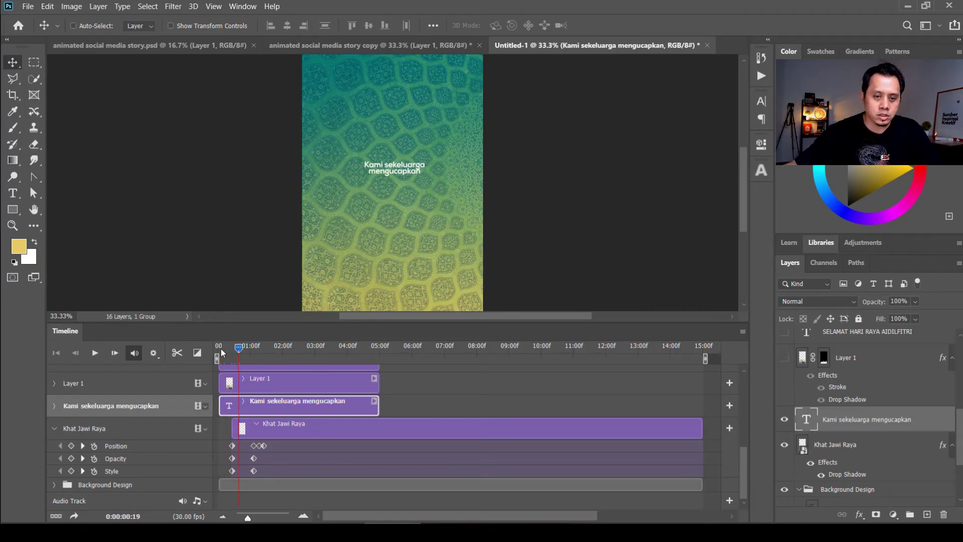
pyautogui.moveTo(221, 348); pyautogui.dragTo(261, 353)
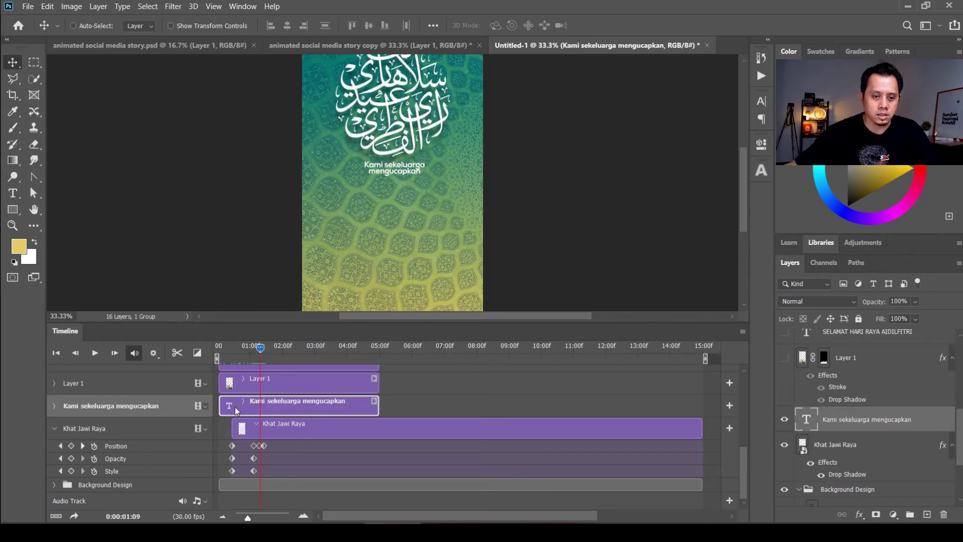
# Step: Delay the greeting text clip to 1:09, nudge it down, and expand its property rows
pyautogui.moveTo(236, 406); pyautogui.dragTo(279, 406)
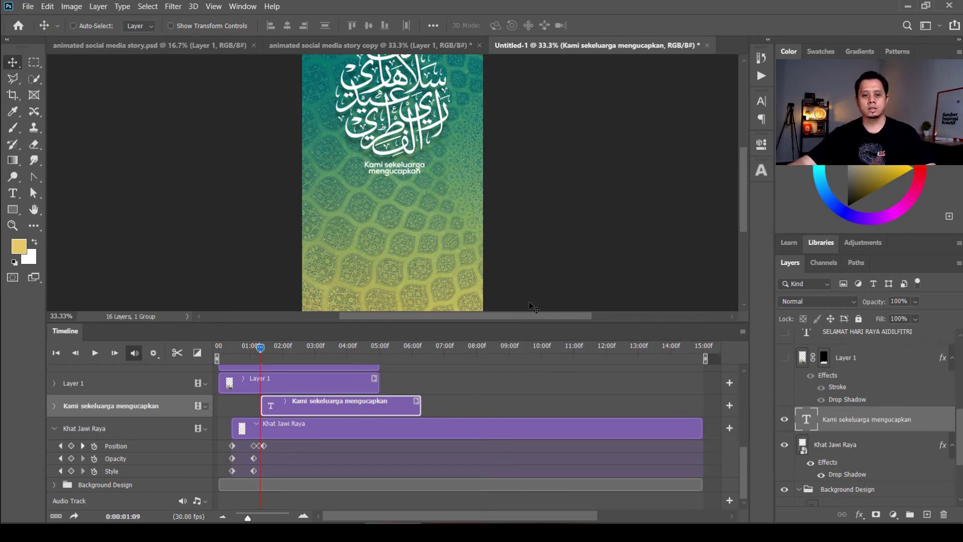
pyautogui.press('Down')
pyautogui.press('Down')
pyautogui.press('Down')
pyautogui.press('Down')
pyautogui.press('Down')
pyautogui.press('Down')
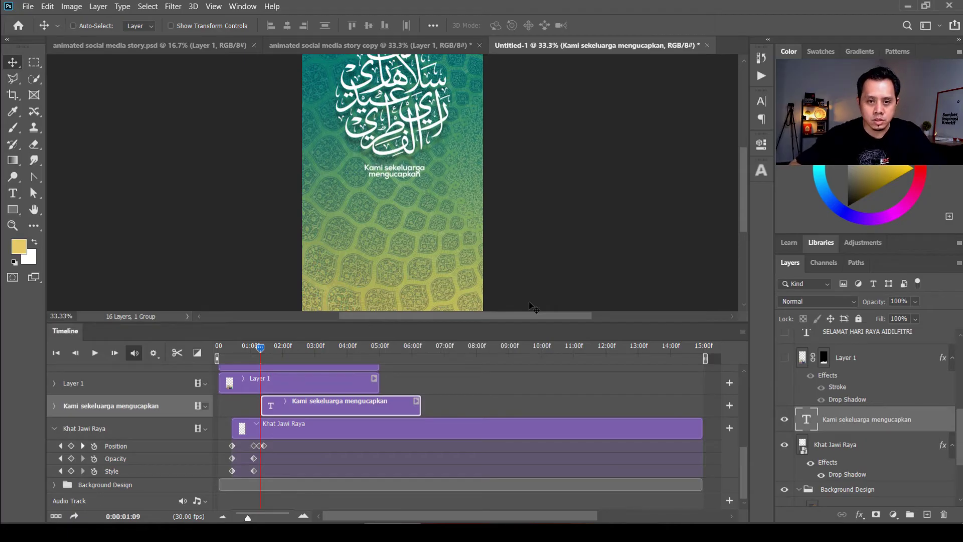
pyautogui.press('Down')
pyautogui.press('Down')
pyautogui.press('Down')
pyautogui.press('Down')
pyautogui.press('Down')
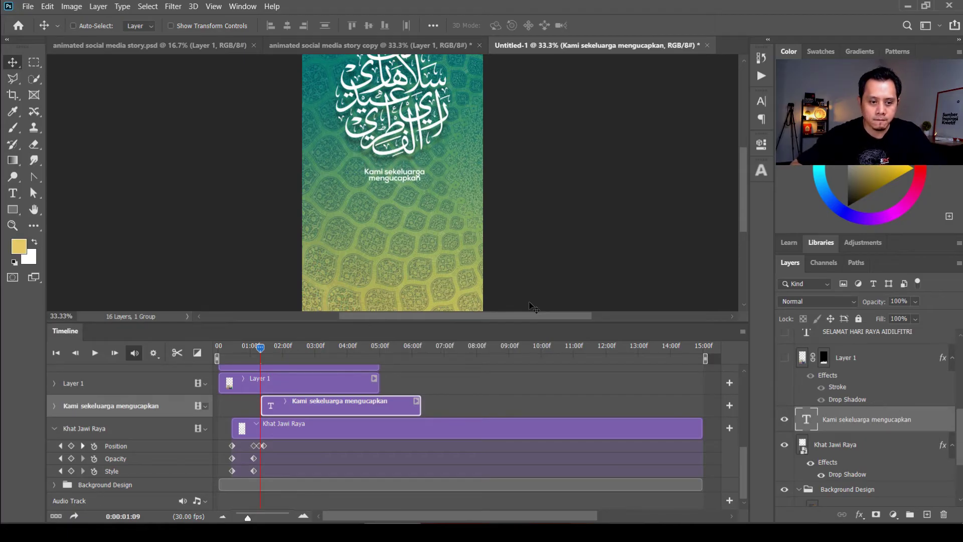
pyautogui.click(54, 429)
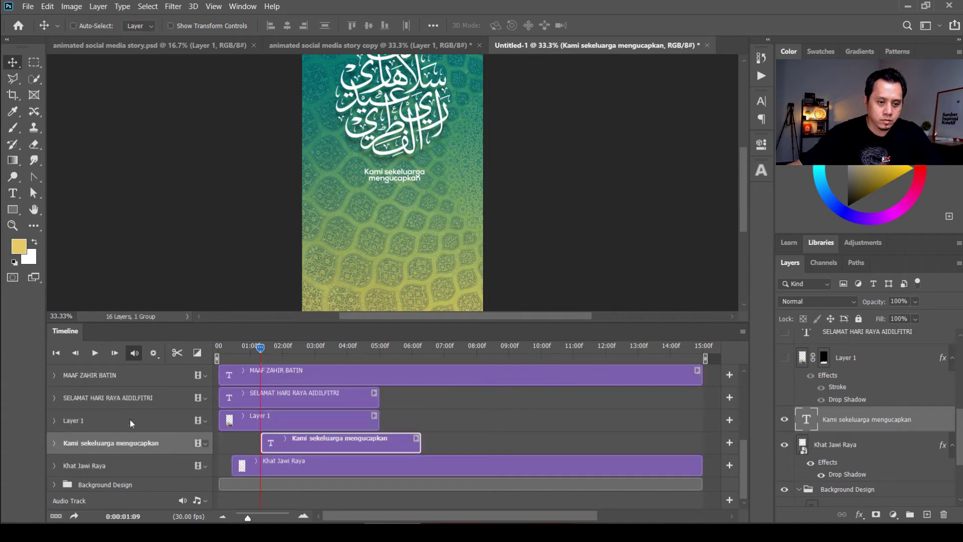
pyautogui.click(54, 442)
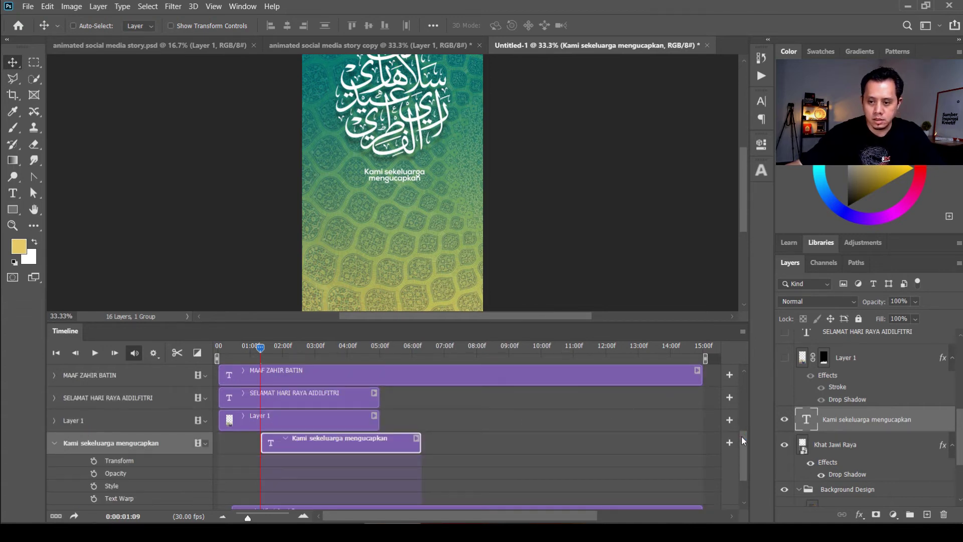
# Step: Nudge the greeting text down and add a 0% Opacity keyframe at 01:09
pyautogui.moveTo(741, 436); pyautogui.dragTo(741, 448)
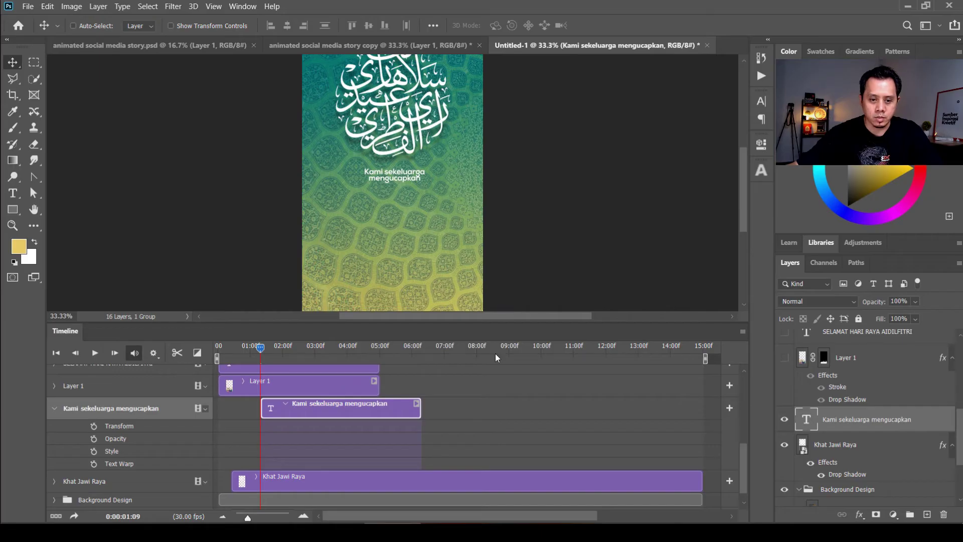
pyautogui.press('Down')
pyautogui.press('Down')
pyautogui.press('Down')
pyautogui.press('Down')
pyautogui.press('Down')
pyautogui.press('Down')
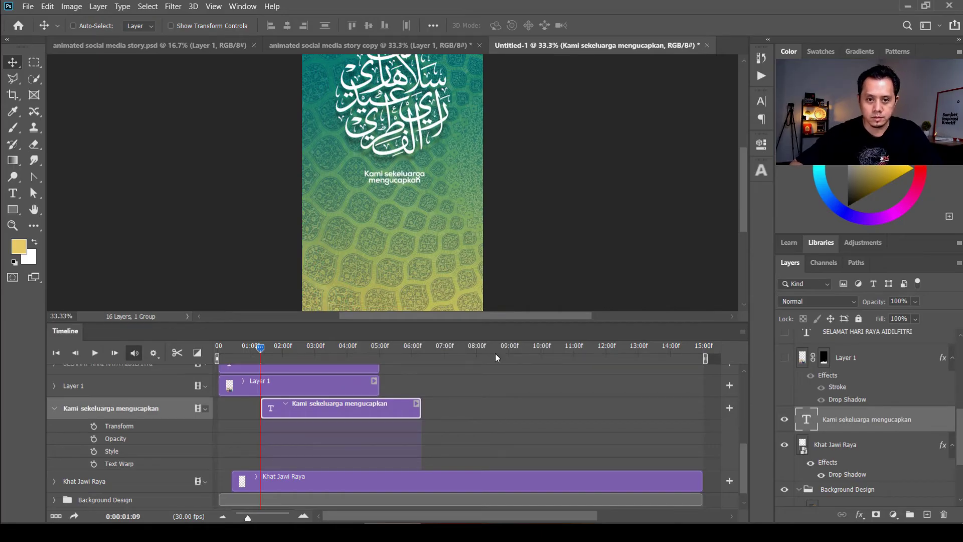
pyautogui.press('Down')
pyautogui.press('Down')
pyautogui.press('Down')
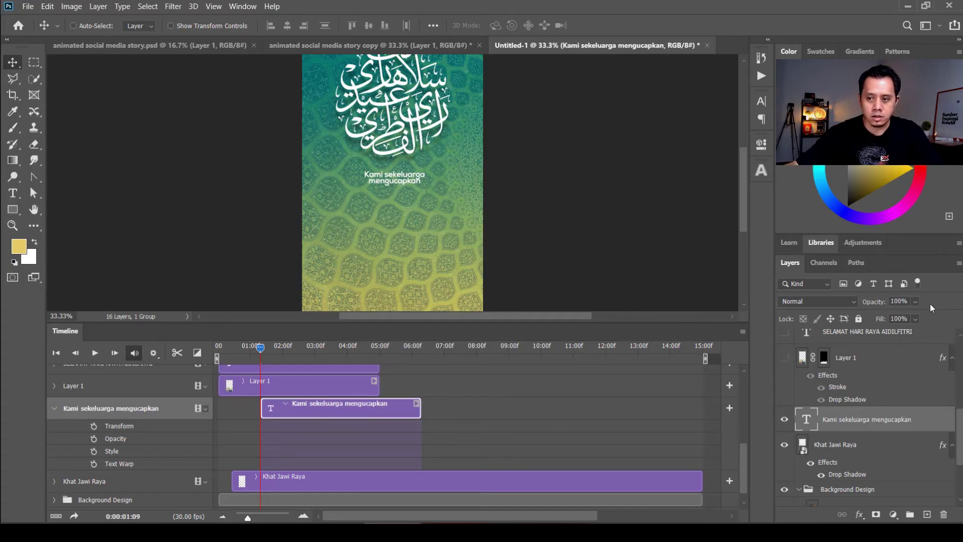
pyautogui.click(914, 302)
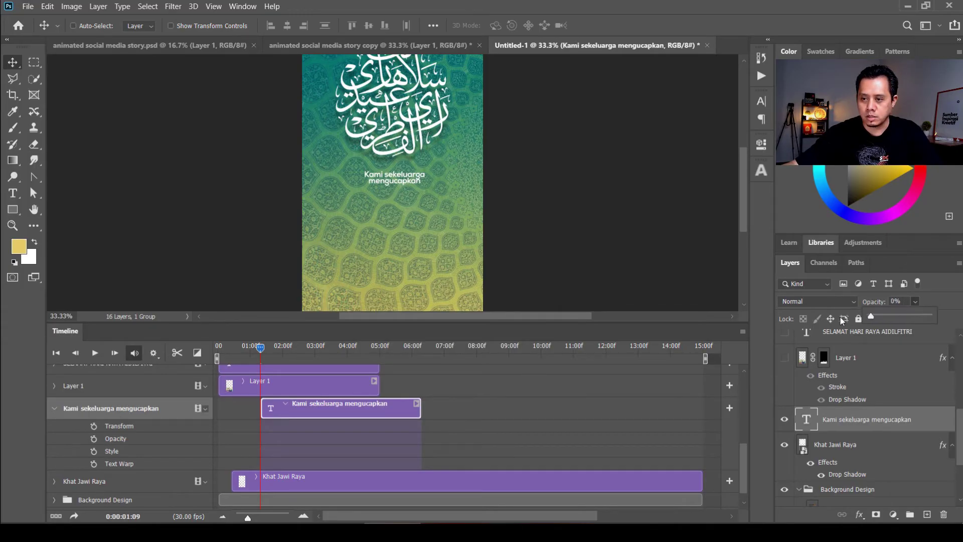
pyautogui.click(93, 437)
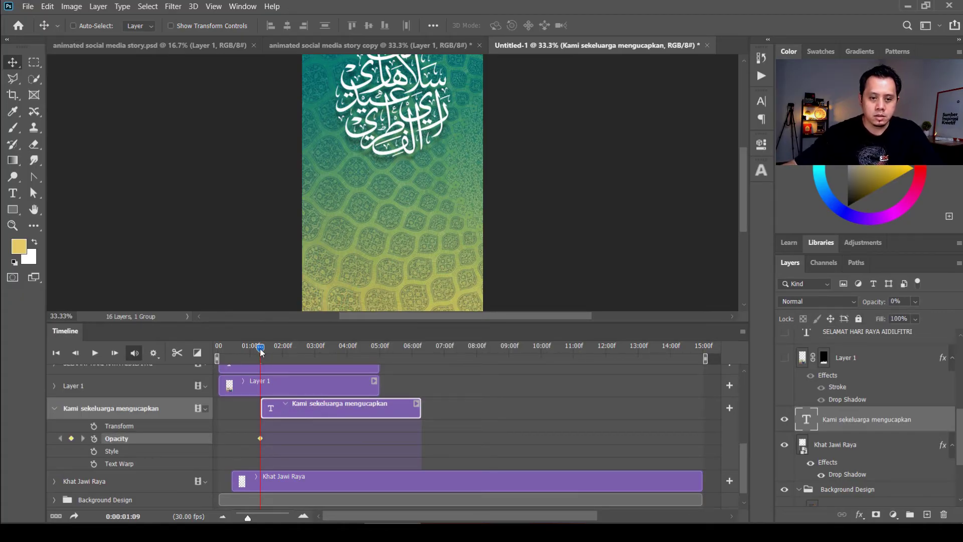
# Step: Around 01:24, set the text's opacity to 100% and preview the fade-in
pyautogui.press('space')
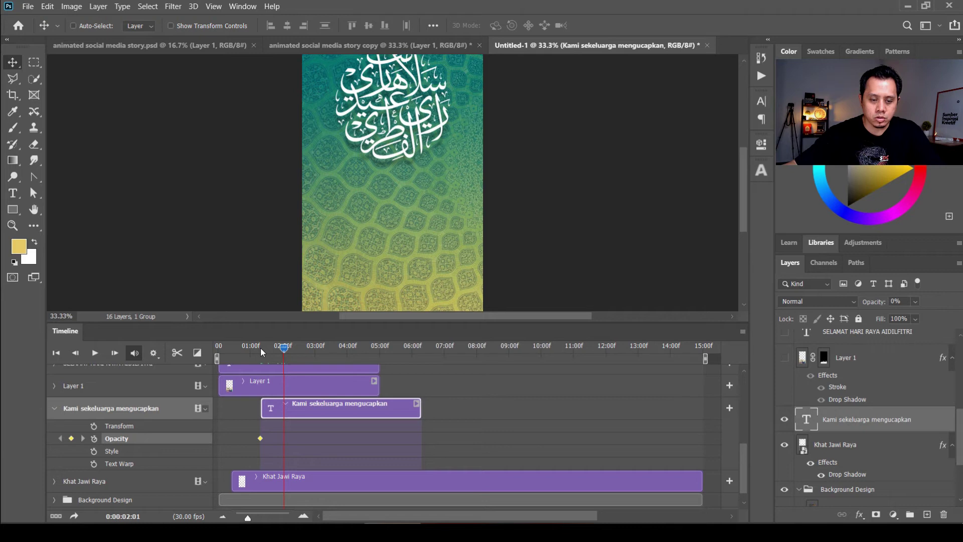
pyautogui.press('Left')
pyautogui.press('Left')
pyautogui.press('Left')
pyautogui.press('Left')
pyautogui.press('Left')
pyautogui.press('Left')
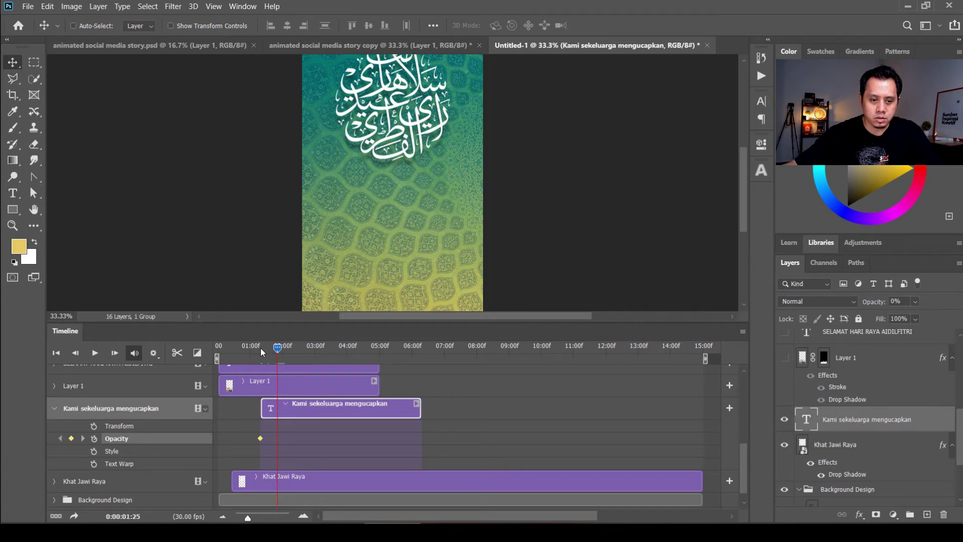
pyautogui.press('Left')
pyautogui.click(914, 301)
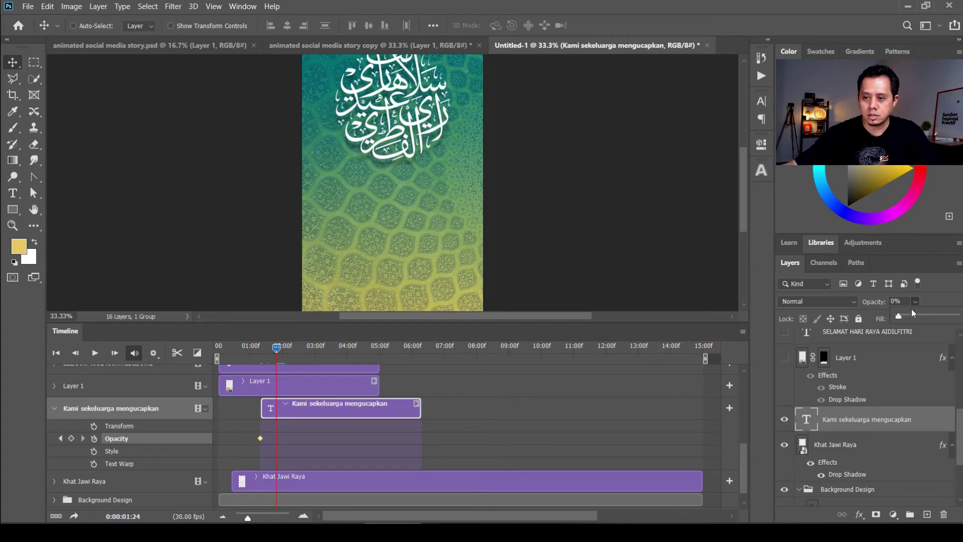
pyautogui.moveTo(904, 315); pyautogui.dragTo(956, 316)
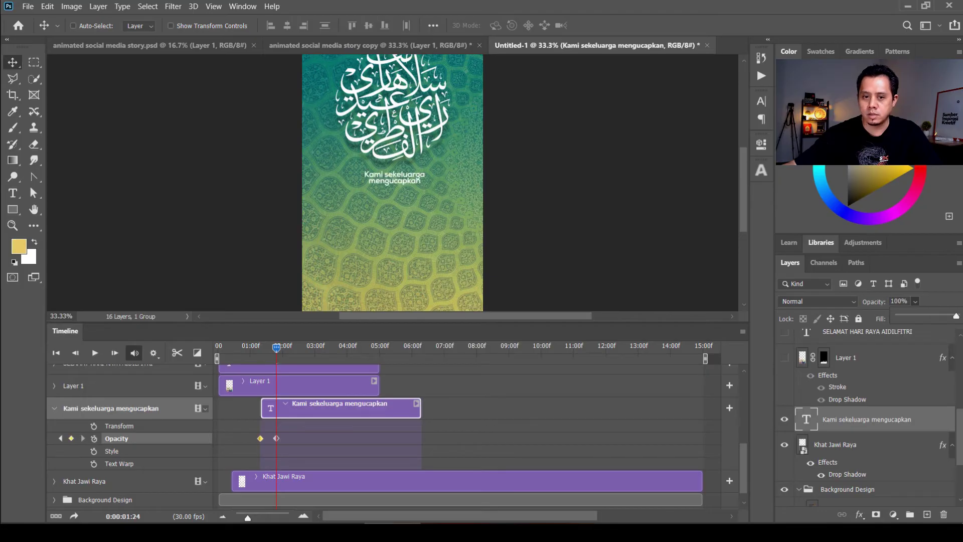
pyautogui.hotkey('shift', 'Left')
pyautogui.hotkey('shift', 'Left')
pyautogui.press('Left')
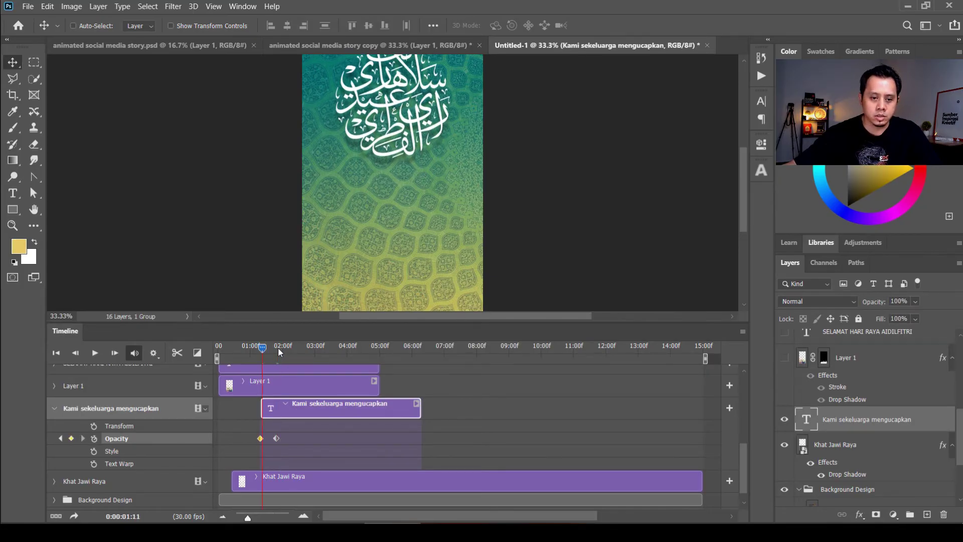
pyautogui.press('space')
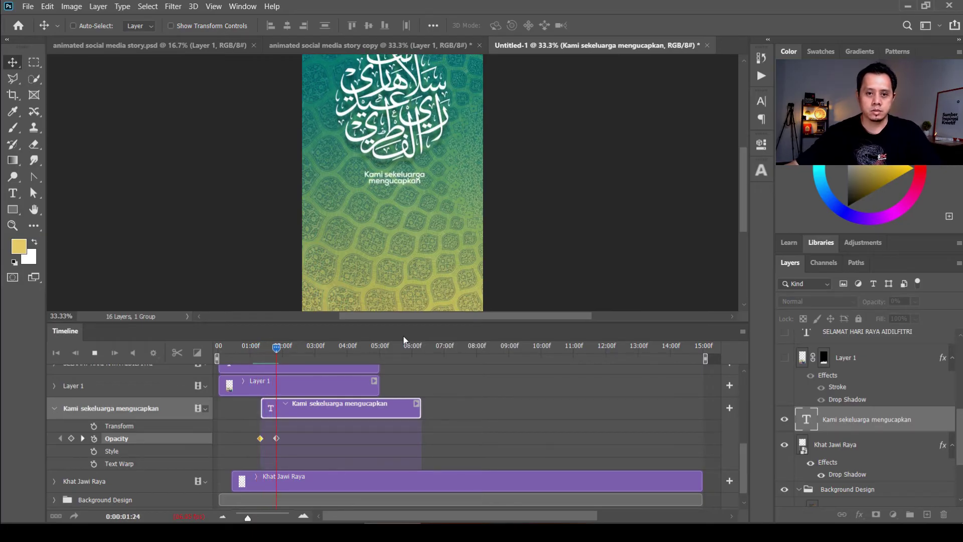
pyautogui.press('space')
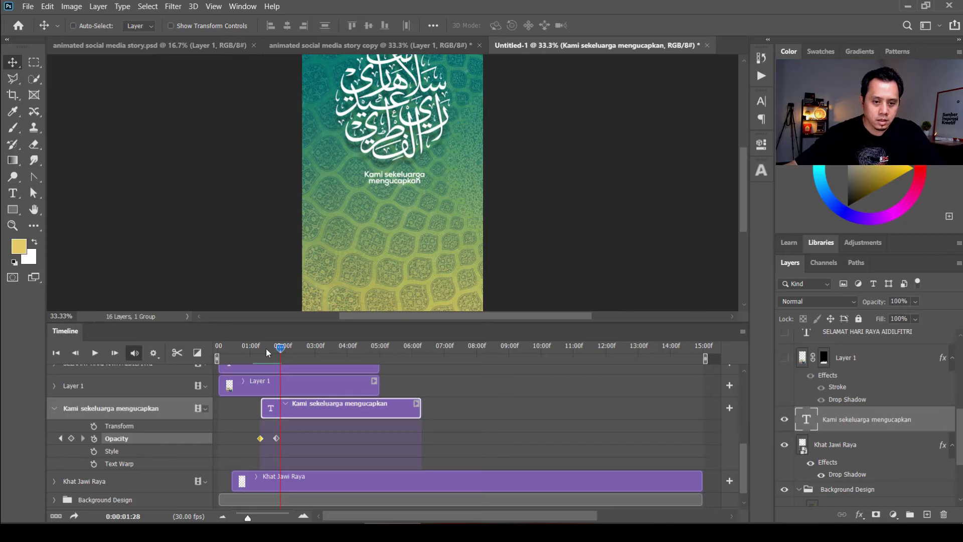
# Step: Revisit the opacity keyframes and set the first one back to 0%
pyautogui.click(77, 353)
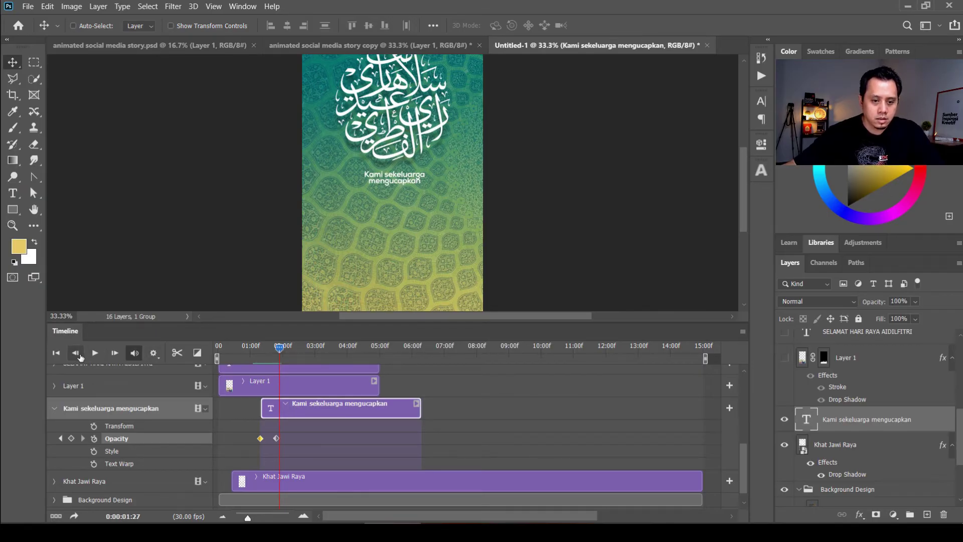
pyautogui.click(78, 354)
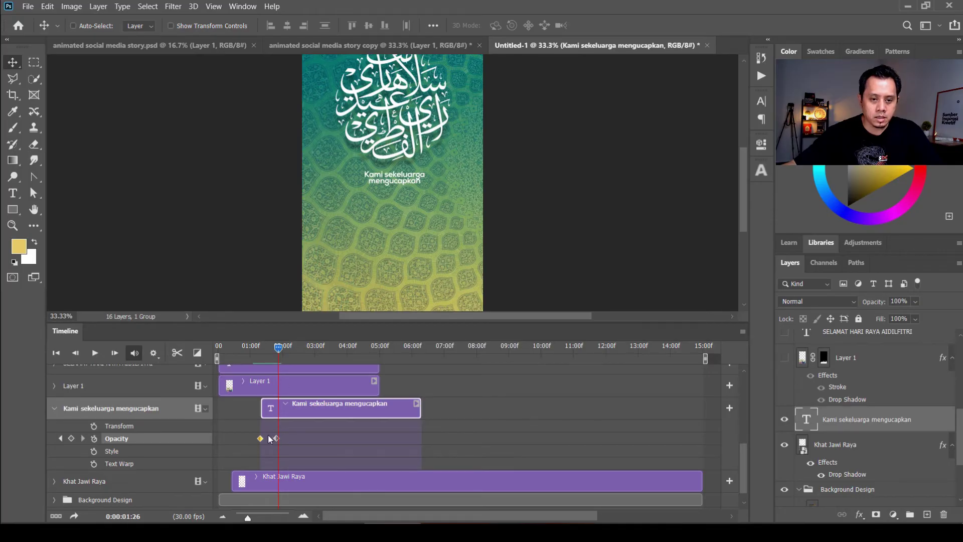
pyautogui.click(61, 438)
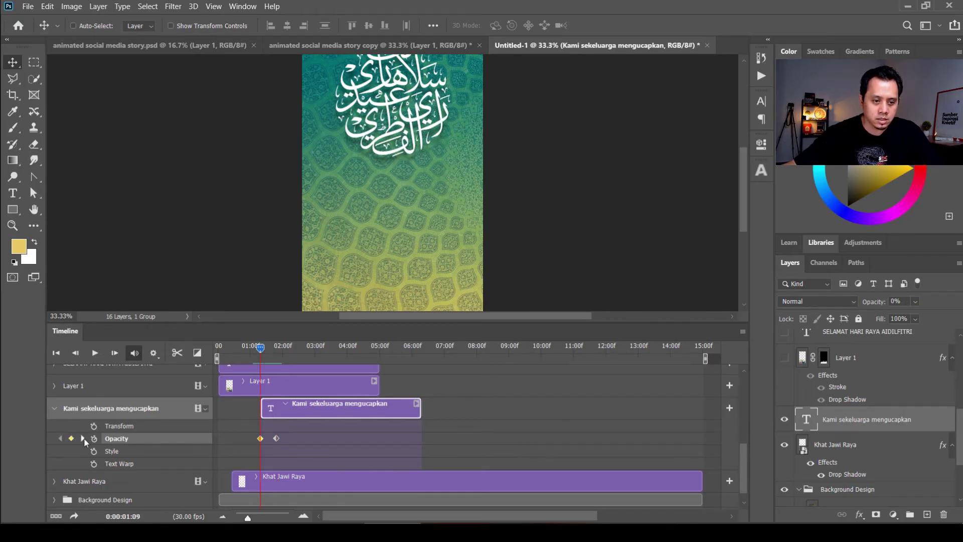
pyautogui.click(83, 437)
pyautogui.click(60, 438)
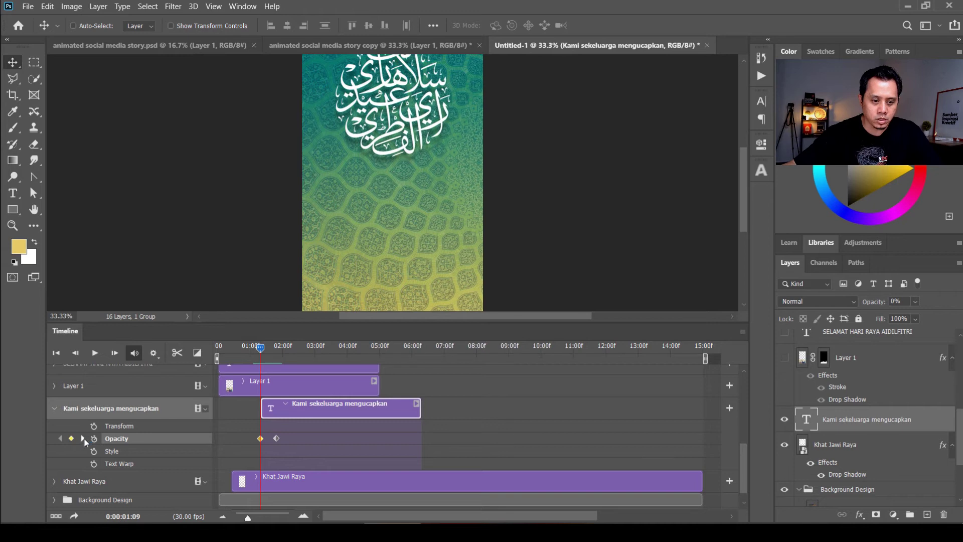
pyautogui.click(83, 438)
pyautogui.click(61, 438)
pyautogui.press('0')
pyautogui.press('0')
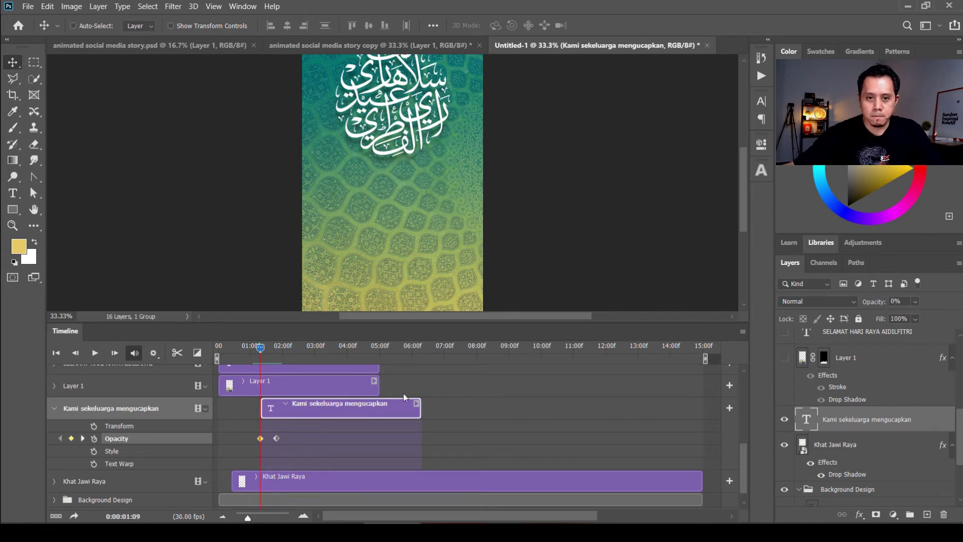
# Step: Extend the greeting text clip to about 14 seconds and delay Layer 1 to start at 1:19
pyautogui.moveTo(260, 347); pyautogui.dragTo(270, 346)
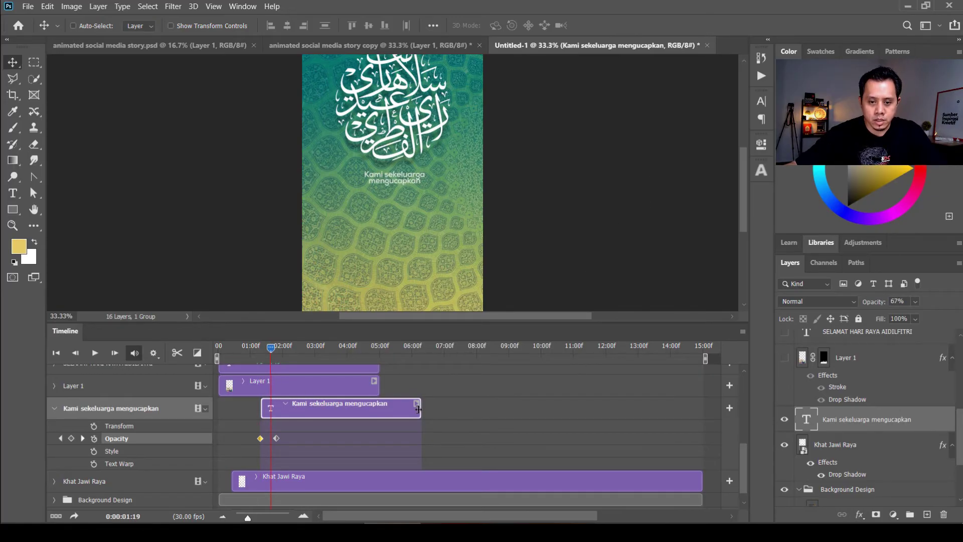
pyautogui.moveTo(418, 408); pyautogui.dragTo(695, 408)
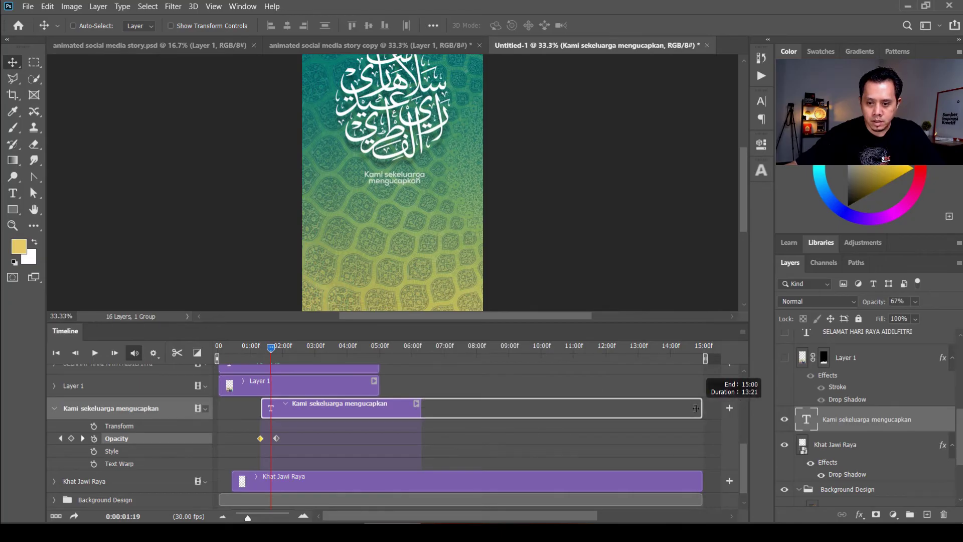
pyautogui.moveTo(695, 408); pyautogui.dragTo(680, 408)
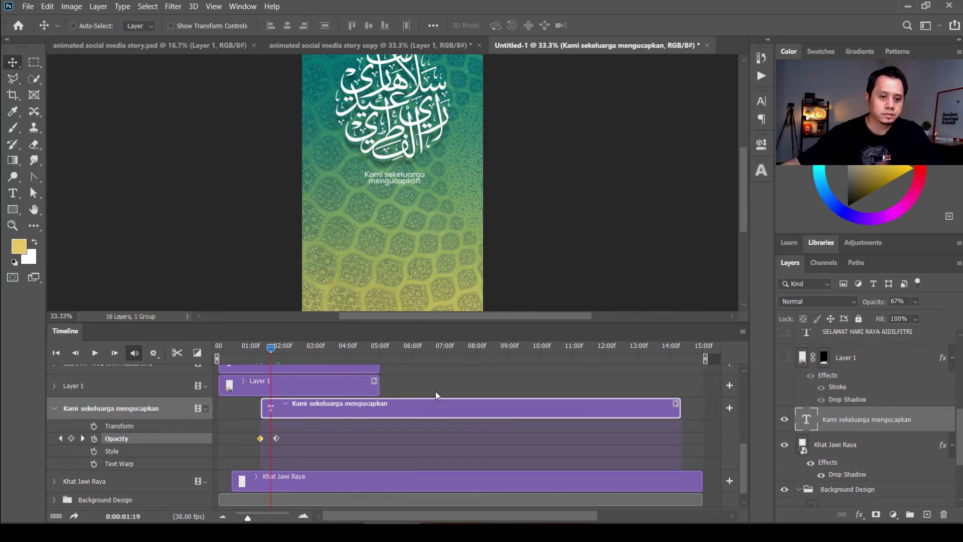
pyautogui.click(343, 386)
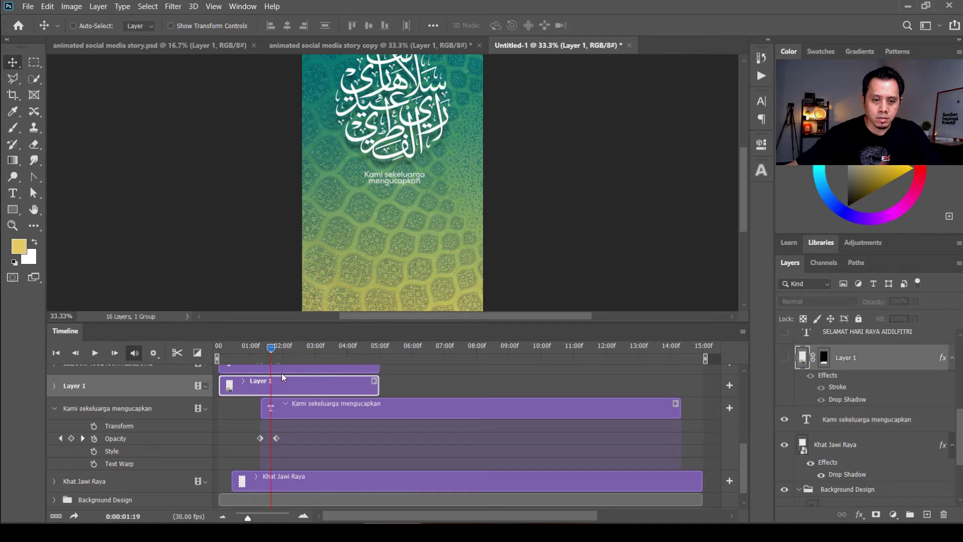
pyautogui.moveTo(284, 386); pyautogui.dragTo(343, 387)
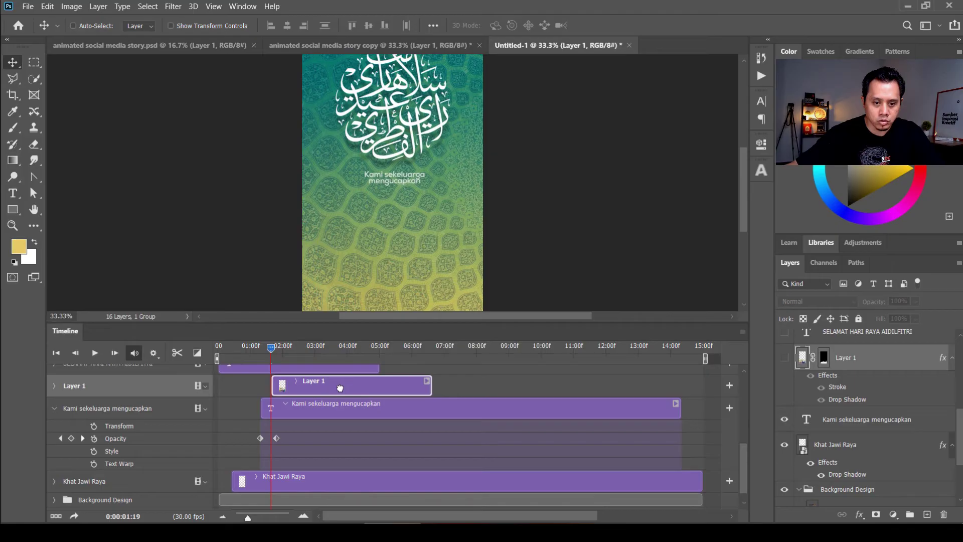
# Step: Expand Layer 1's properties and rename the layer to 'Foto Famili'
pyautogui.click(59, 407)
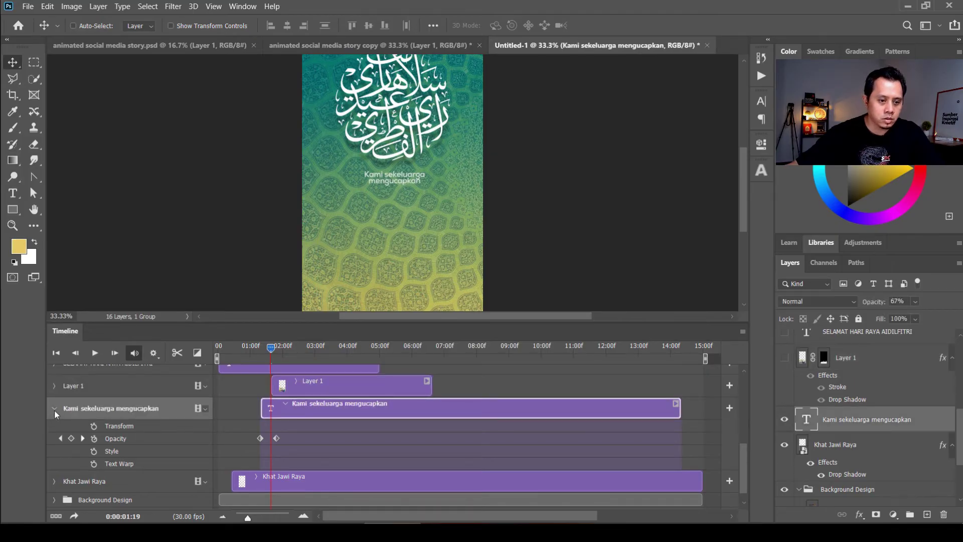
pyautogui.click(54, 409)
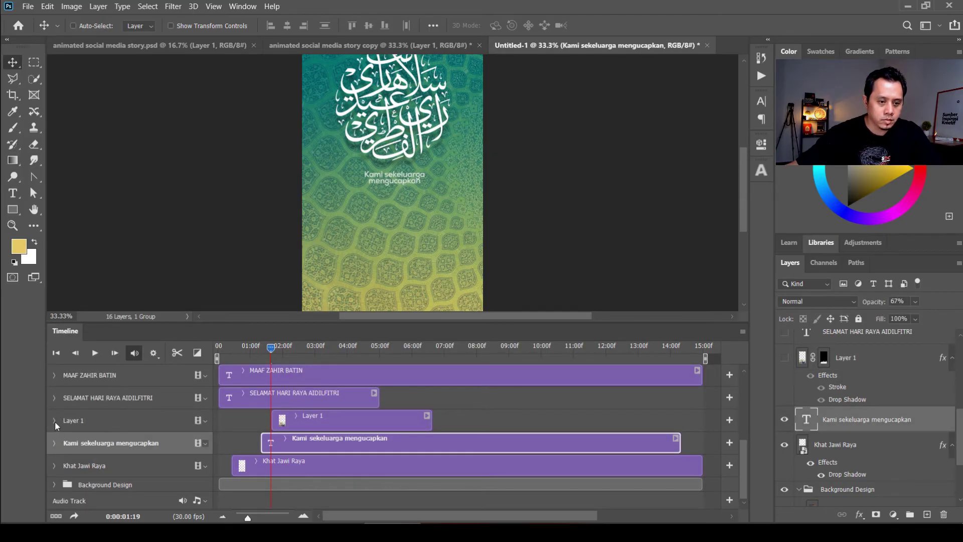
pyautogui.click(54, 420)
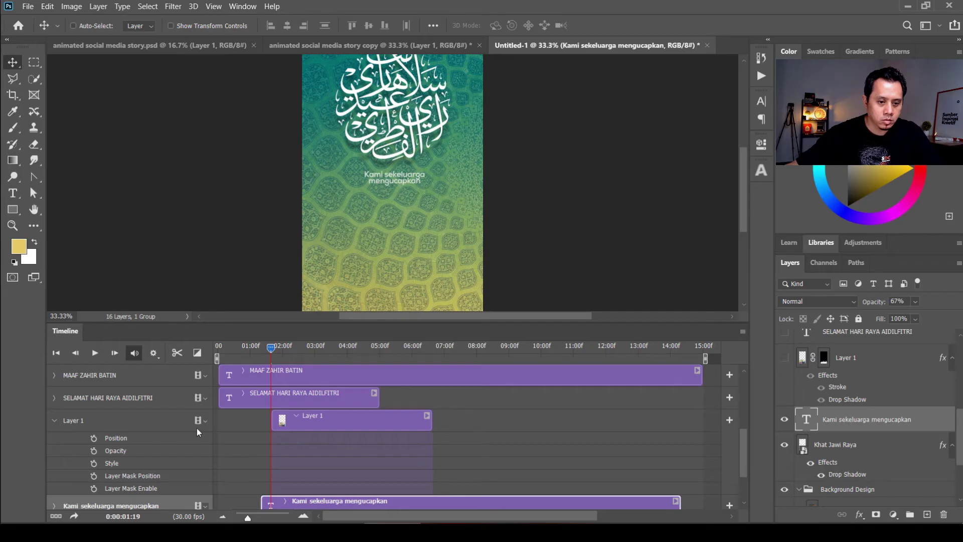
pyautogui.click(78, 420)
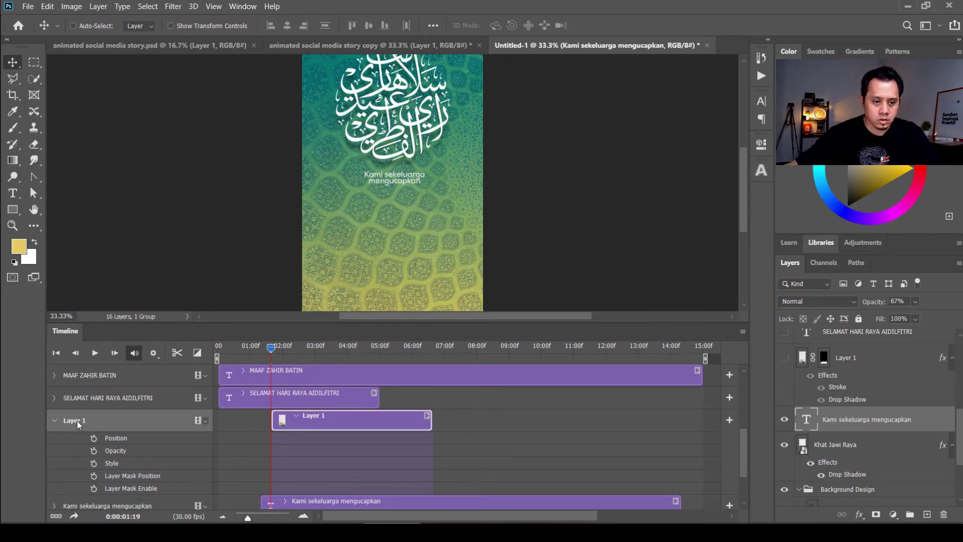
pyautogui.doubleClick(849, 359)
pyautogui.write('Foto')
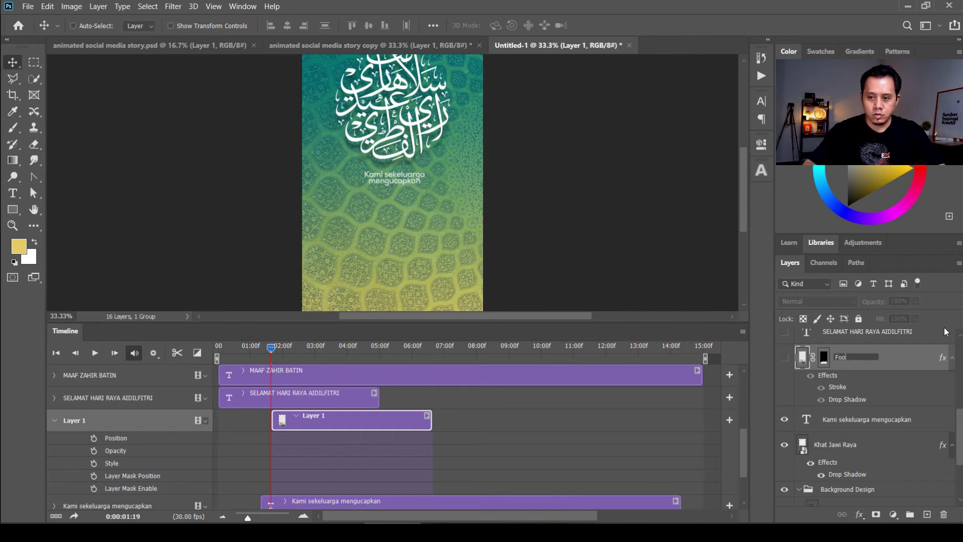
pyautogui.write(' Fa')
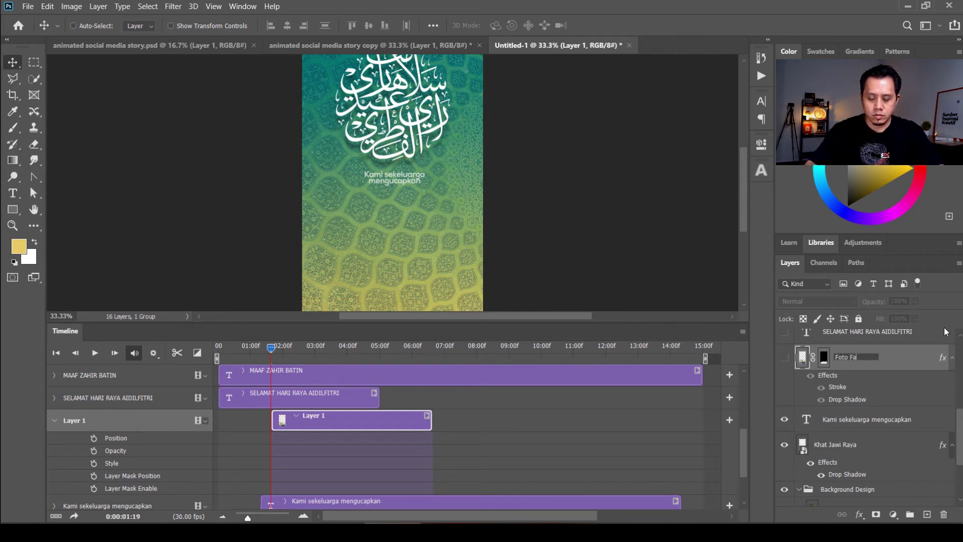
pyautogui.write('mil')
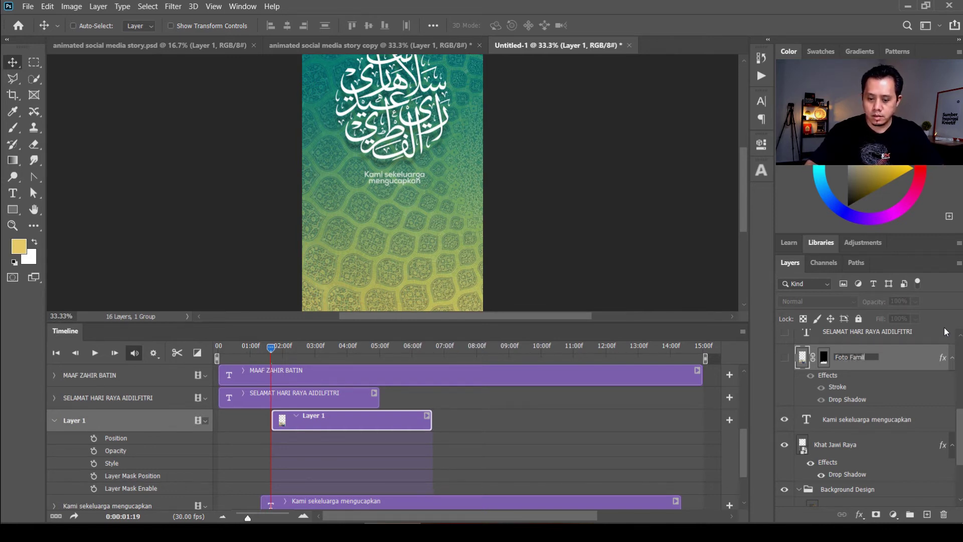
pyautogui.write('i')
pyautogui.press('Return')
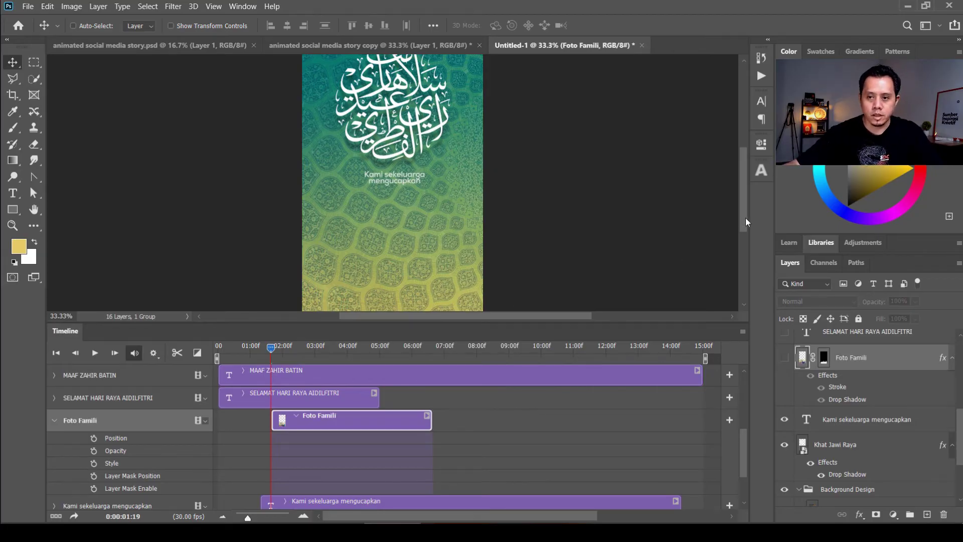
pyautogui.scroll(-3, 739, 239)
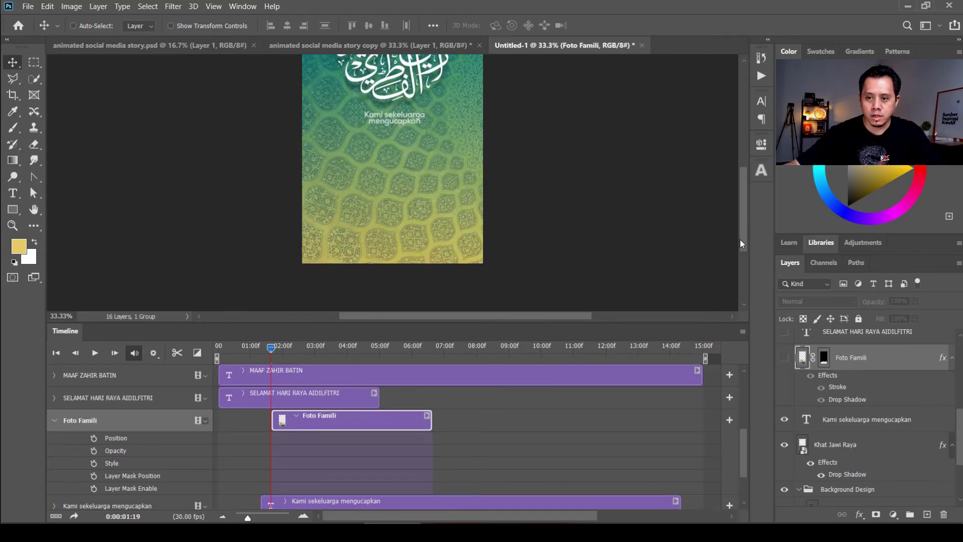
# Step: Show the family photo and add Position and Opacity keyframes at 2:08
pyautogui.click(784, 357)
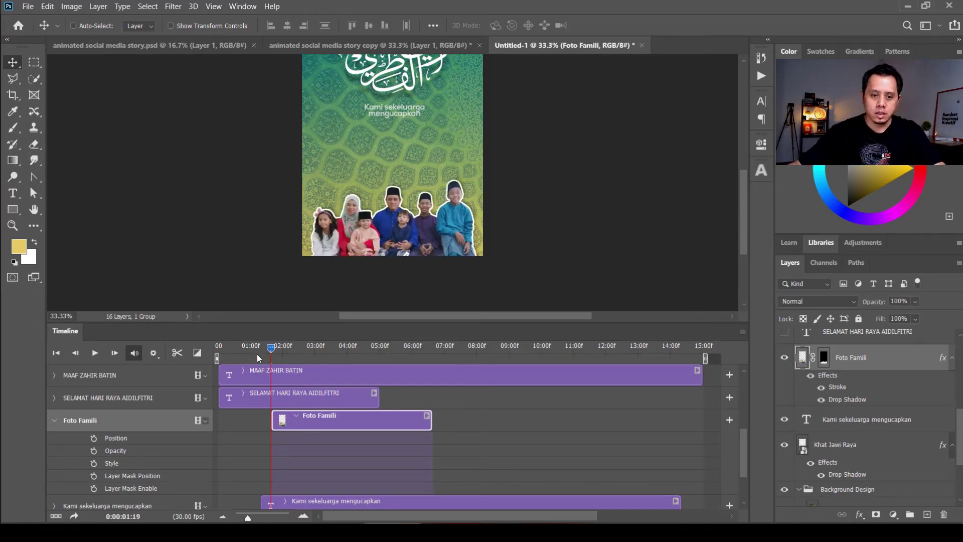
pyautogui.moveTo(271, 347); pyautogui.dragTo(275, 348)
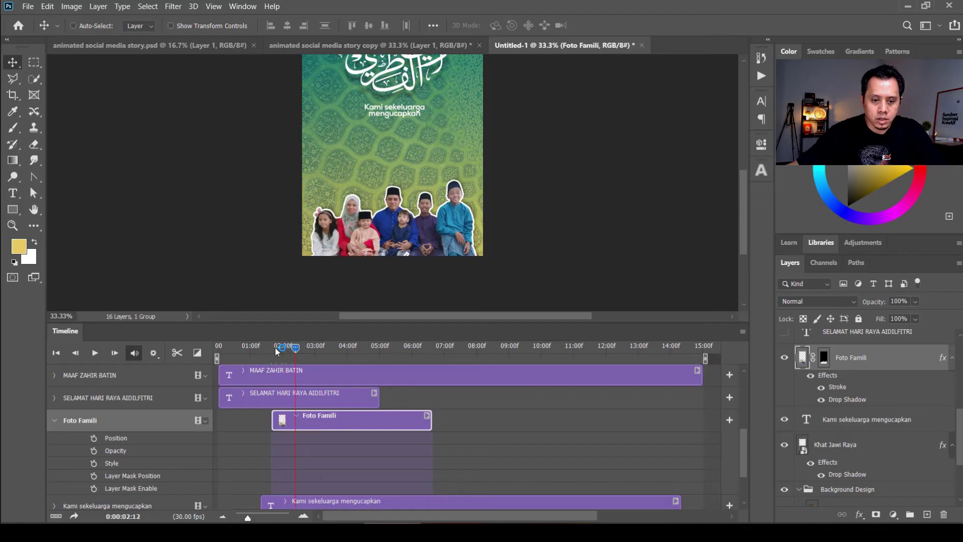
pyautogui.press('Left')
pyautogui.press('Left')
pyautogui.press('Left')
pyautogui.click(275, 347)
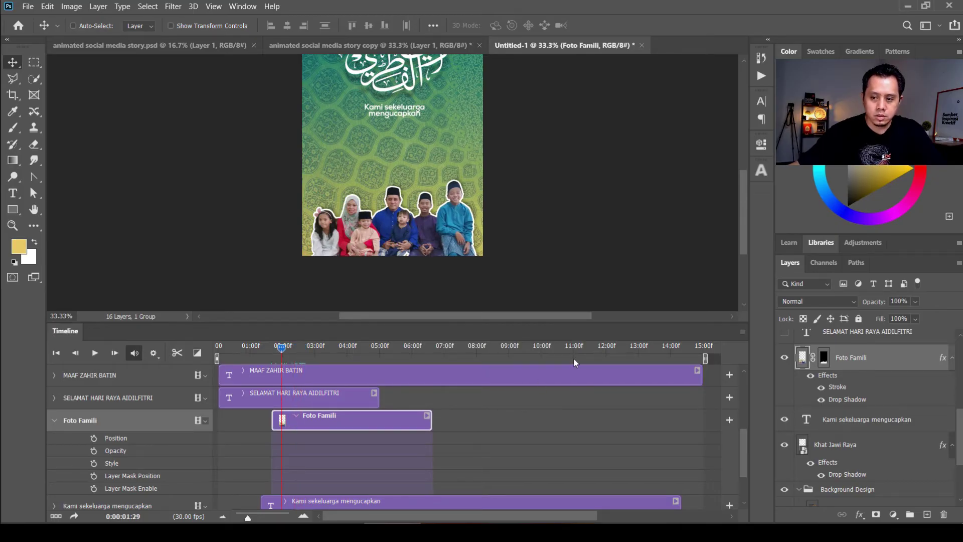
pyautogui.click(289, 352)
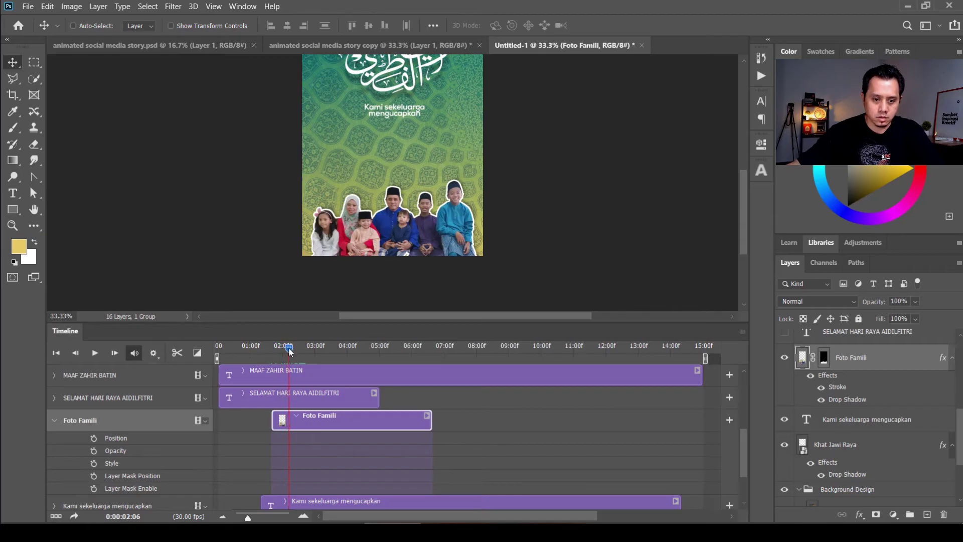
pyautogui.click(291, 346)
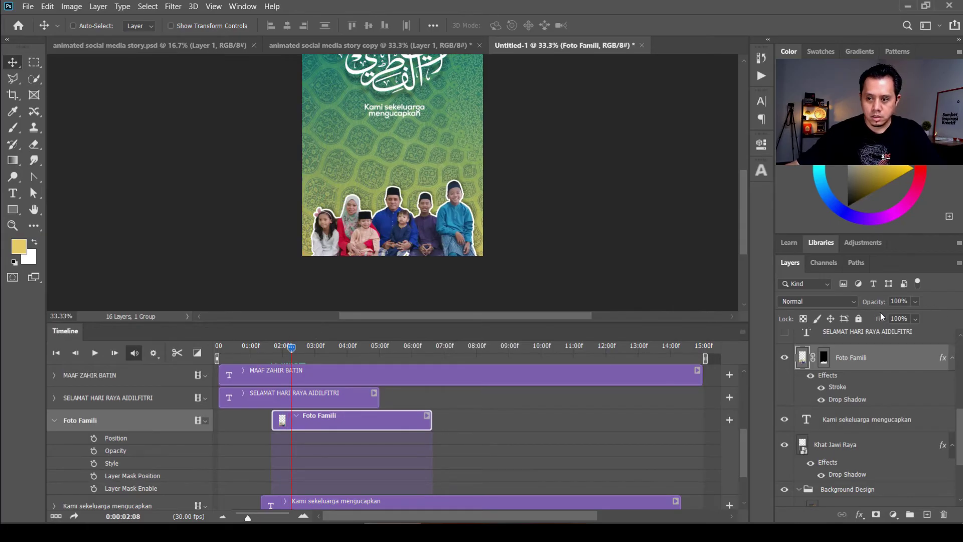
pyautogui.click(94, 438)
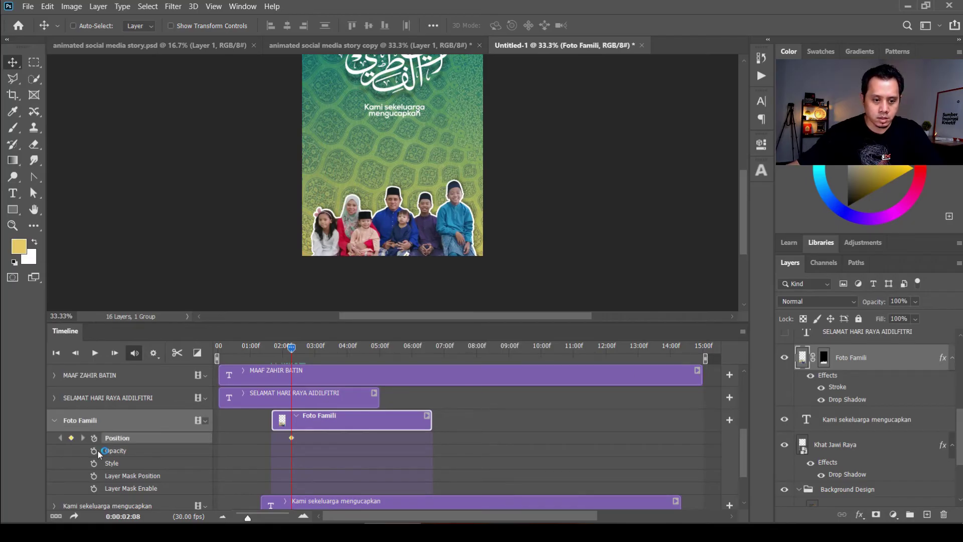
pyautogui.click(97, 450)
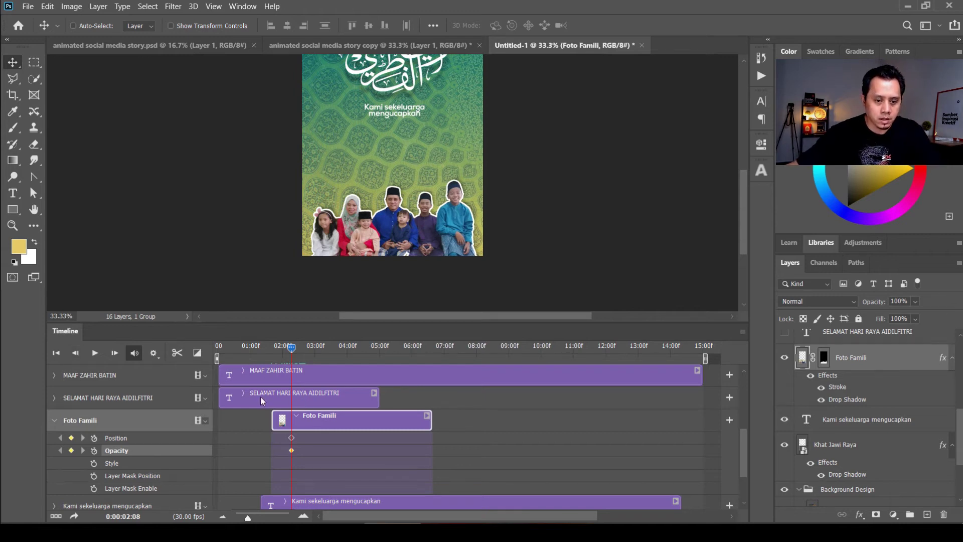
# Step: Try a 100% opacity and lowered-position animation on the photo, preview it, then undo it
pyautogui.moveTo(291, 347); pyautogui.dragTo(271, 357)
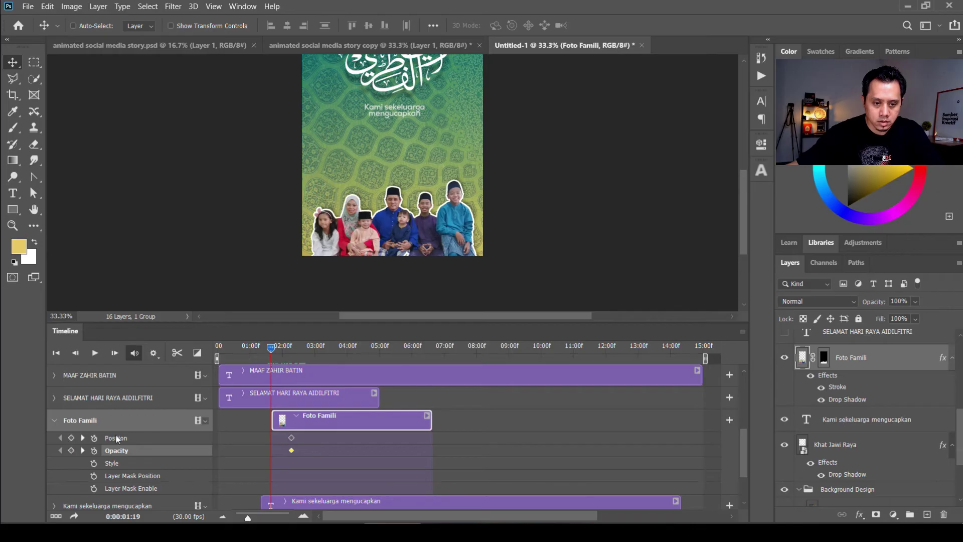
pyautogui.click(134, 437)
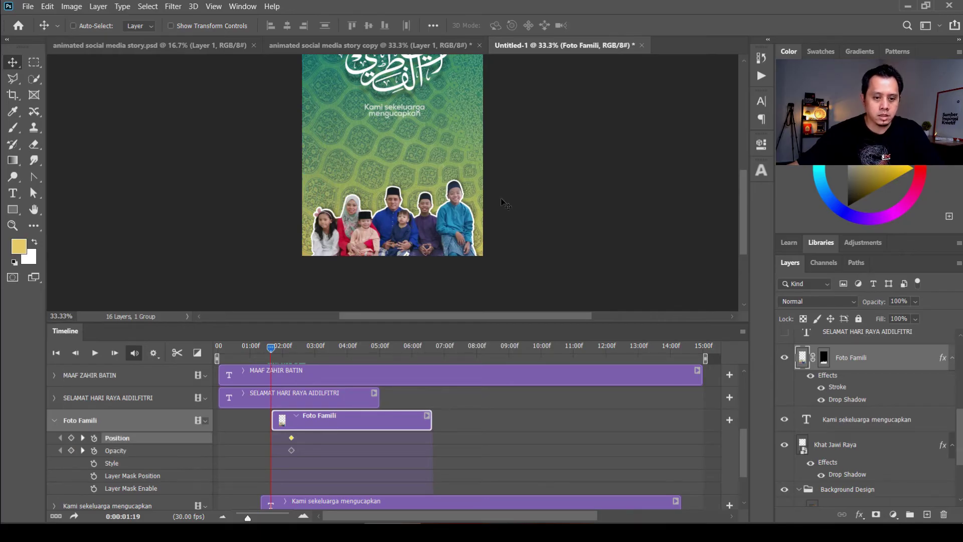
pyautogui.click(914, 301)
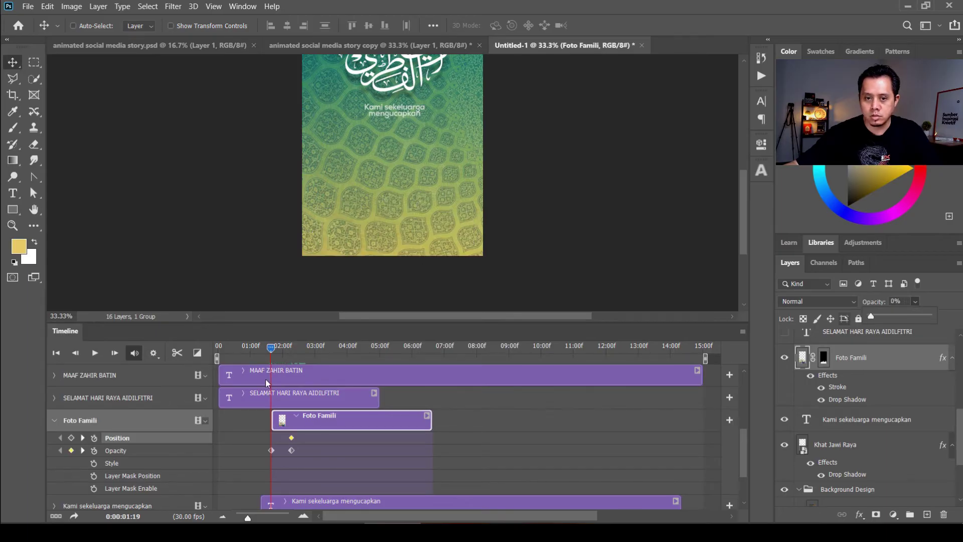
pyautogui.moveTo(874, 317); pyautogui.dragTo(952, 321)
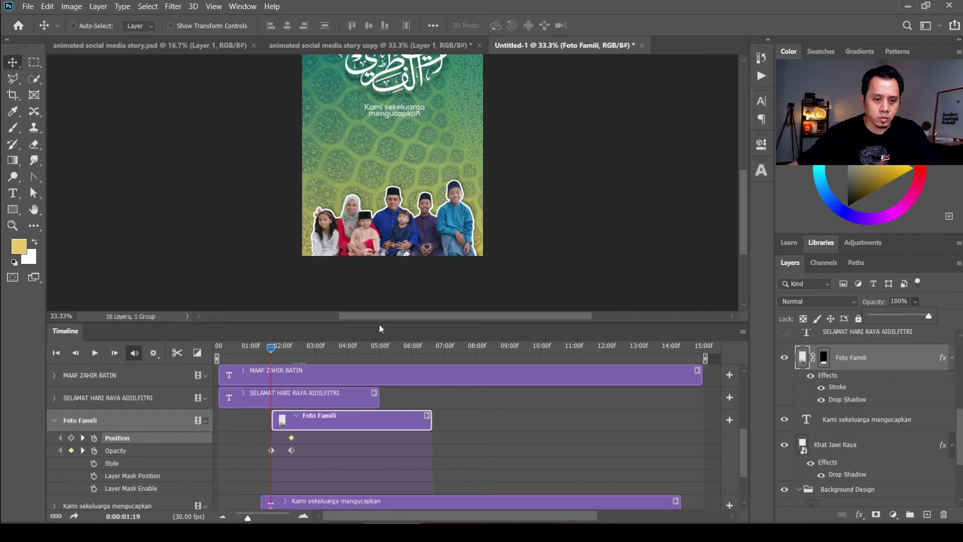
pyautogui.moveTo(415, 228)
pyautogui.mouseDown()
pyautogui.moveTo(389, 290)
pyautogui.moveTo(392, 202)
pyautogui.mouseUp()
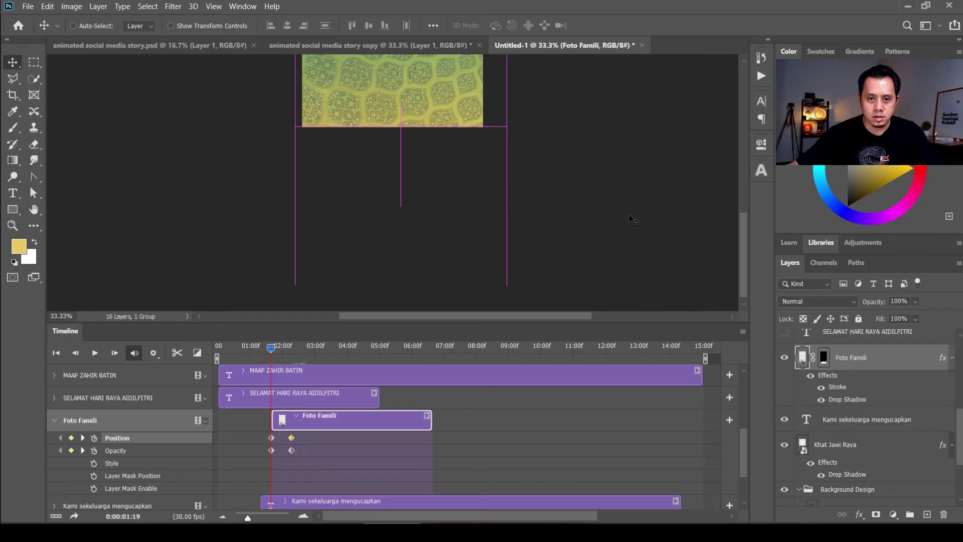
pyautogui.click(94, 354)
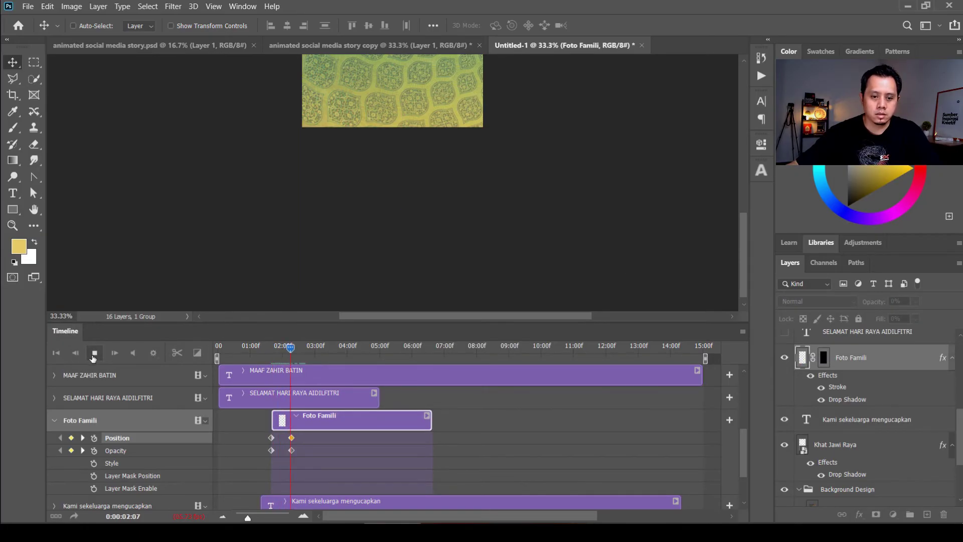
pyautogui.press('space')
pyautogui.scroll(1, 269, 469)
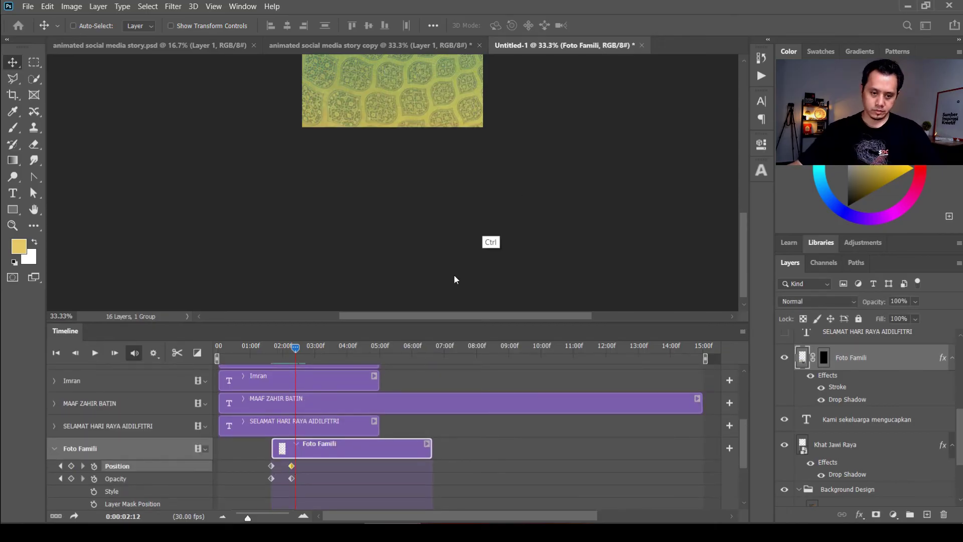
pyautogui.hotkey('ctrl', 'z')
pyautogui.hotkey('ctrl', 'z')
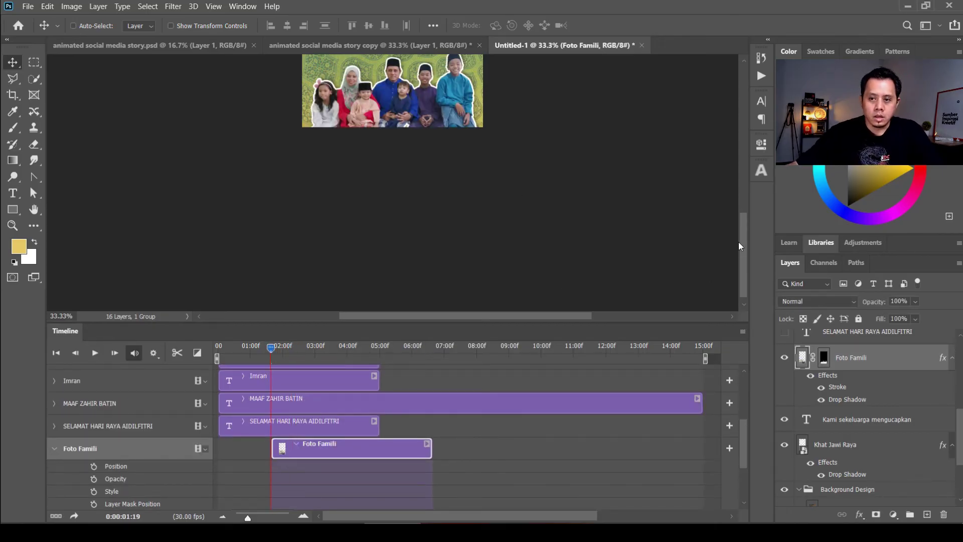
# Step: Show rulers and place a horizontal guide at the photo's top edge
pyautogui.moveTo(740, 241); pyautogui.dragTo(739, 199)
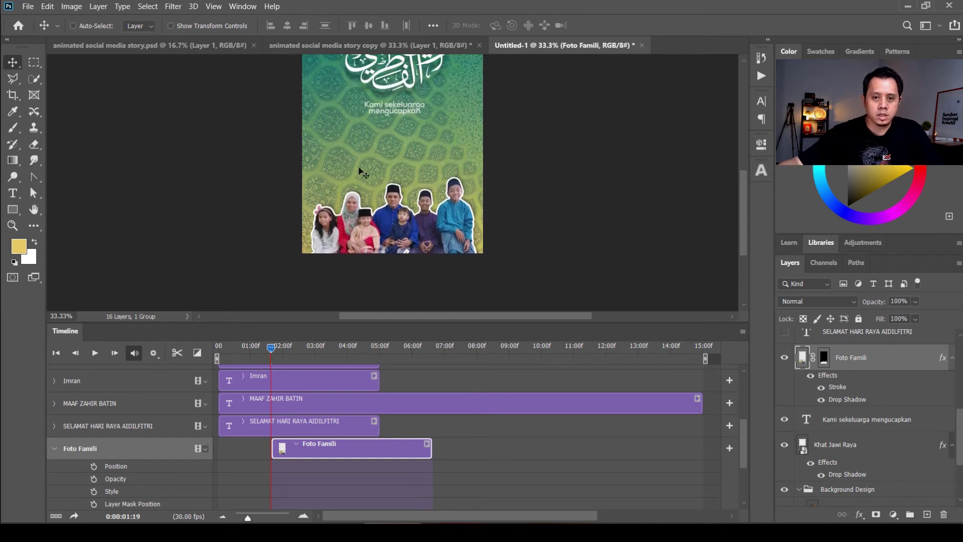
pyautogui.hotkey('ctrl', 'r')
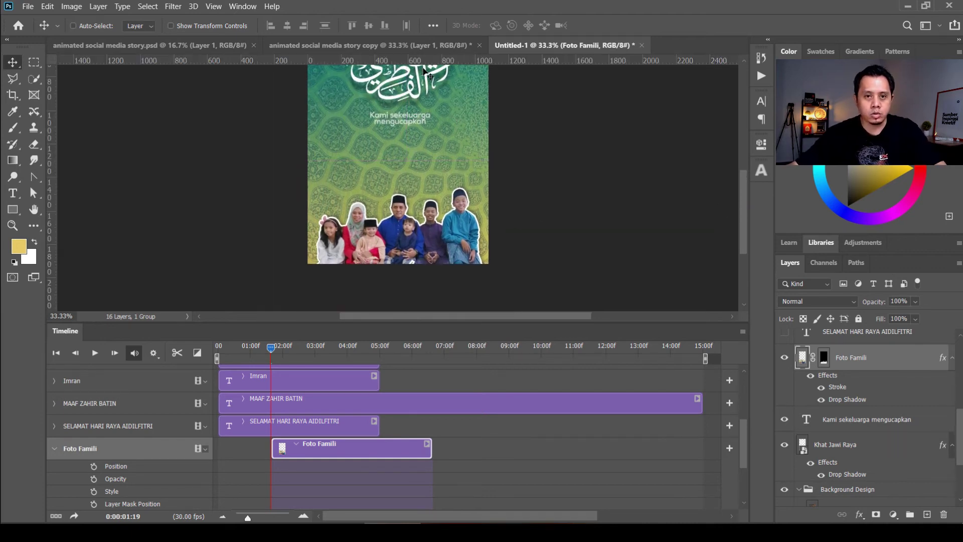
pyautogui.moveTo(478, 63); pyautogui.dragTo(469, 188)
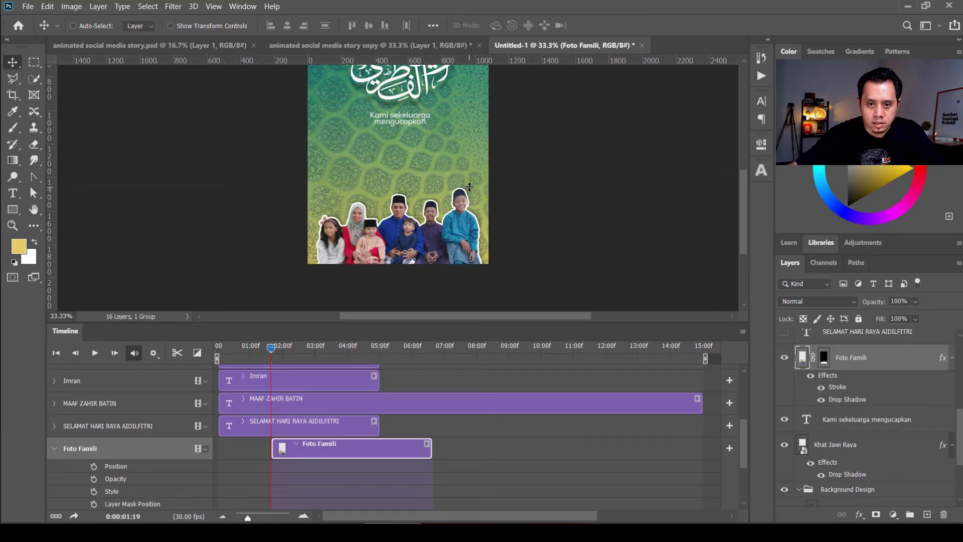
pyautogui.moveTo(469, 187); pyautogui.dragTo(469, 186)
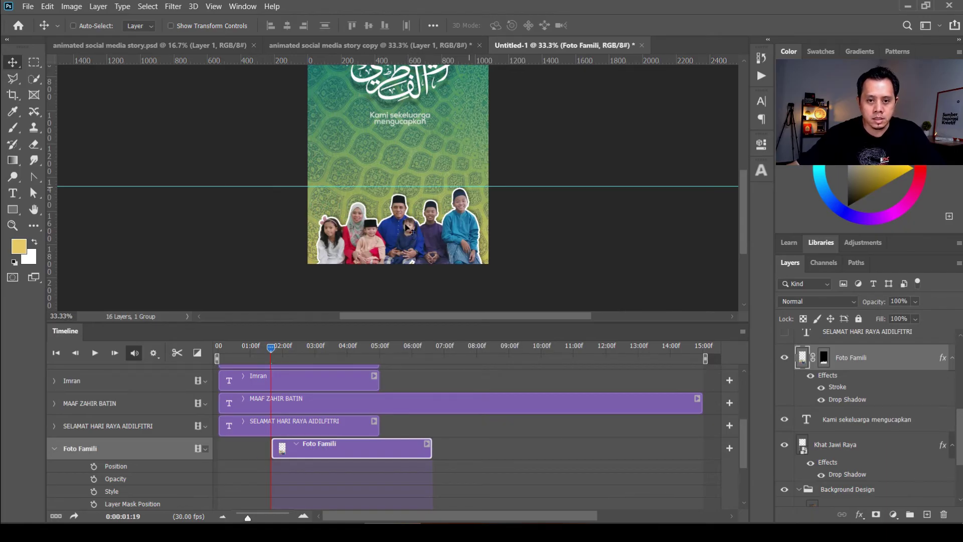
# Step: Move the family photo straight down below the poster, out of view at 01:19
pyautogui.moveTo(406, 231)
pyautogui.mouseDown()
pyautogui.moveTo(396, 284)
pyautogui.moveTo(408, 271)
pyautogui.moveTo(400, 239)
pyautogui.moveTo(399, 249)
pyautogui.mouseUp()
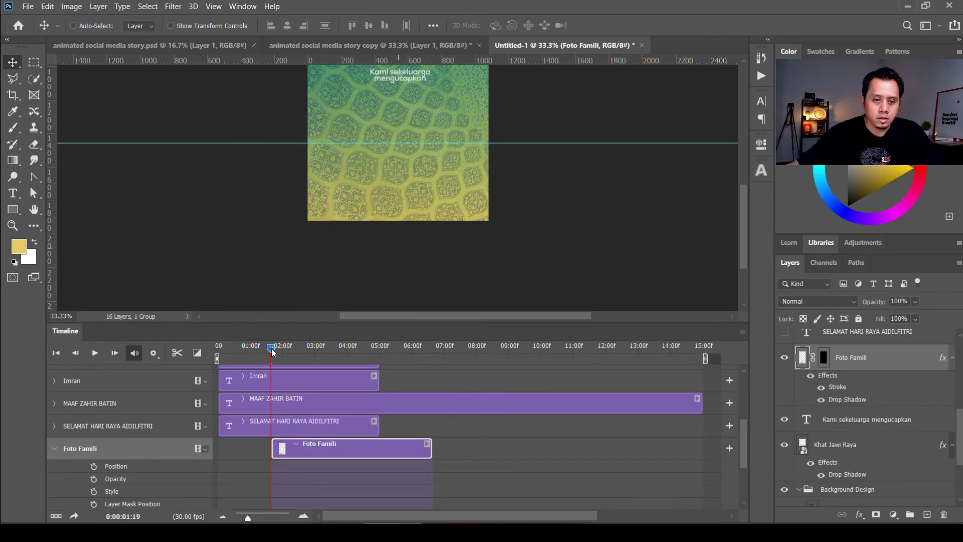
pyautogui.press('space')
pyautogui.press('Left')
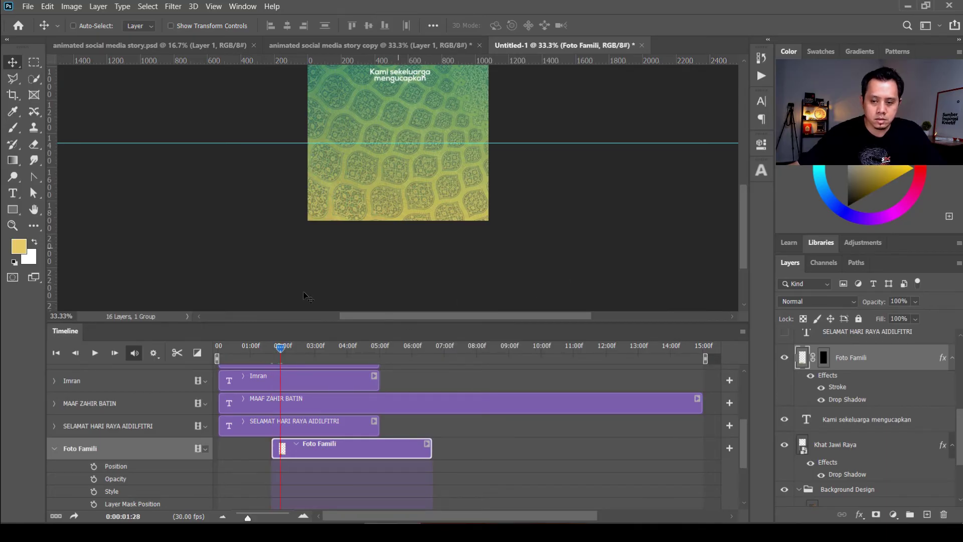
pyautogui.press('ctrl')
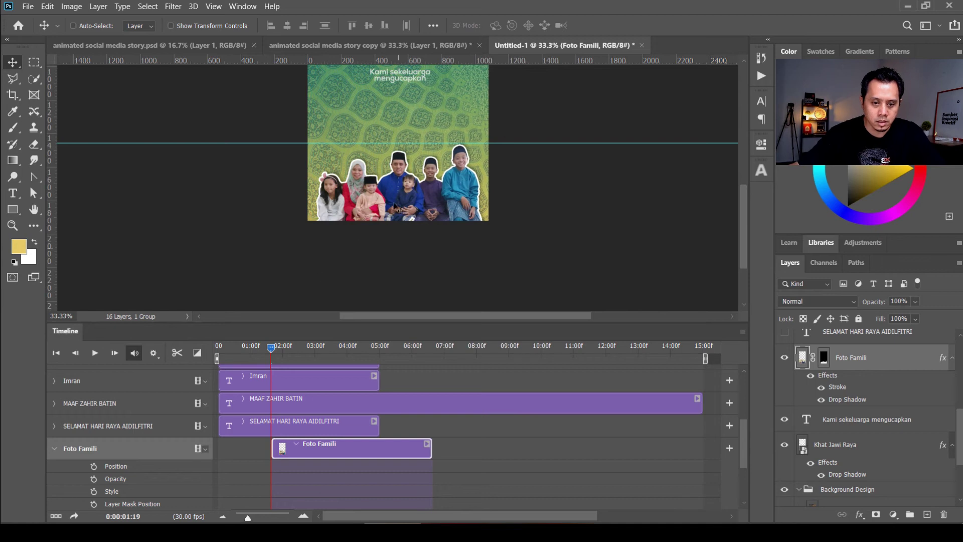
pyautogui.moveTo(422, 186); pyautogui.dragTo(407, 256)
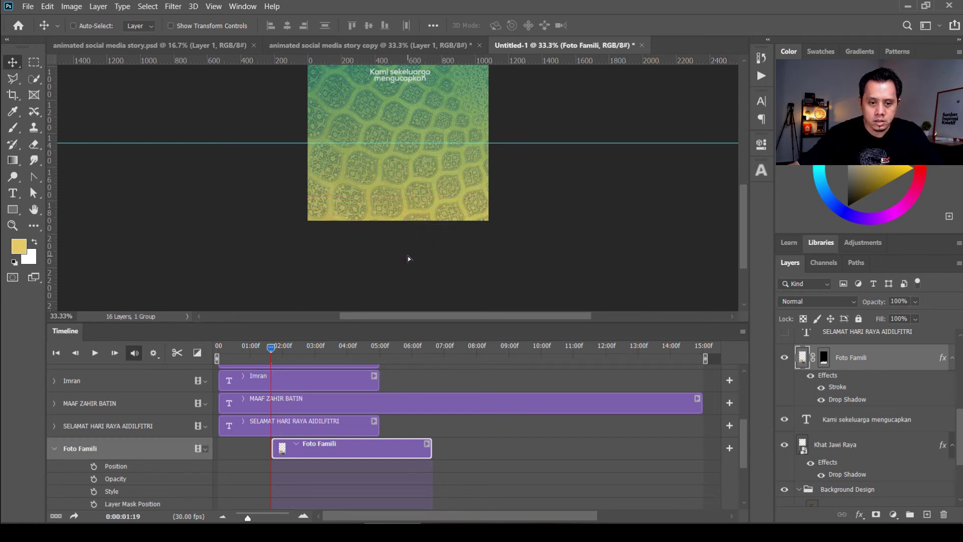
# Step: Record Foto Famili's off-canvas Position plus Layer Mask Position and Enable keyframes at 1:19
pyautogui.click(93, 466)
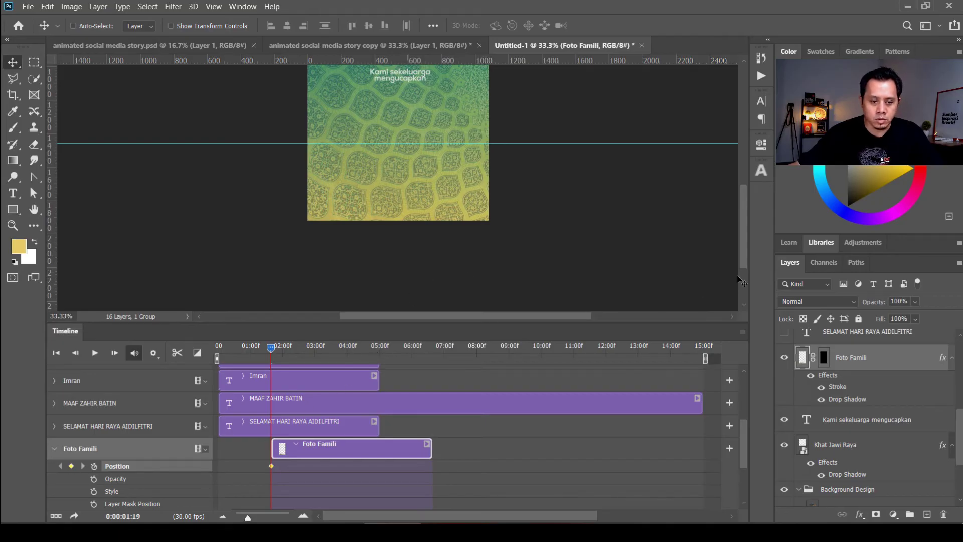
pyautogui.moveTo(744, 257); pyautogui.dragTo(741, 276)
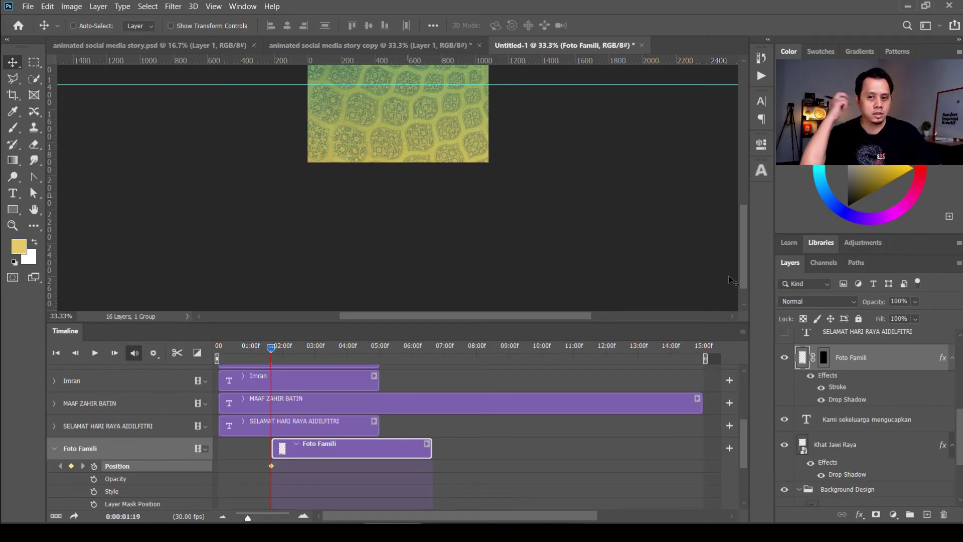
pyautogui.moveTo(746, 269); pyautogui.dragTo(744, 289)
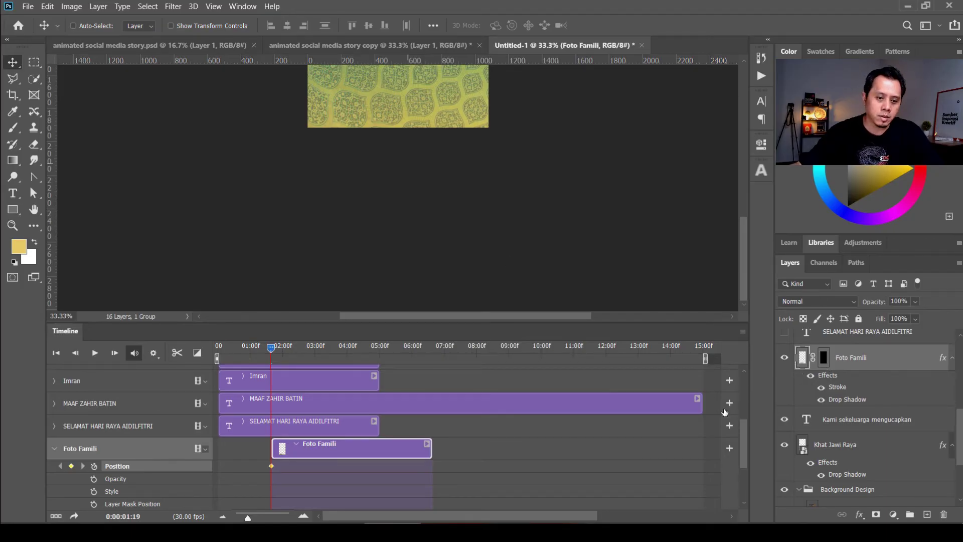
pyautogui.moveTo(742, 442); pyautogui.dragTo(747, 452)
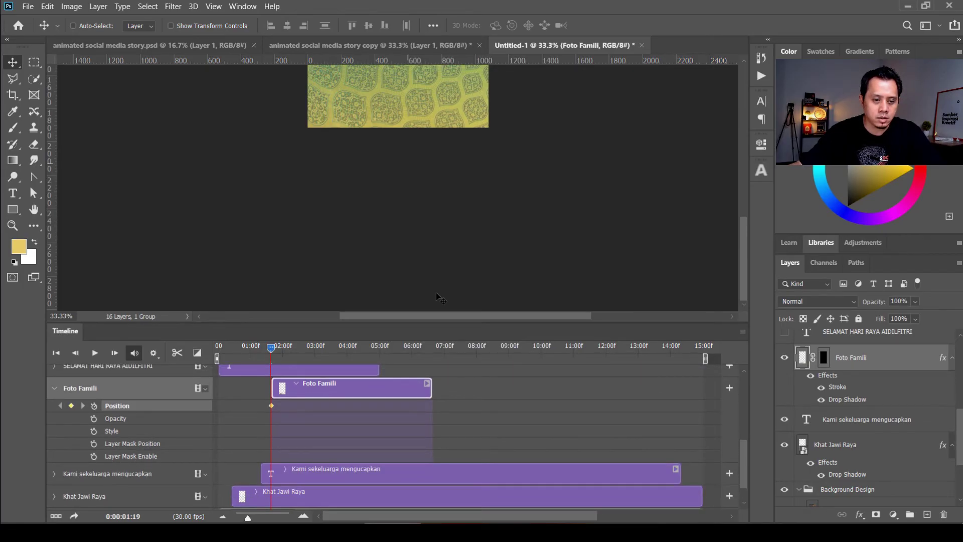
pyautogui.click(94, 443)
pyautogui.click(95, 455)
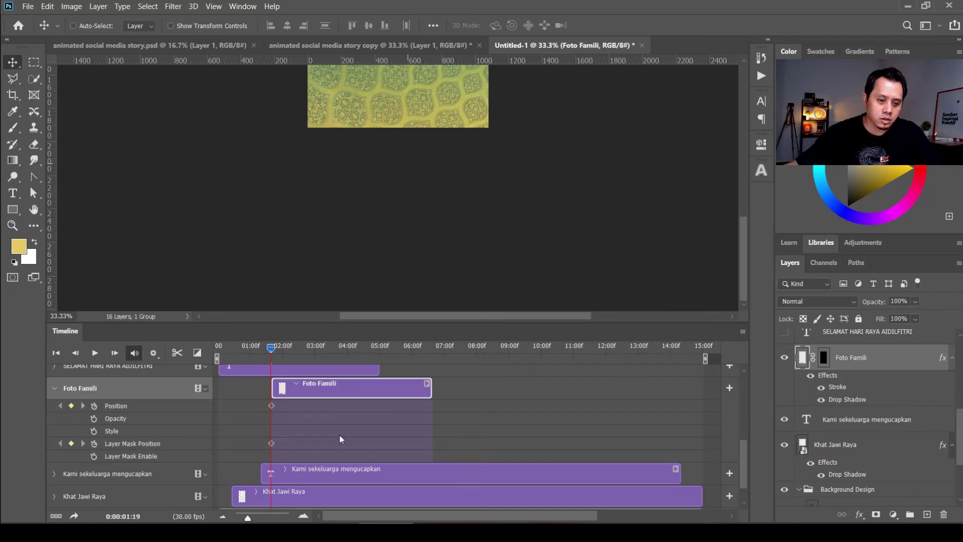
pyautogui.click(94, 456)
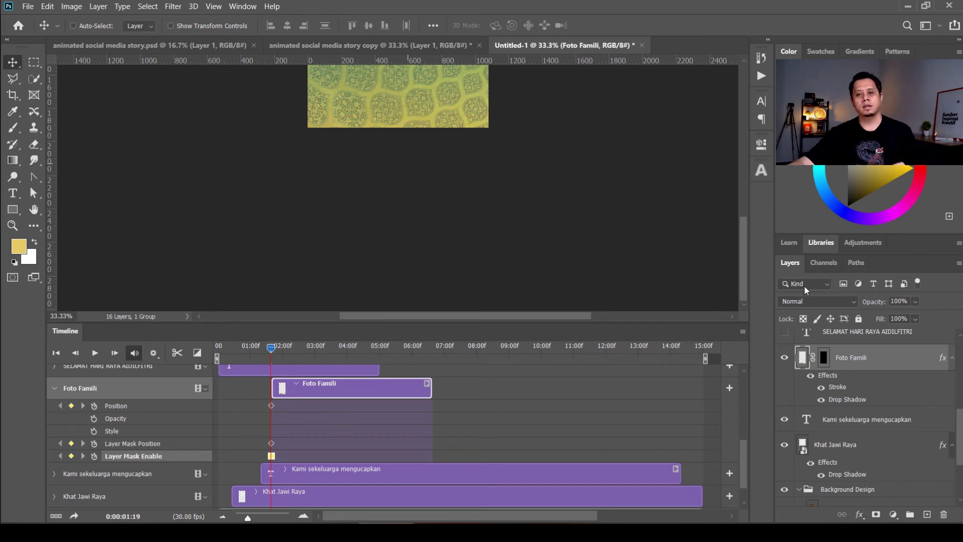
pyautogui.moveTo(742, 263)
pyautogui.mouseDown()
pyautogui.moveTo(750, 225)
pyautogui.moveTo(758, 235)
pyautogui.mouseUp()
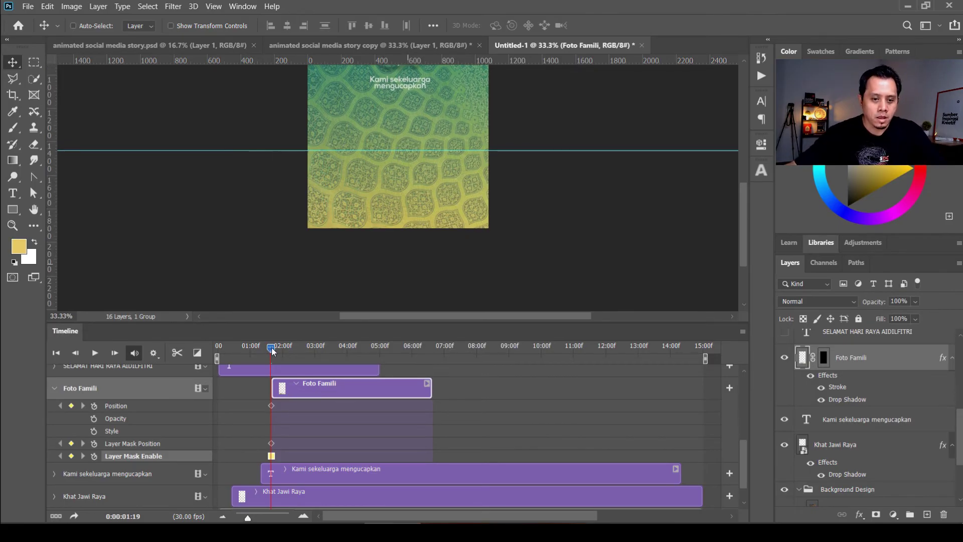
# Step: At 1:28, move the Foto Famili photo up into place at the canvas bottom
pyautogui.hotkey('shift', 'Right')
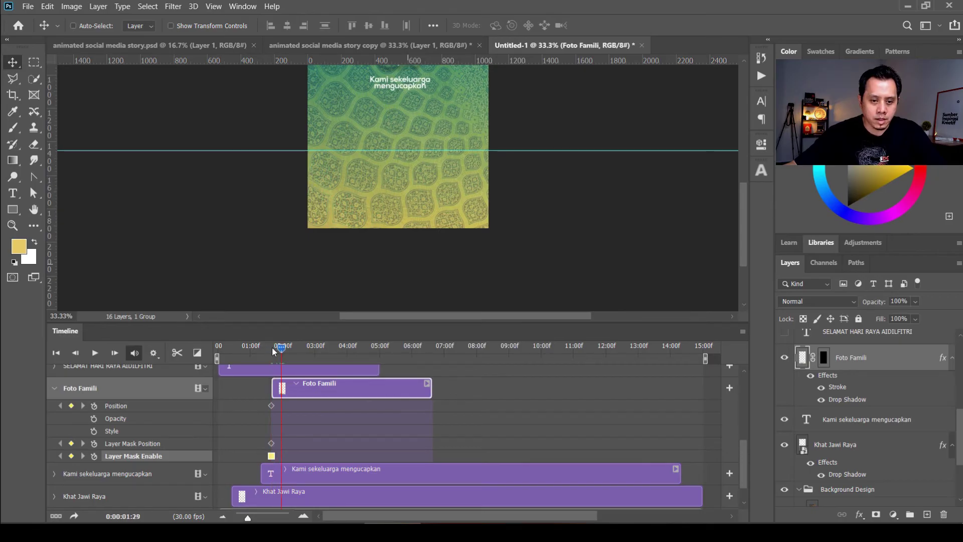
pyautogui.press('Left')
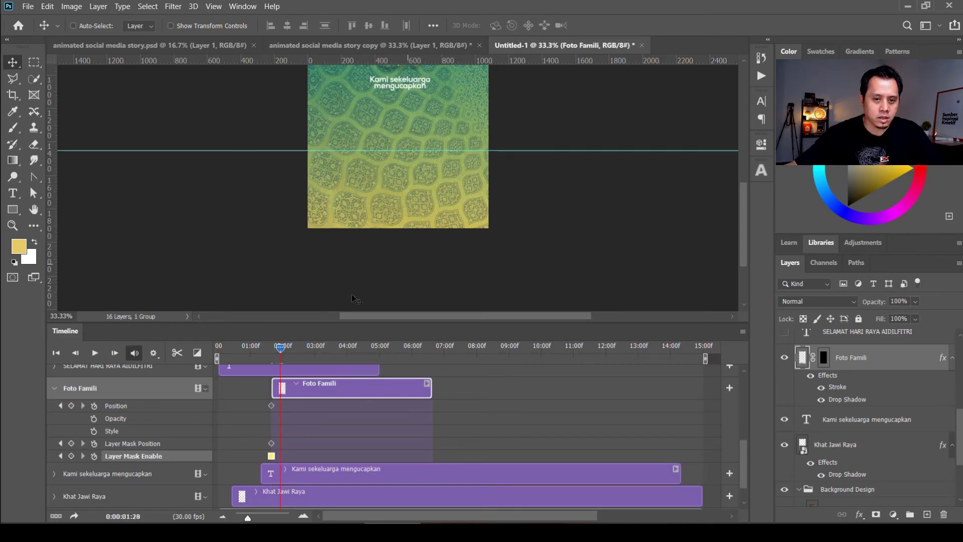
pyautogui.moveTo(393, 267); pyautogui.dragTo(416, 202)
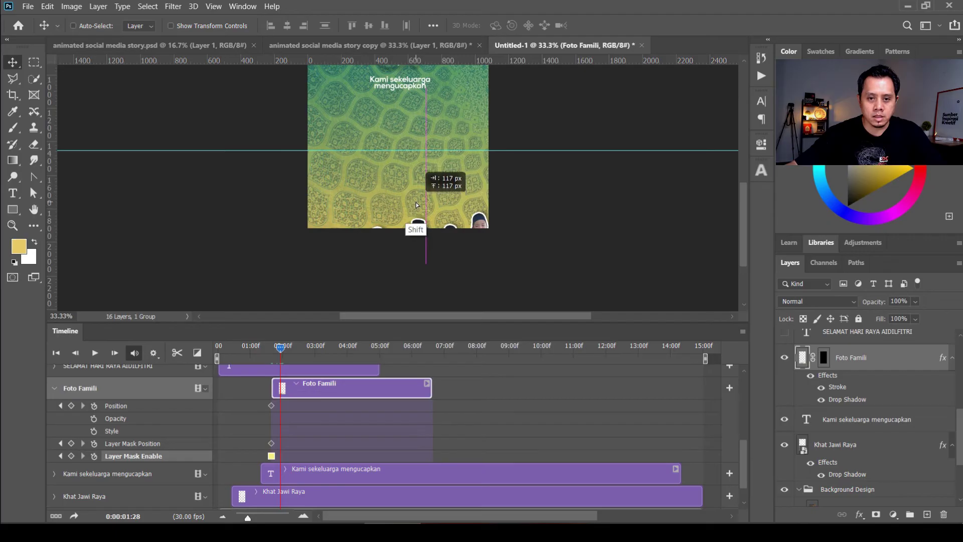
pyautogui.moveTo(416, 202)
pyautogui.mouseDown()
pyautogui.moveTo(399, 230)
pyautogui.moveTo(398, 193)
pyautogui.mouseUp()
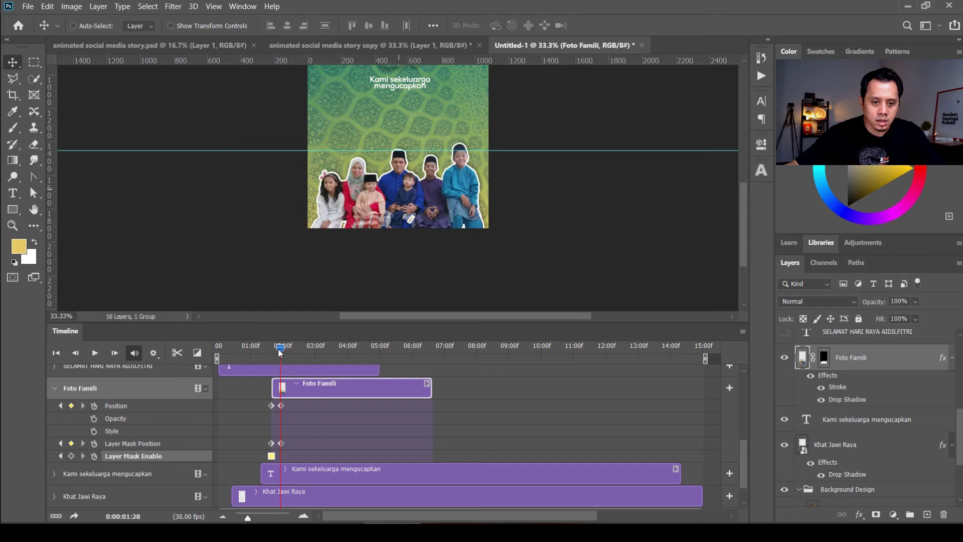
# Step: Step through frames and preview the family photo sliding up from below the canvas
pyautogui.hotkey('shift', 'Left')
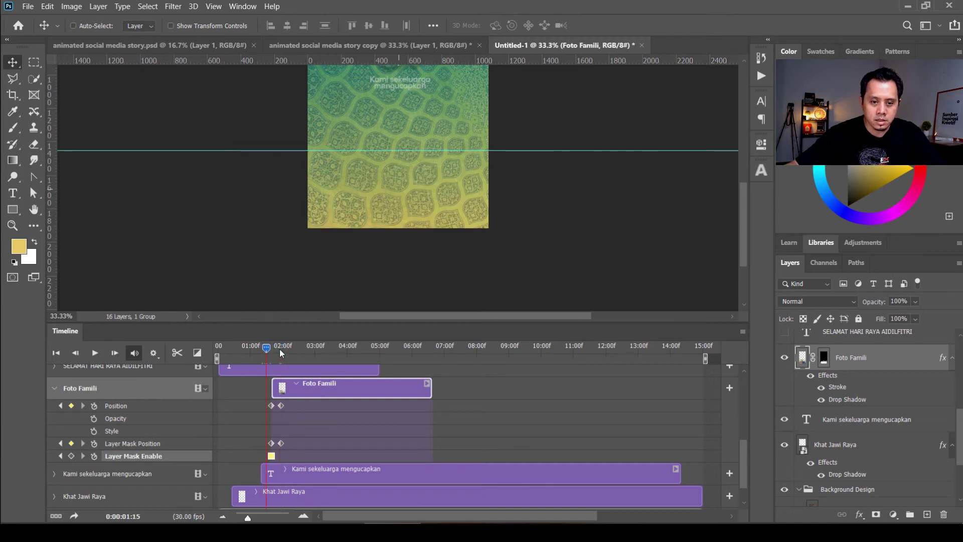
pyautogui.press('Right')
pyautogui.press('Right')
pyautogui.press('Right')
pyautogui.press('Right')
pyautogui.press('Right')
pyautogui.press('Right')
pyautogui.press('Right')
pyautogui.press('Right')
pyautogui.press('Right')
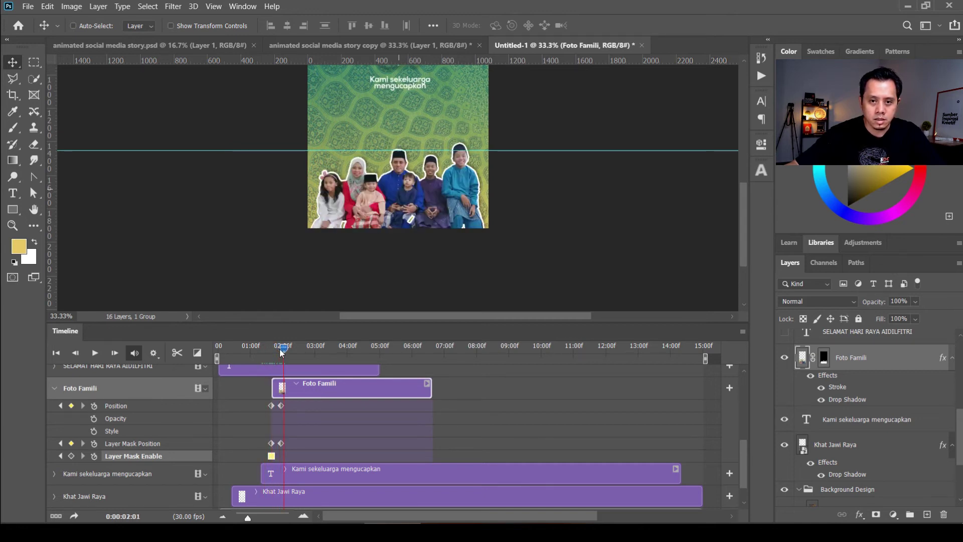
pyautogui.press('Right')
pyautogui.press('Right')
pyautogui.press('Right')
pyautogui.press('Left')
pyautogui.press('Left')
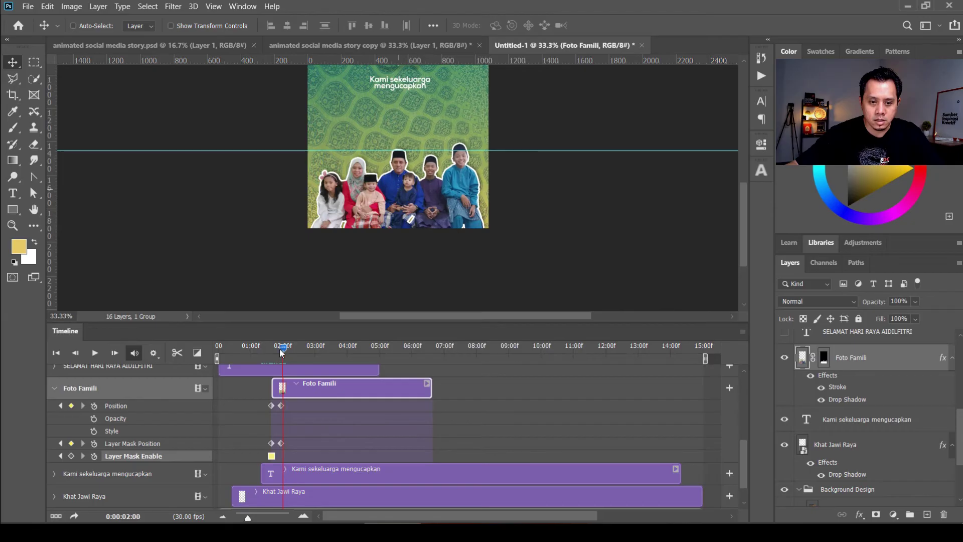
pyautogui.press('Left')
pyautogui.press('Left')
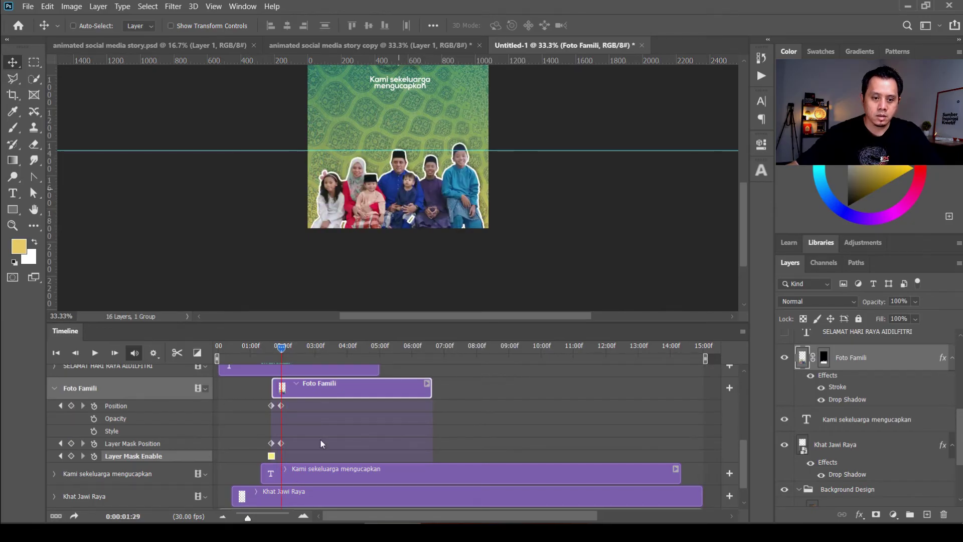
pyautogui.moveTo(253, 520); pyautogui.dragTo(254, 519)
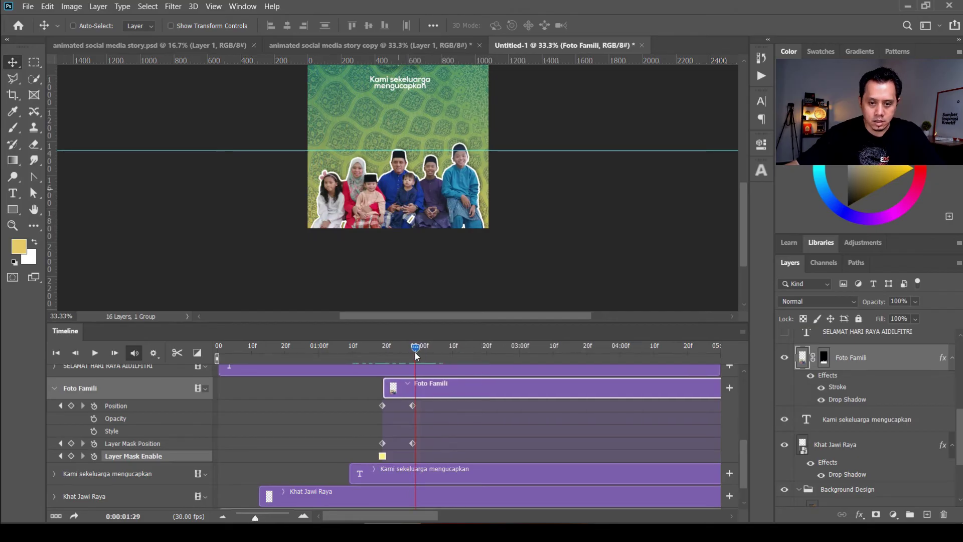
pyautogui.press('Right')
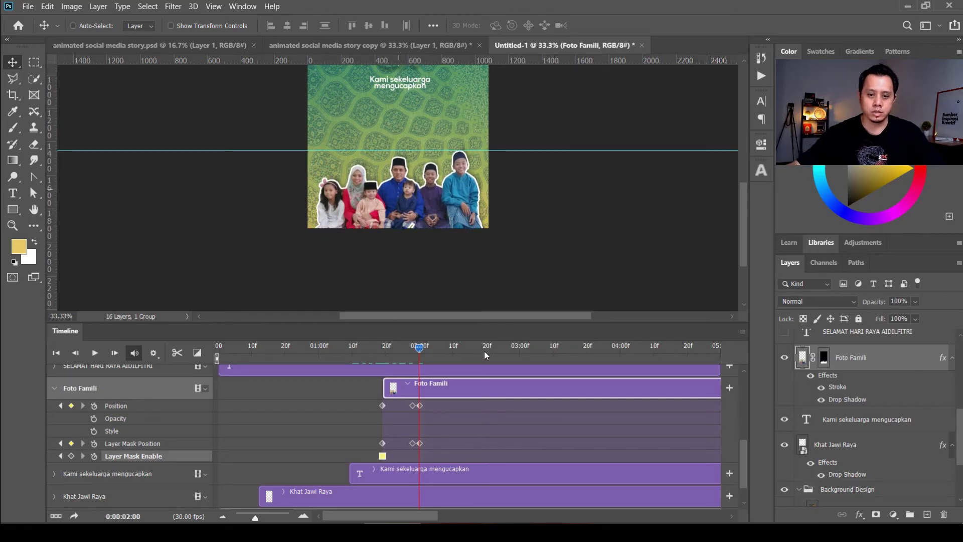
pyautogui.click(370, 354)
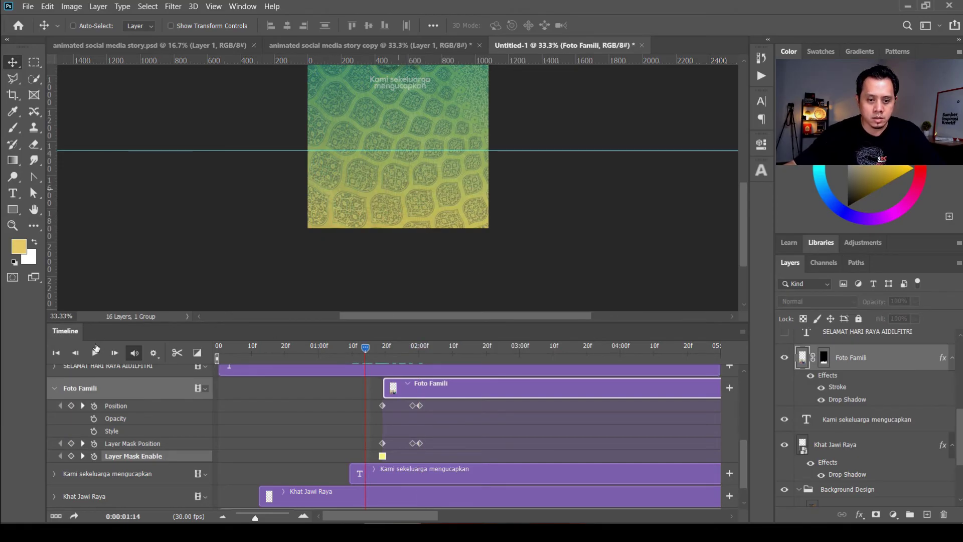
pyautogui.press('space')
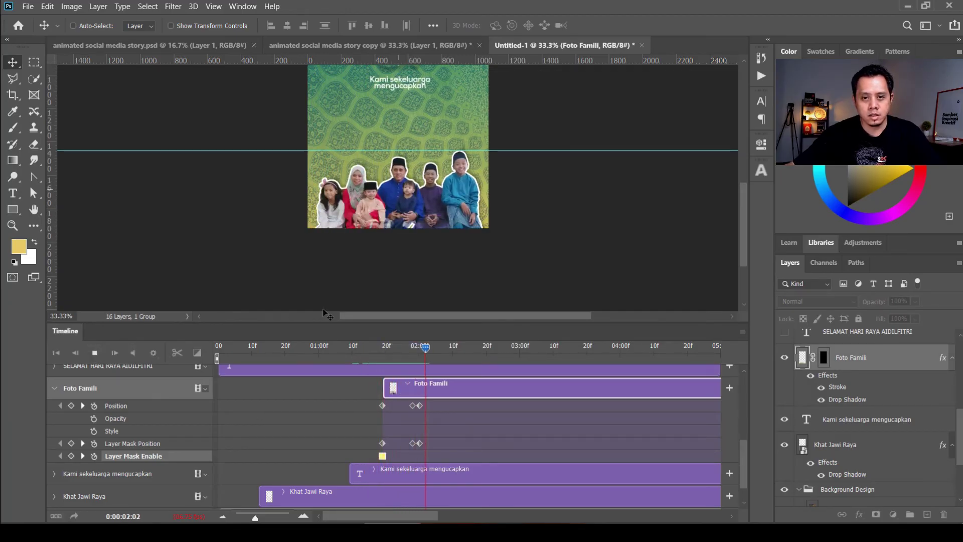
pyautogui.press('space')
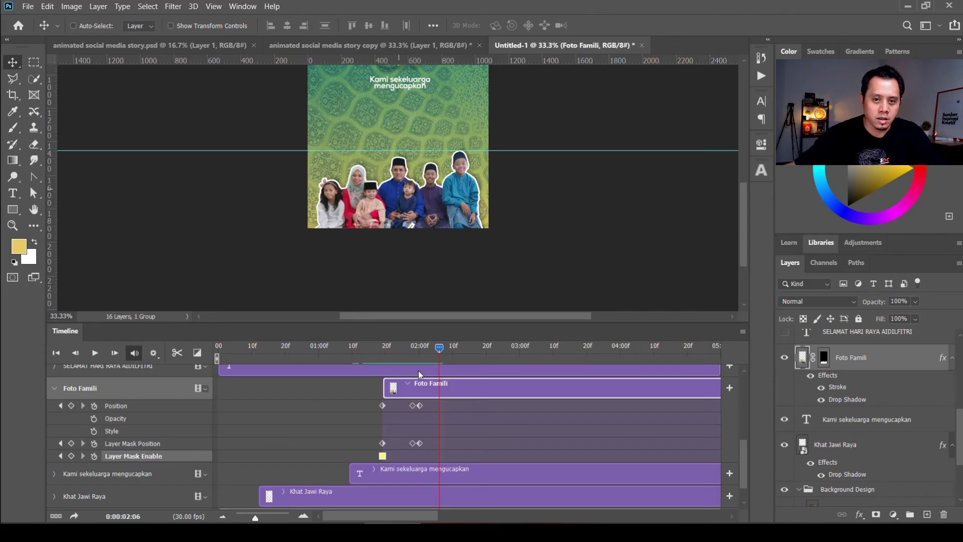
# Step: Extend the Foto Famili and Kami sekeluarga mengucapkan clips to end at 15:00
pyautogui.click(55, 388)
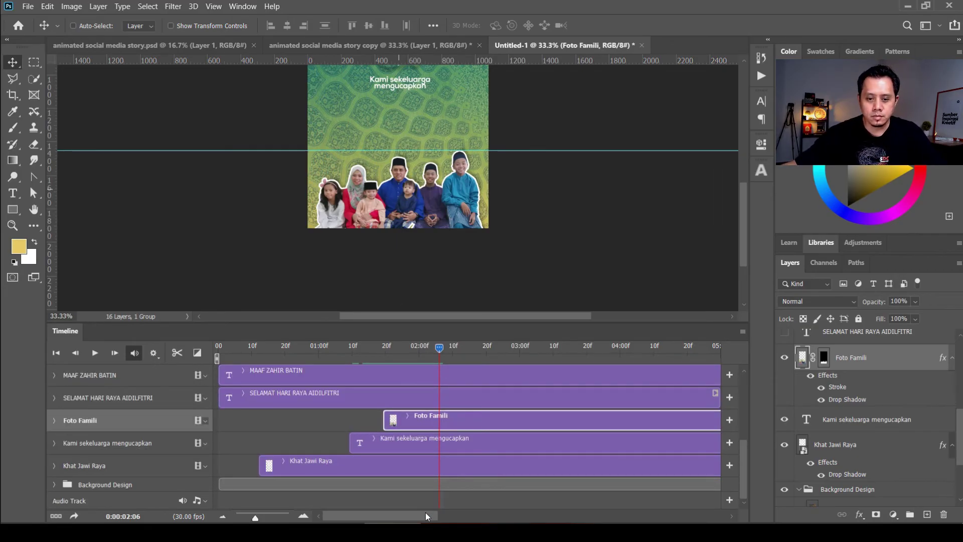
pyautogui.moveTo(426, 517); pyautogui.dragTo(570, 519)
pyautogui.click(248, 518)
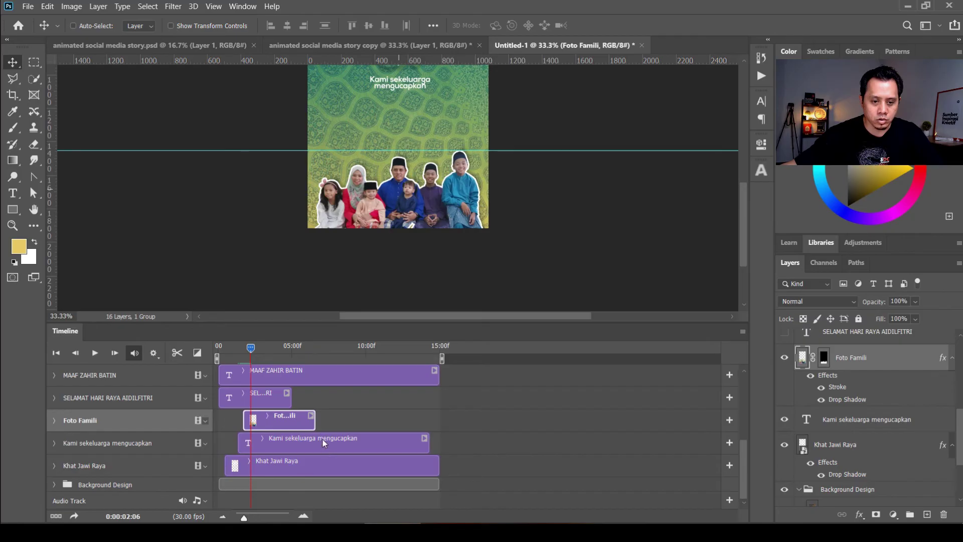
pyautogui.moveTo(314, 424); pyautogui.dragTo(438, 423)
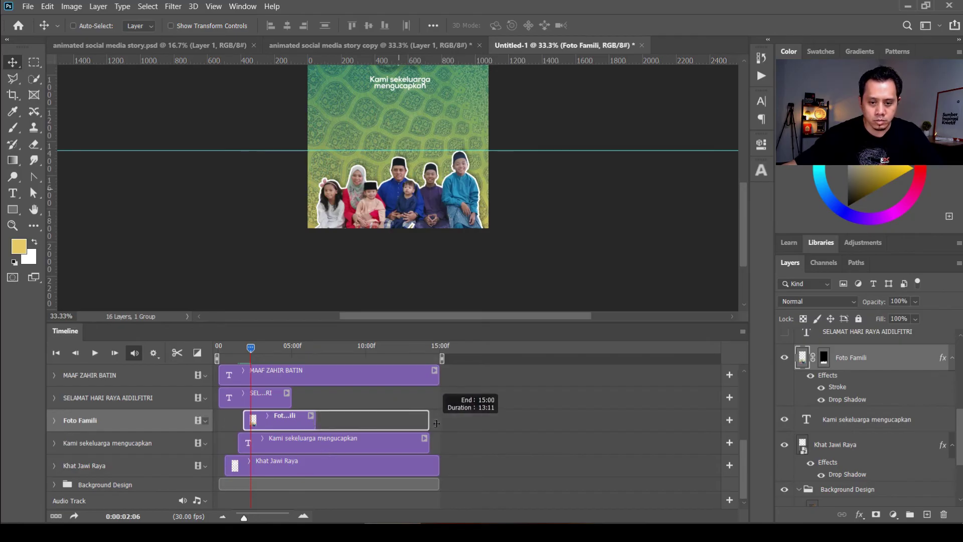
pyautogui.moveTo(428, 444)
pyautogui.mouseDown()
pyautogui.moveTo(439, 444)
pyautogui.moveTo(431, 444)
pyautogui.mouseUp()
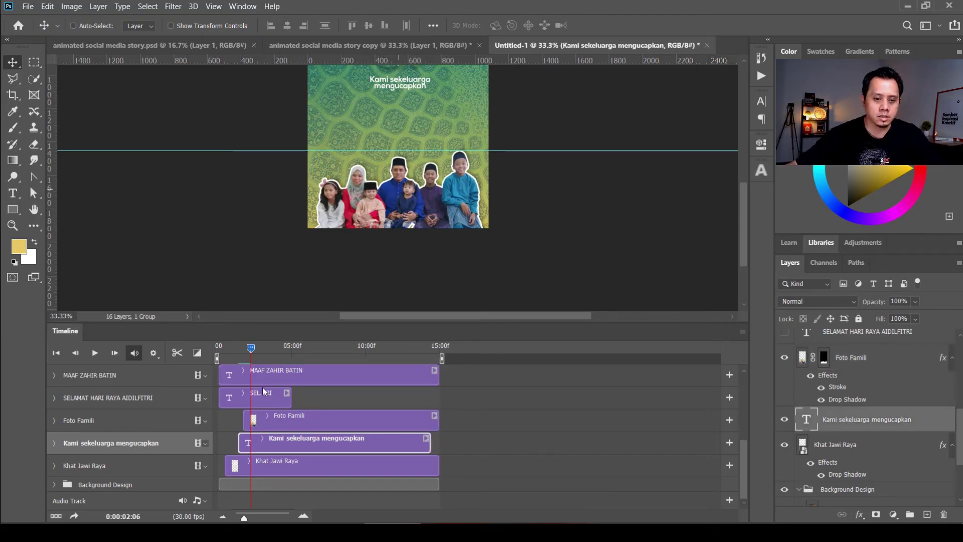
# Step: Slide the SELAMAT HARI RAYA AIDILFITRI clip right to start around 02:06
pyautogui.moveTo(272, 397); pyautogui.dragTo(278, 400)
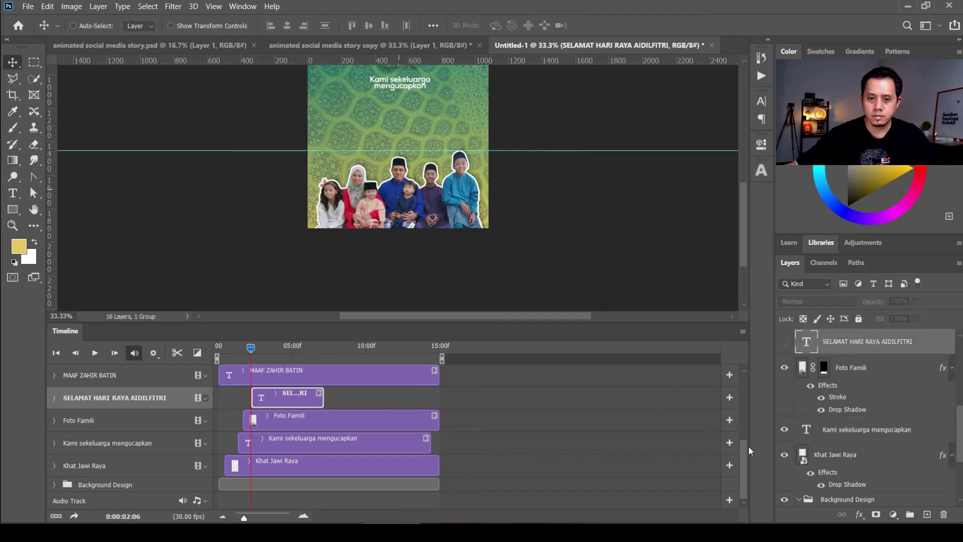
pyautogui.scroll(2, 742, 413)
pyautogui.scroll(2, 741, 423)
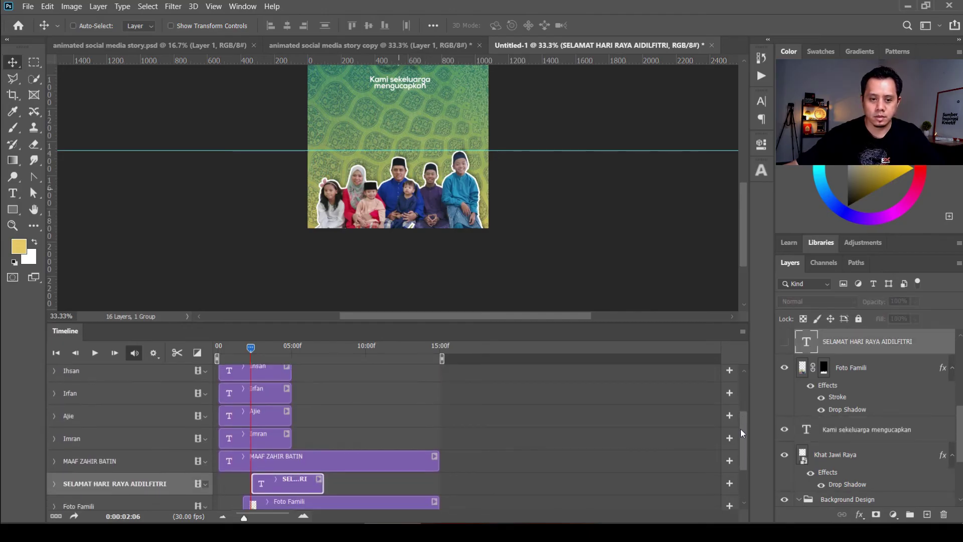
pyautogui.scroll(-1, 742, 421)
pyautogui.scroll(2, 745, 401)
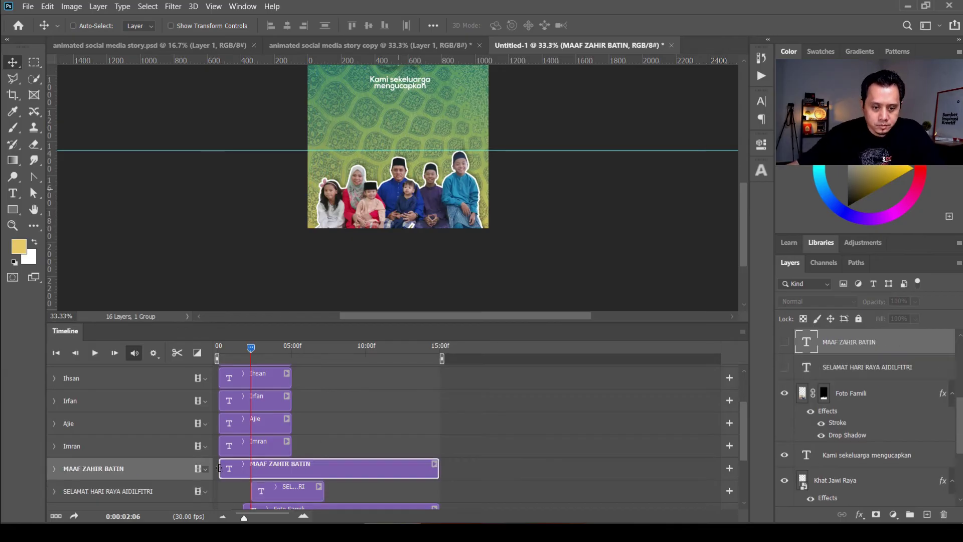
# Step: Trim MAAF ZAHIR BATIN later, extend SELAMAT to the end, and fade SELAMAT in 0%→100% opacity
pyautogui.moveTo(220, 468); pyautogui.dragTo(260, 467)
pyautogui.moveTo(323, 491); pyautogui.dragTo(439, 491)
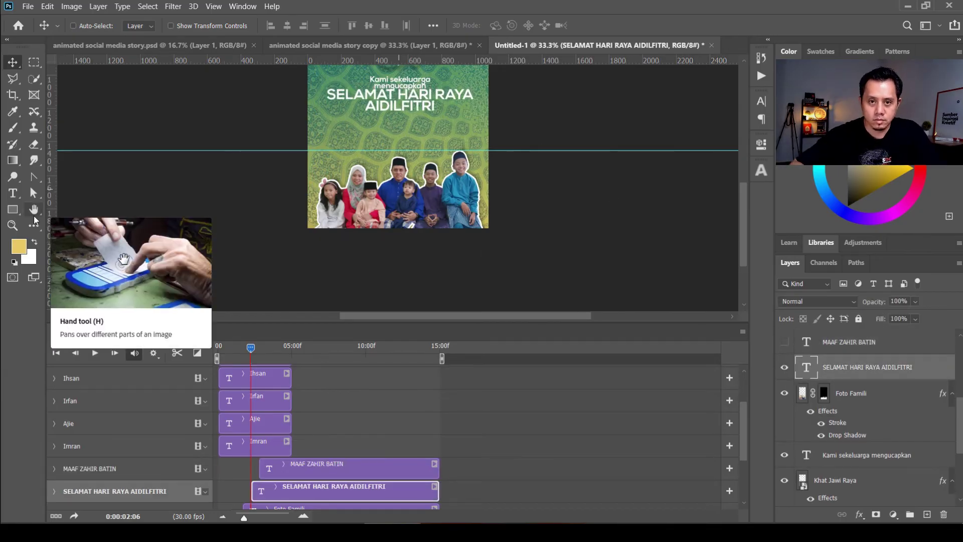
pyautogui.click(54, 490)
pyautogui.click(93, 463)
pyautogui.press('0')
pyautogui.press('0')
pyautogui.moveTo(251, 355); pyautogui.dragTo(262, 354)
pyautogui.press('0')
pyautogui.click(849, 342)
# Step: Give MAAF ZAHIR BATIN an opacity keyframe starting at 0%
pyautogui.click(284, 406)
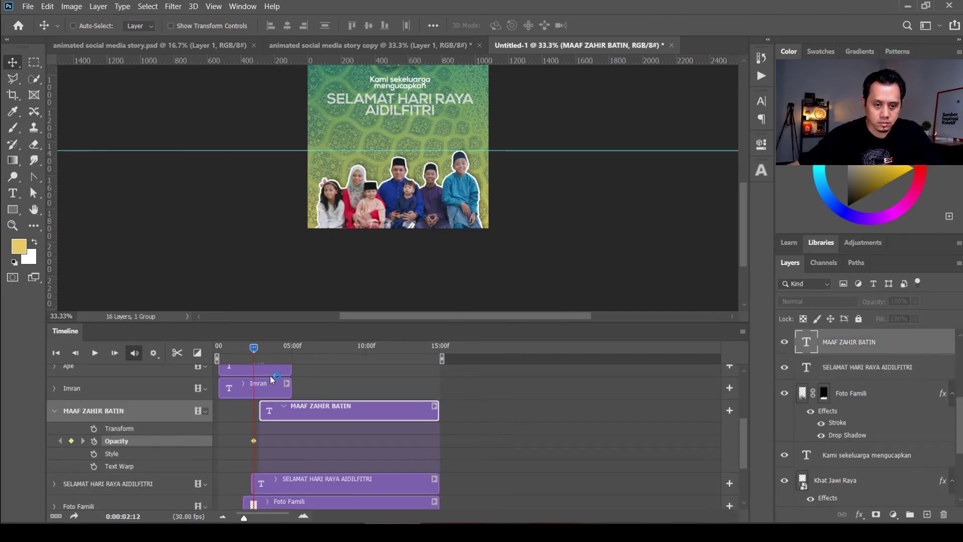
pyautogui.click(94, 440)
pyautogui.click(61, 440)
pyautogui.press('0')
pyautogui.click(54, 410)
pyautogui.scroll(3, 125, 427)
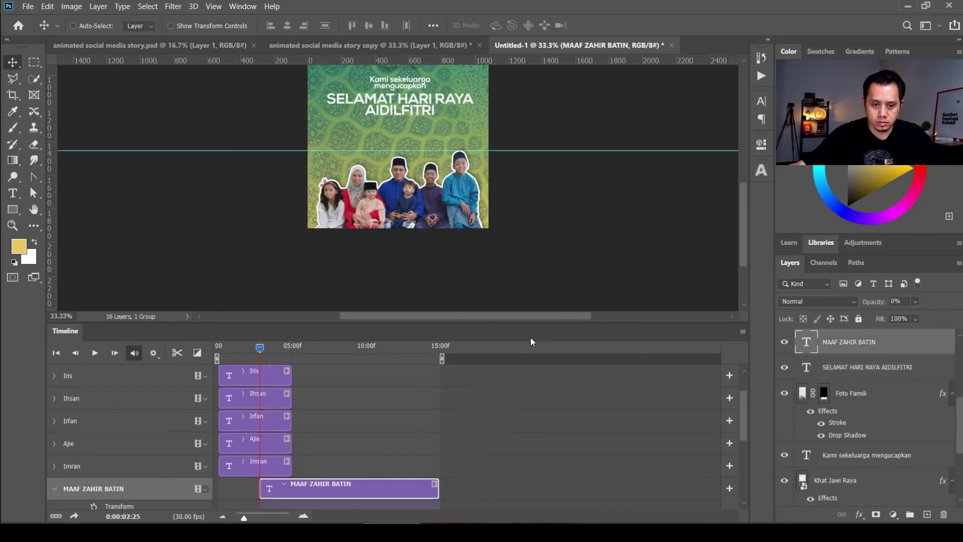
# Step: Stagger the start times of the family name label clips just after 03:00
pyautogui.click(326, 466)
pyautogui.moveTo(244, 517); pyautogui.dragTo(246, 517)
pyautogui.keyDown('shift'); pyautogui.click(344, 381); pyautogui.keyUp('shift')
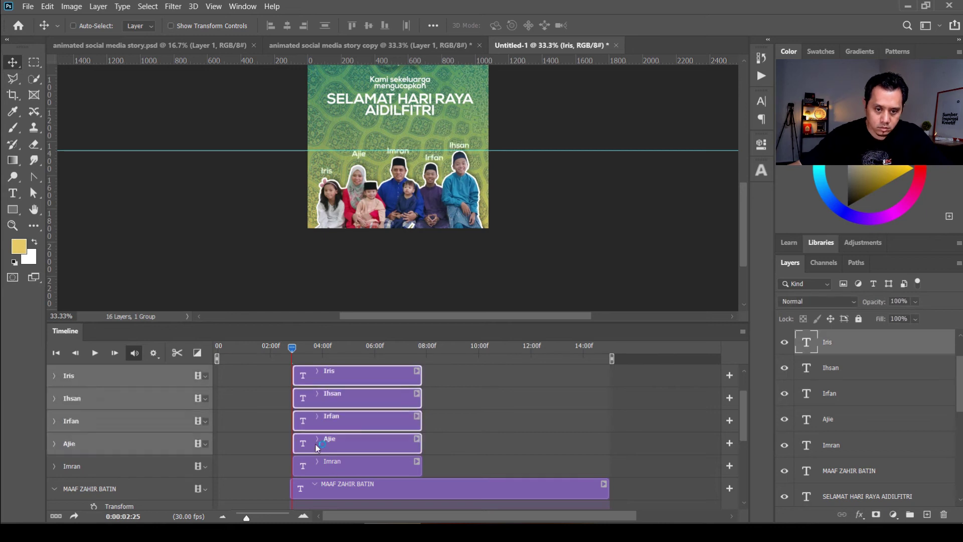
pyautogui.hotkey('ctrl', 'g')
pyautogui.hotkey('ctrl', 'shift', 'g')
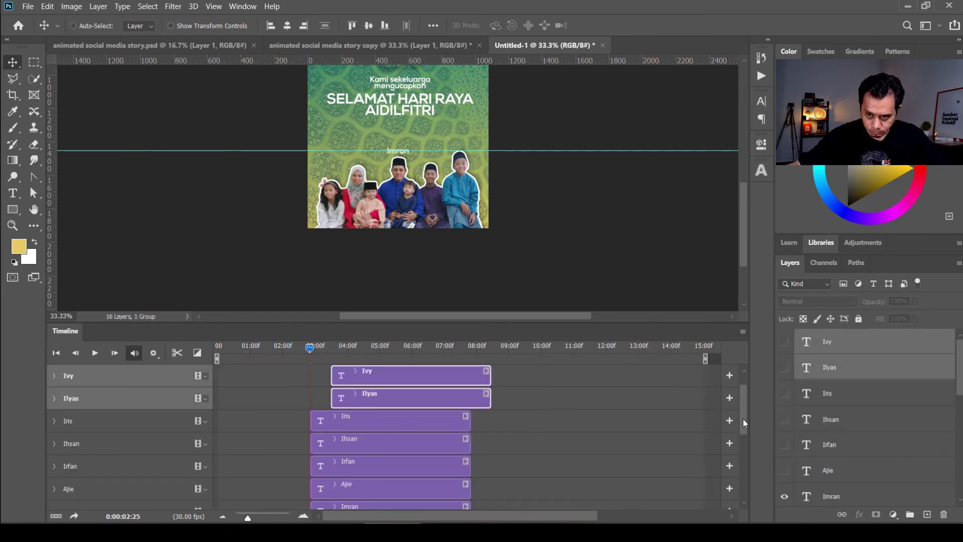
pyautogui.moveTo(415, 444); pyautogui.dragTo(417, 444)
pyautogui.moveTo(494, 417)
pyautogui.mouseDown()
pyautogui.moveTo(533, 396)
pyautogui.moveTo(542, 421)
pyautogui.moveTo(527, 390)
pyautogui.mouseUp()
# Step: Extend the Ilyas, Iris and other name-label clips to about 14 seconds, then replay from the start
pyautogui.click(222, 516)
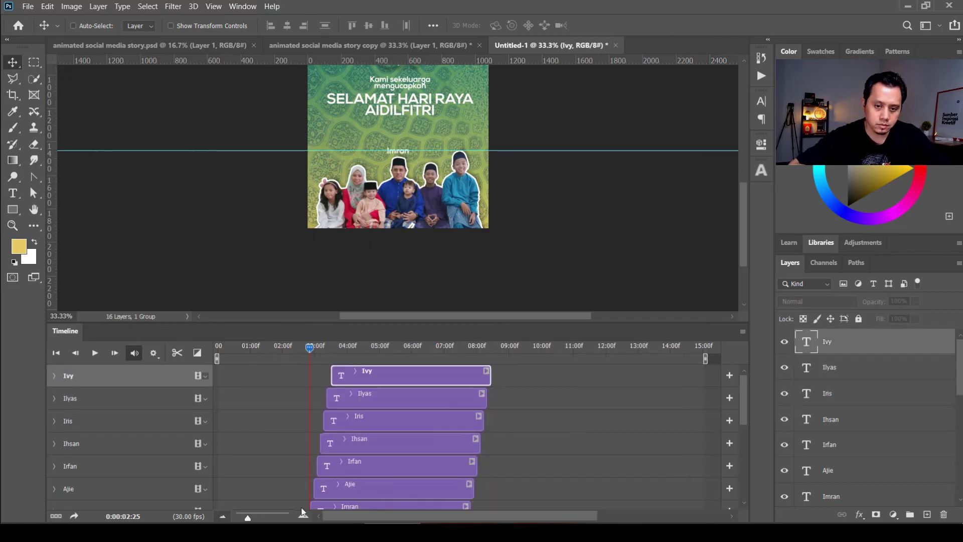
pyautogui.moveTo(376, 397); pyautogui.dragTo(501, 396)
pyautogui.moveTo(376, 420); pyautogui.dragTo(502, 420)
pyautogui.moveTo(370, 443); pyautogui.dragTo(501, 443)
pyautogui.moveTo(369, 466); pyautogui.dragTo(501, 466)
pyautogui.moveTo(366, 488); pyautogui.dragTo(502, 488)
pyautogui.moveTo(365, 461); pyautogui.dragTo(501, 461)
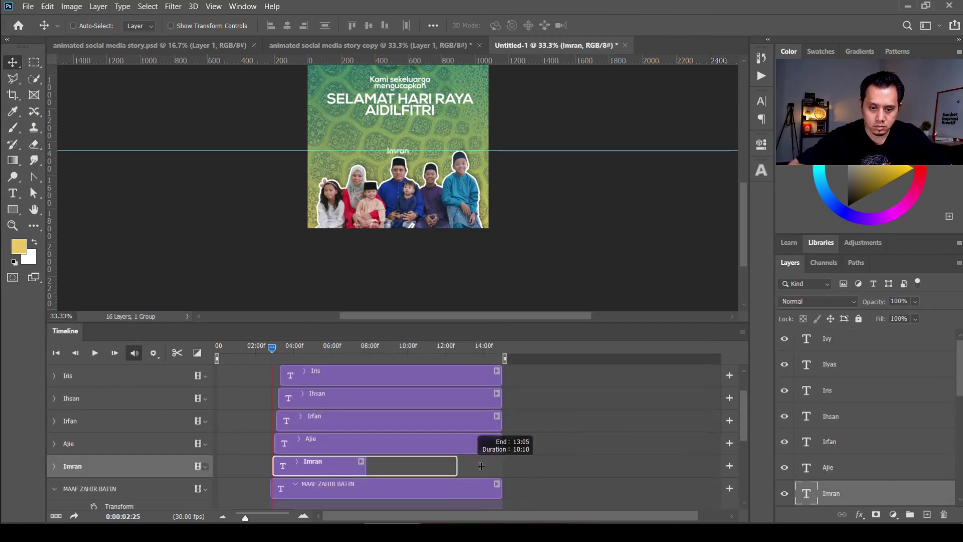
pyautogui.moveTo(363, 484); pyautogui.dragTo(502, 484)
pyautogui.hotkey('ctrl', '0')
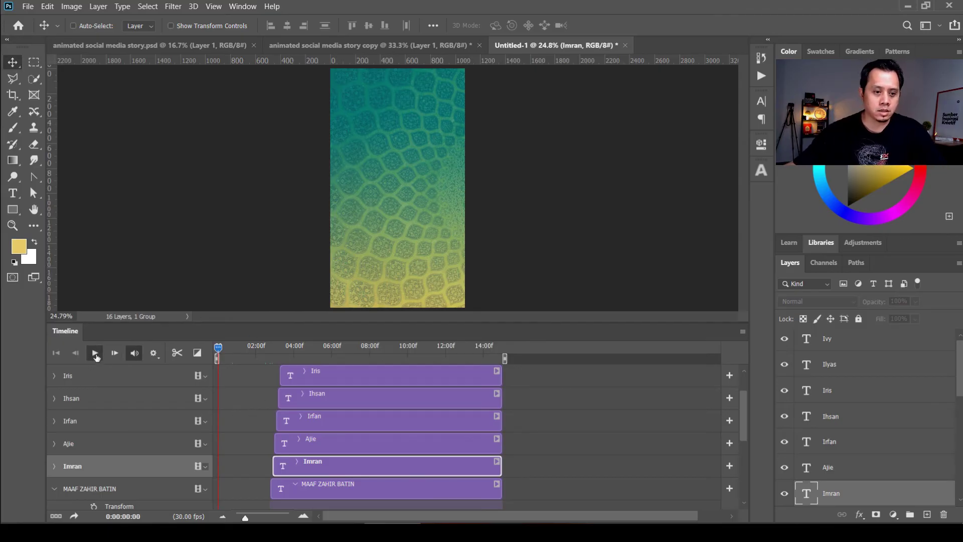
pyautogui.click(94, 352)
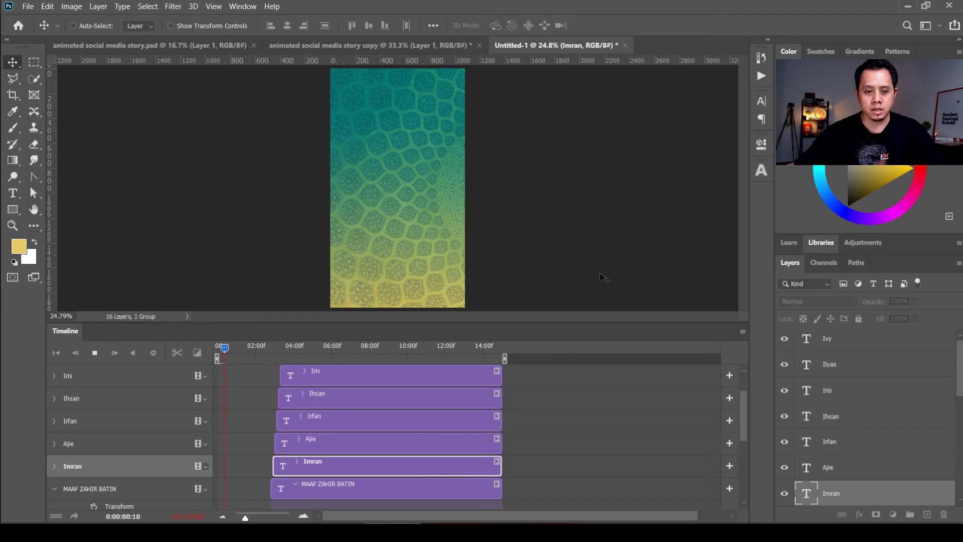
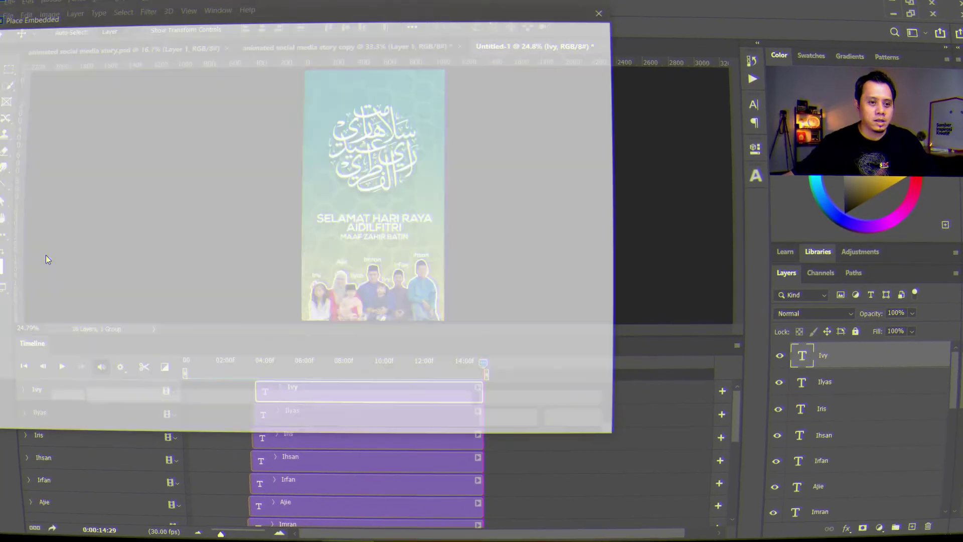
# Step: Place Romantic Cinematic Short.mp3 from the Stocks background music folder as an embedded layer
pyautogui.scroll(5, 84, 131)
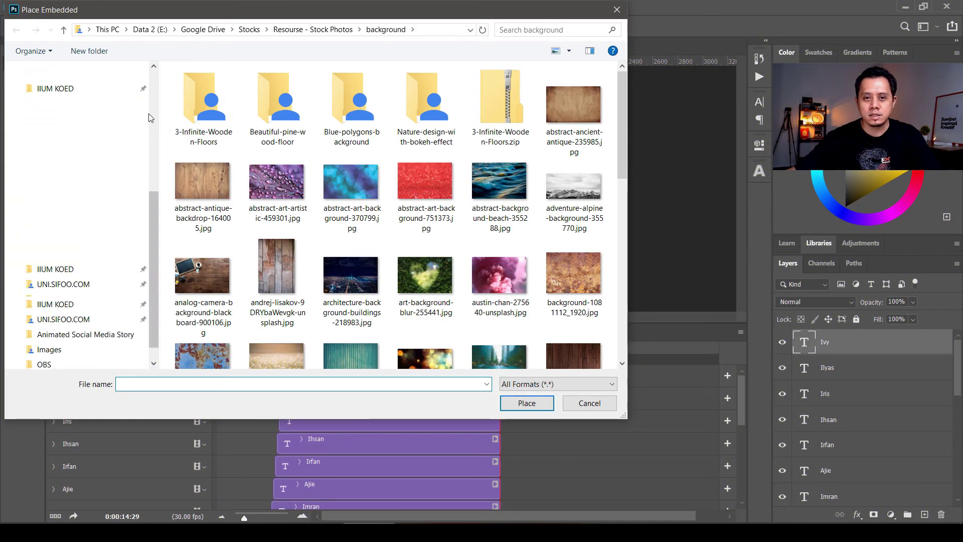
pyautogui.click(83, 146)
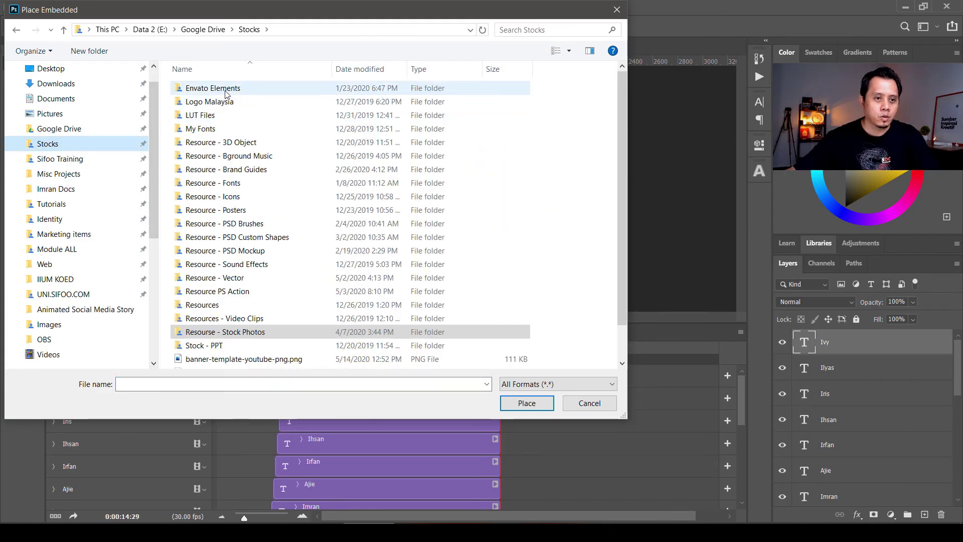
pyautogui.click(228, 92)
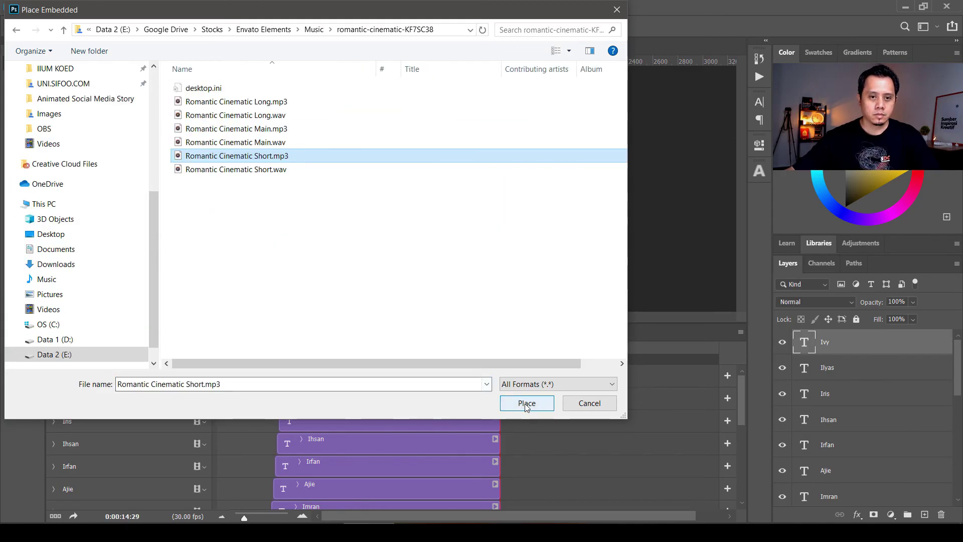
pyautogui.click(525, 404)
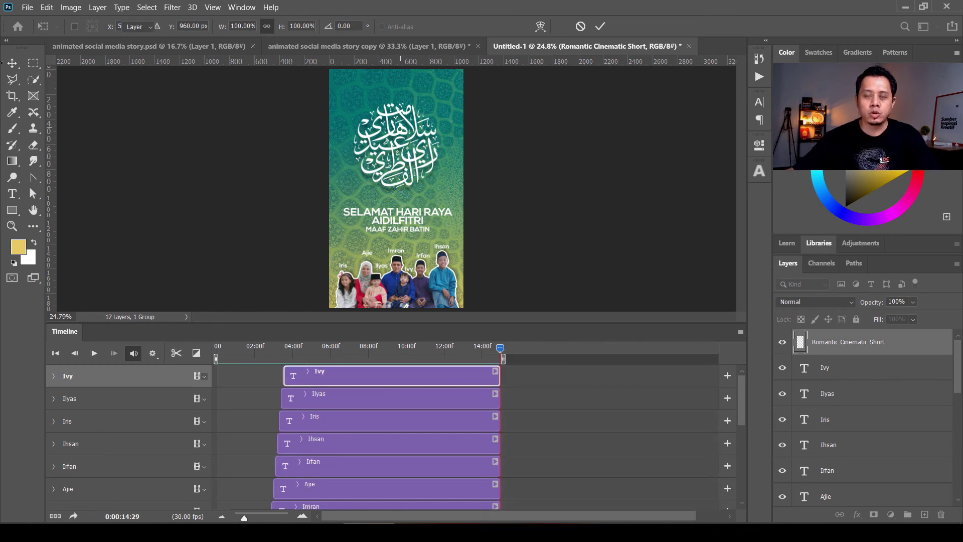
# Step: Commit the audio layer, start it at 0f, and set the playhead at 14:28
pyautogui.press('Return')
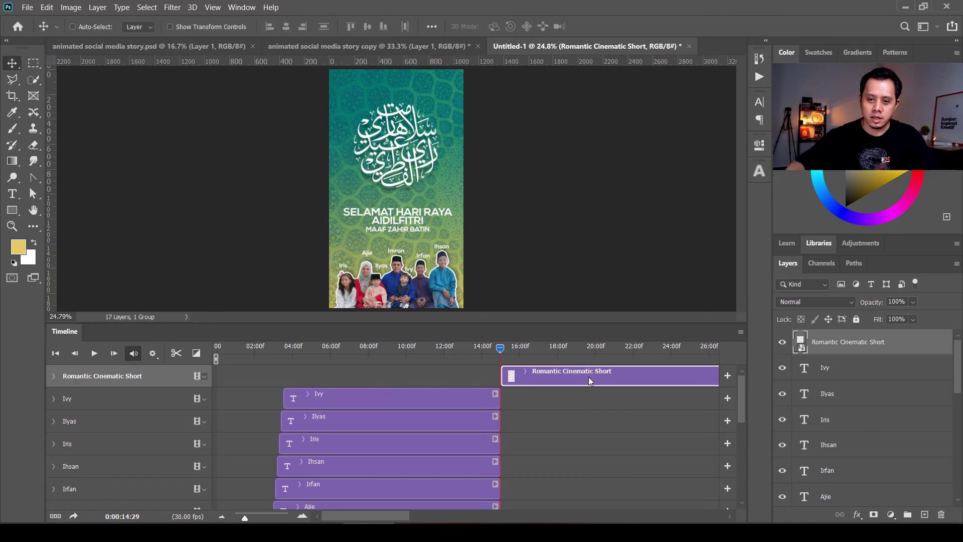
pyautogui.moveTo(588, 377); pyautogui.dragTo(169, 379)
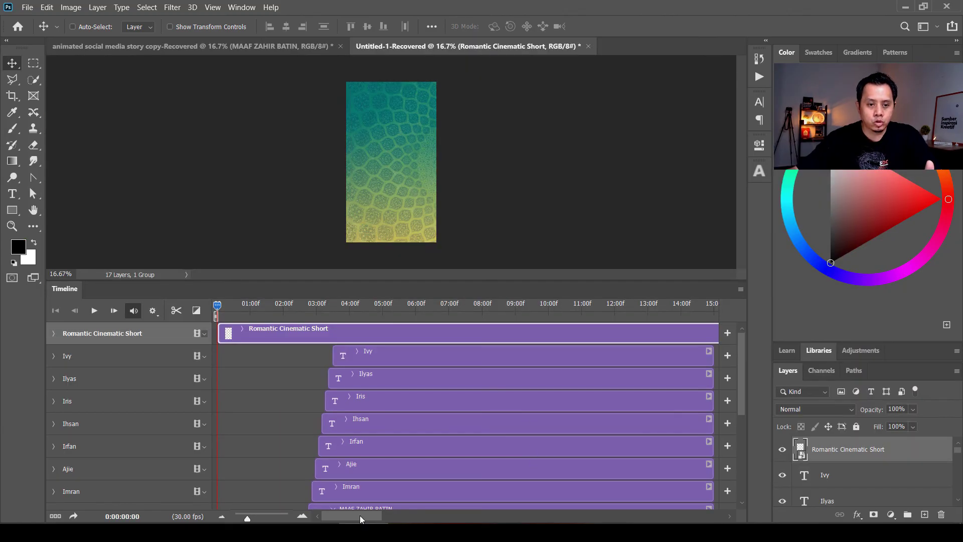
pyautogui.moveTo(359, 516); pyautogui.dragTo(392, 515)
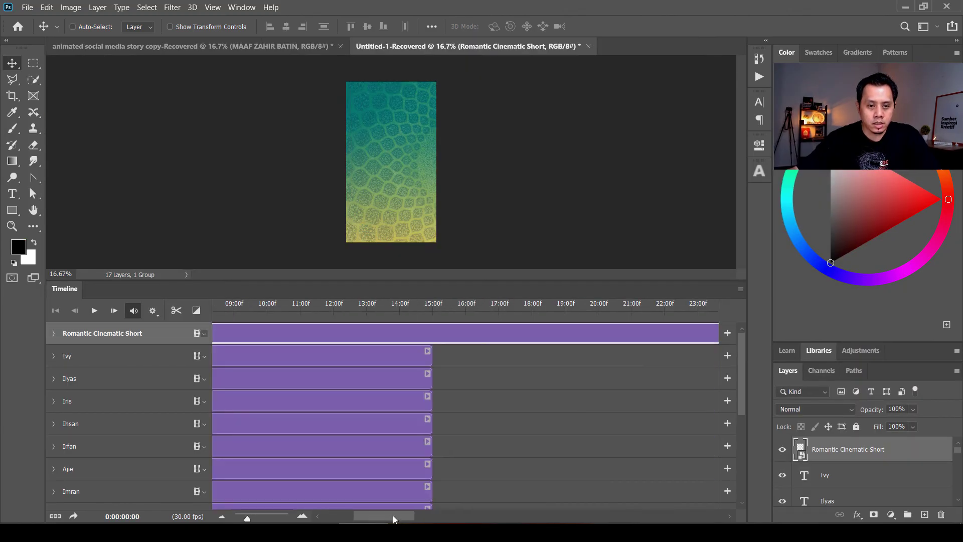
pyautogui.click(444, 306)
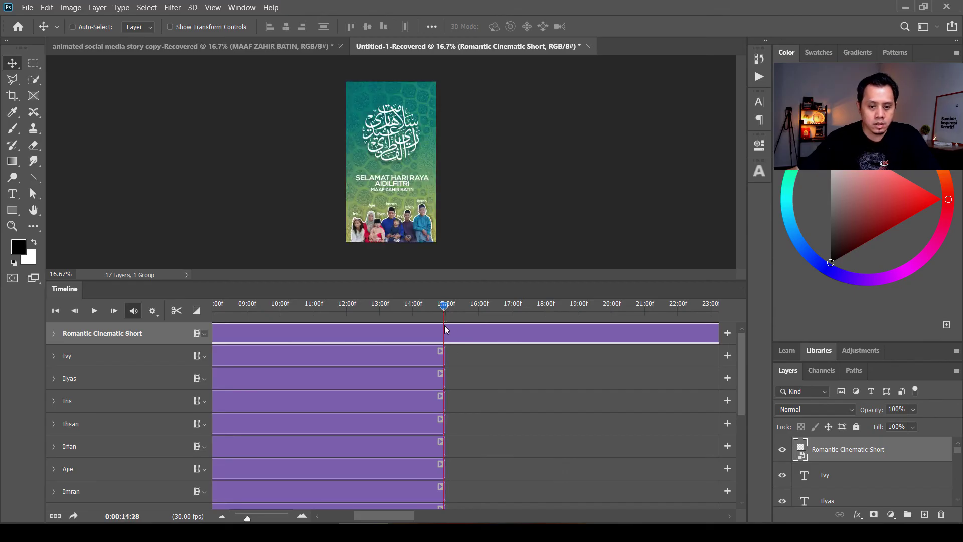
# Step: Split the audio at the 14:28 playhead and delete the leftover tail
pyautogui.click(173, 313)
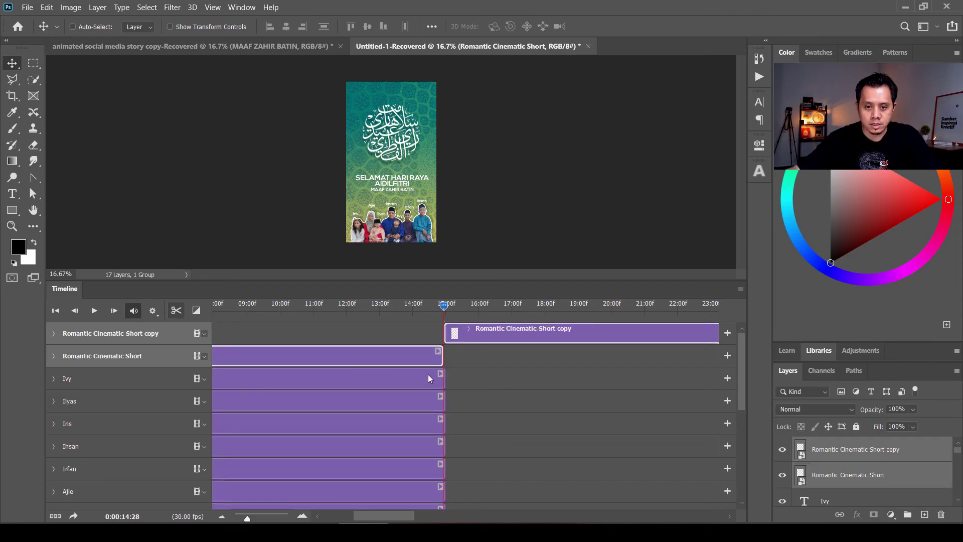
pyautogui.click(542, 347)
pyautogui.click(625, 327)
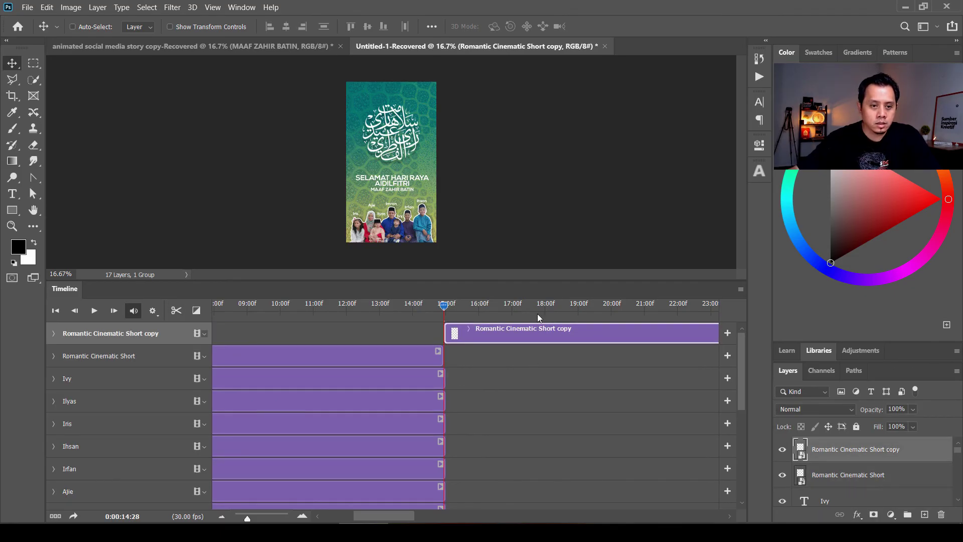
pyautogui.press('Delete')
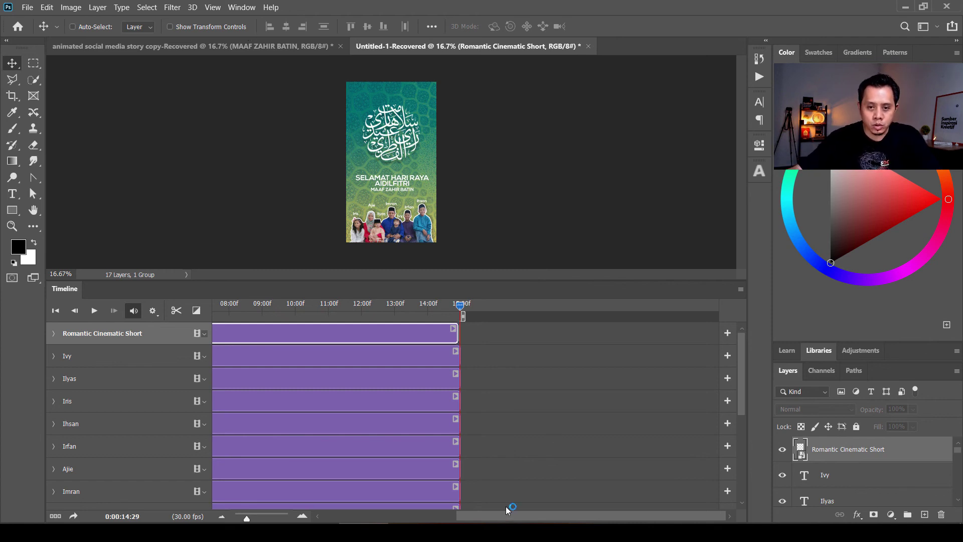
pyautogui.moveTo(500, 518); pyautogui.dragTo(314, 509)
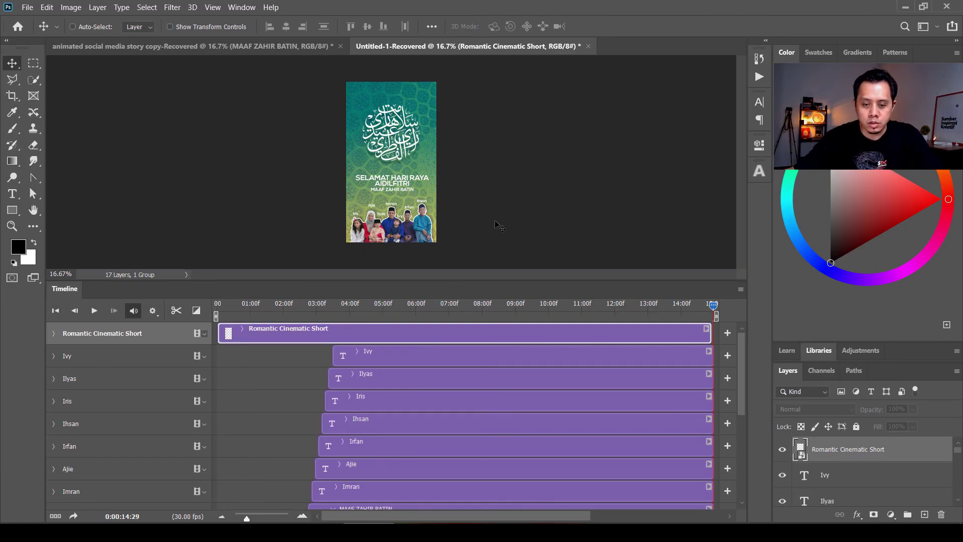
pyautogui.click(220, 307)
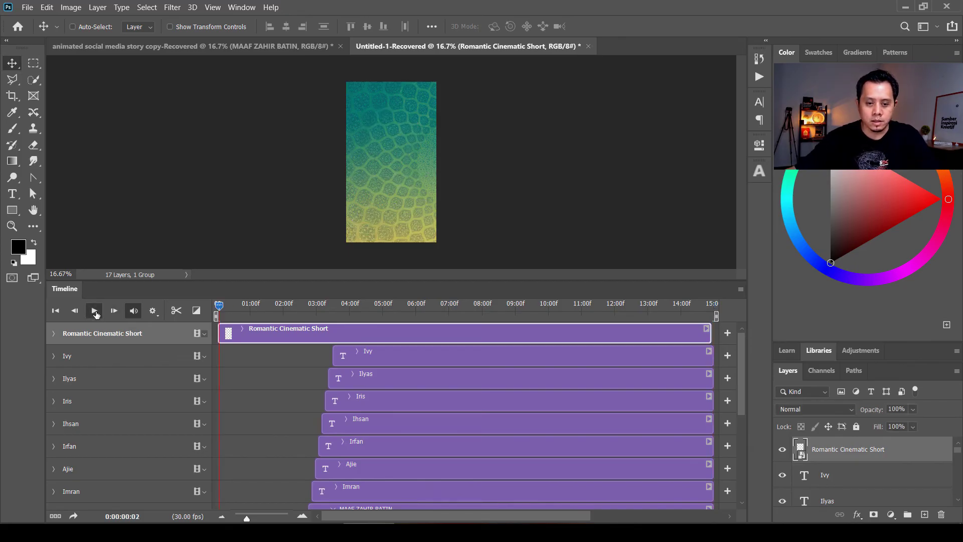
pyautogui.click(95, 311)
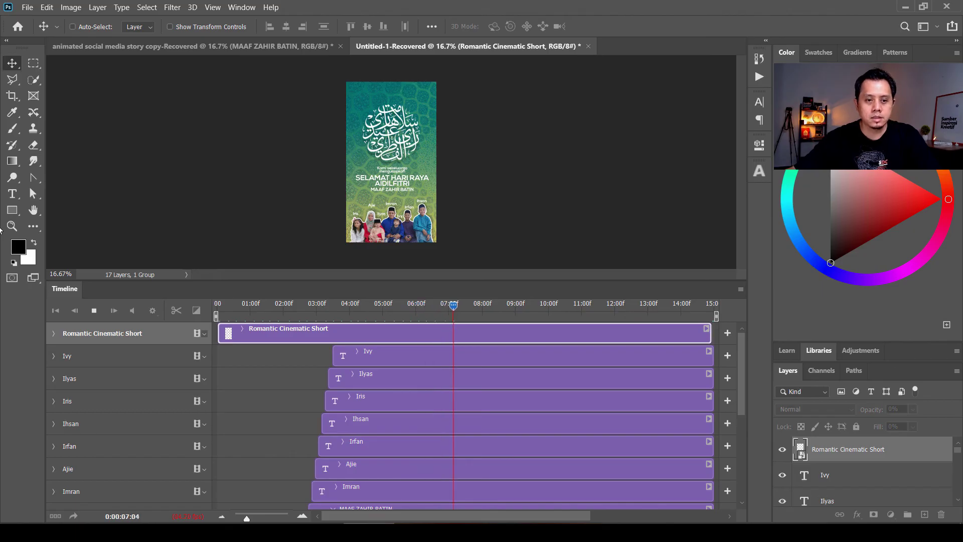
pyautogui.click(481, 308)
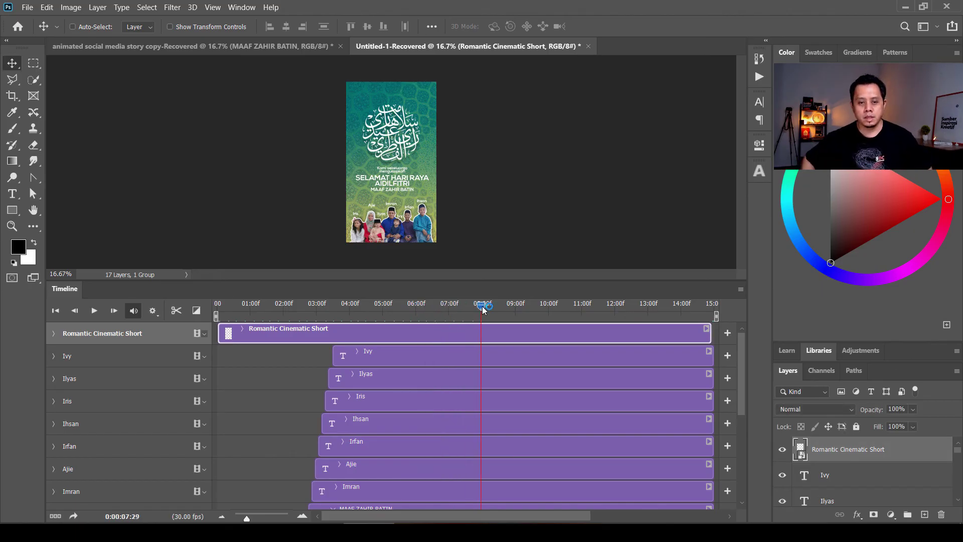
pyautogui.moveTo(480, 304); pyautogui.dragTo(234, 305)
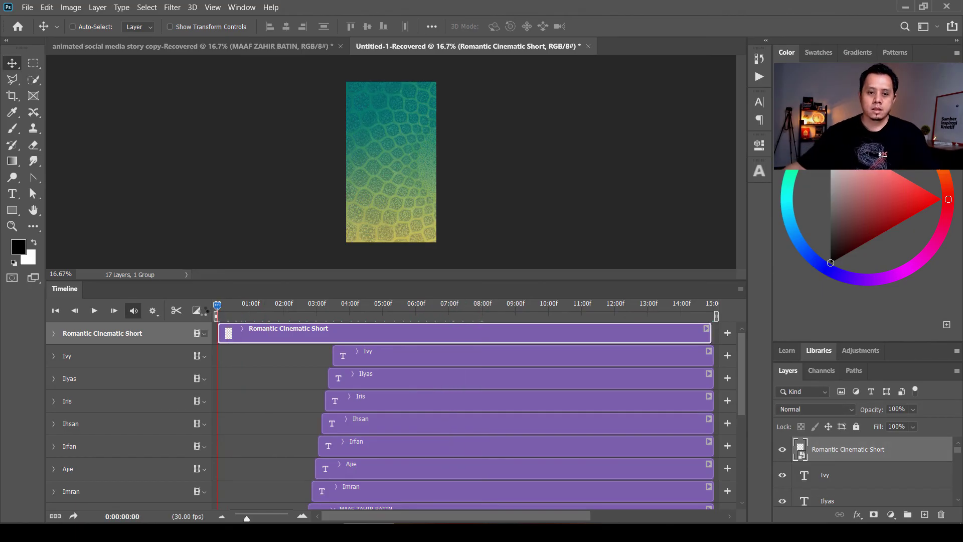
pyautogui.press('space')
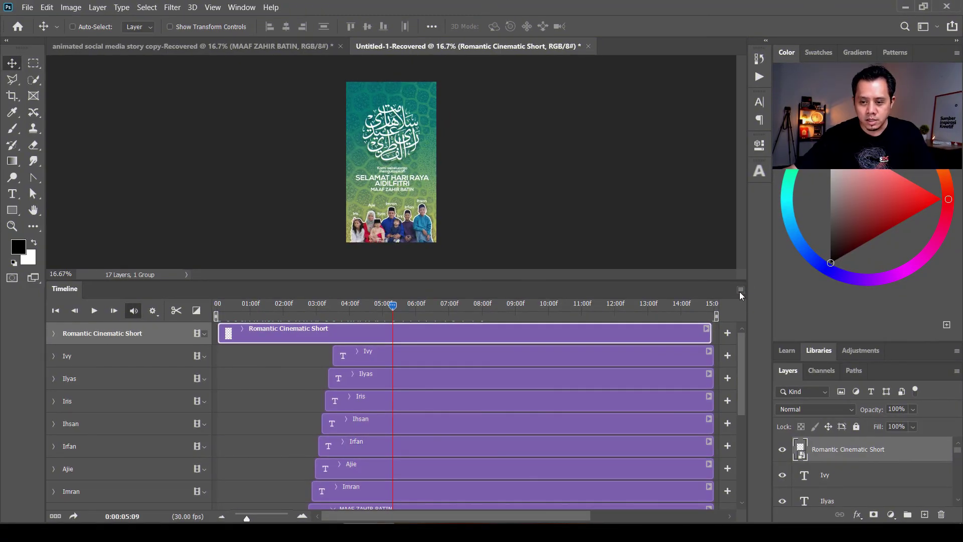
# Step: Render the video as 'story raya 2020' with the Medium Quality H.264 preset
pyautogui.click(741, 290)
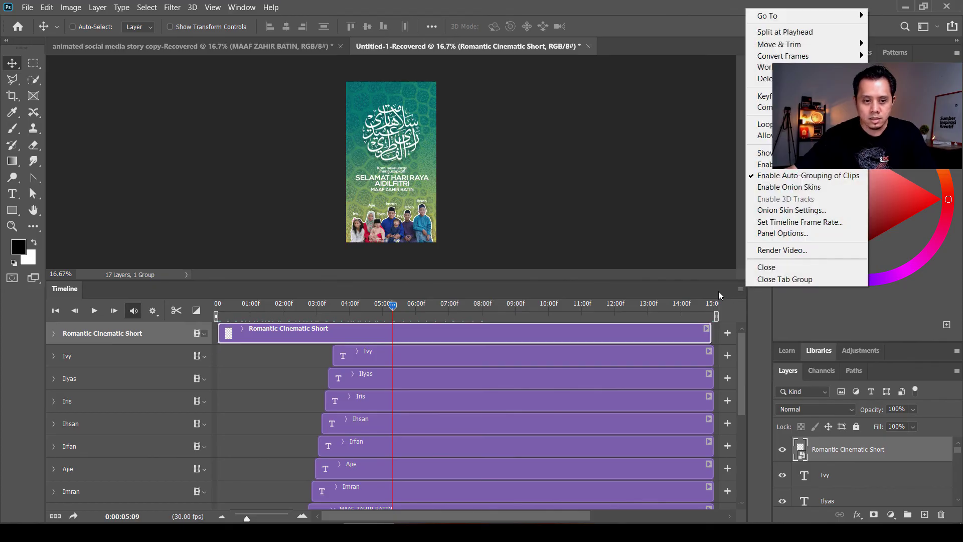
pyautogui.click(773, 251)
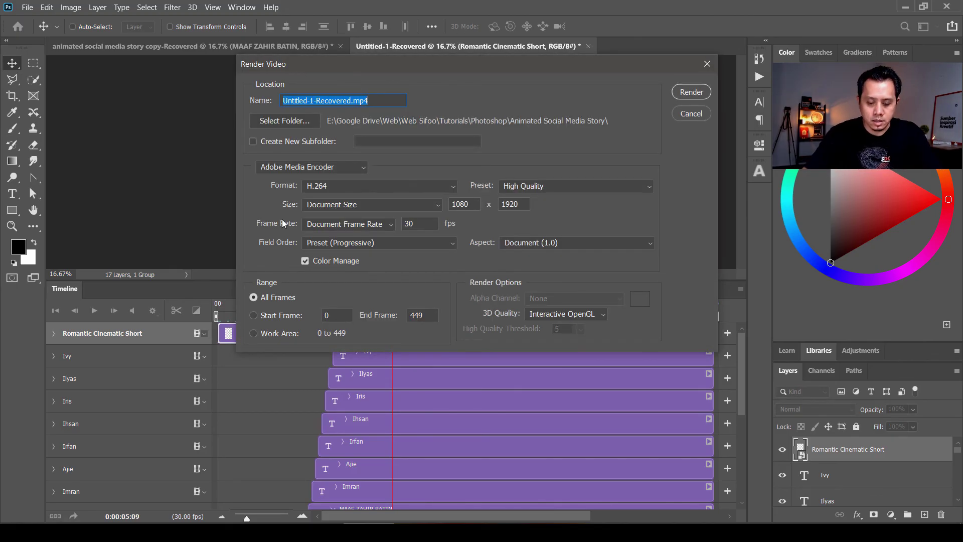
pyautogui.write('story raya 2020')
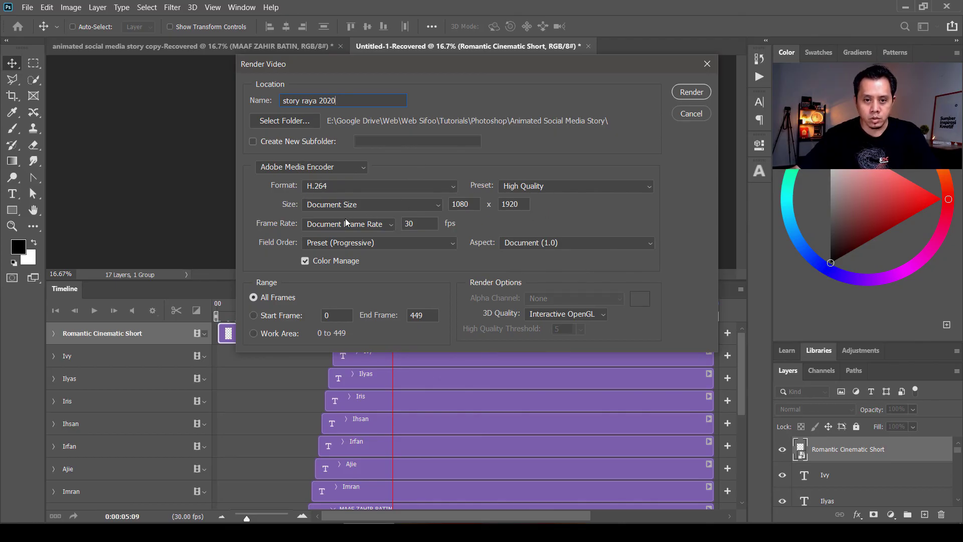
pyautogui.click(566, 190)
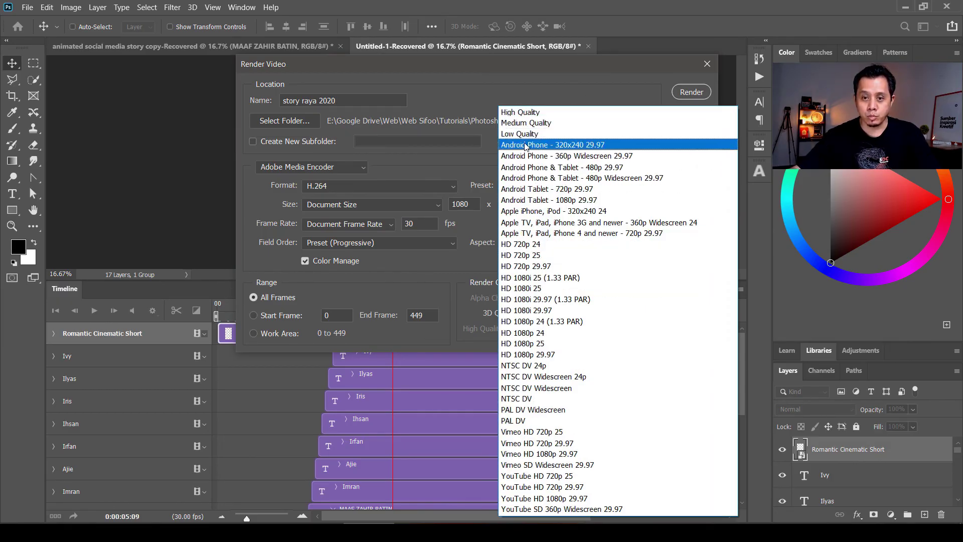
pyautogui.click(548, 125)
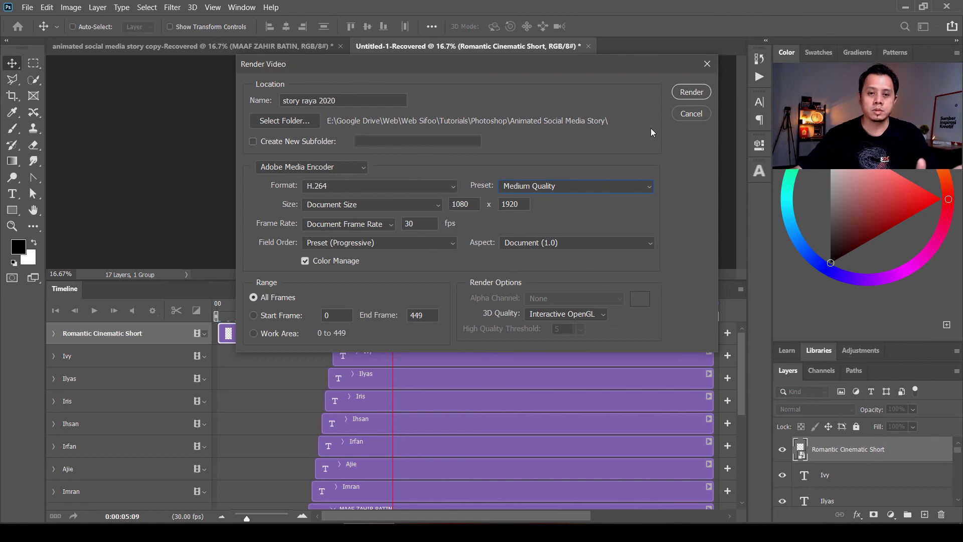
pyautogui.click(691, 94)
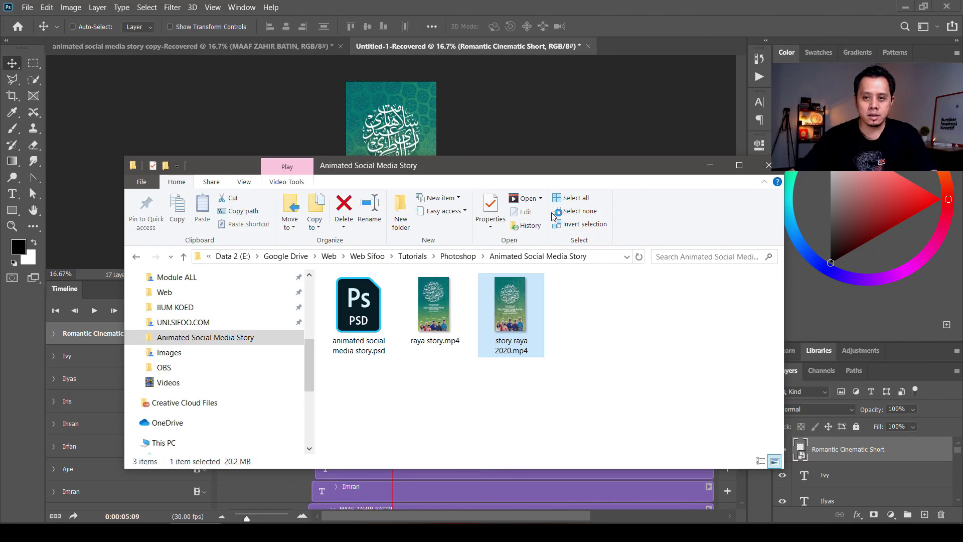
# Step: Play the rendered story raya 2020.mp4 from the Animated Social Media Story folder
pyautogui.moveTo(560, 174); pyautogui.dragTo(544, 135)
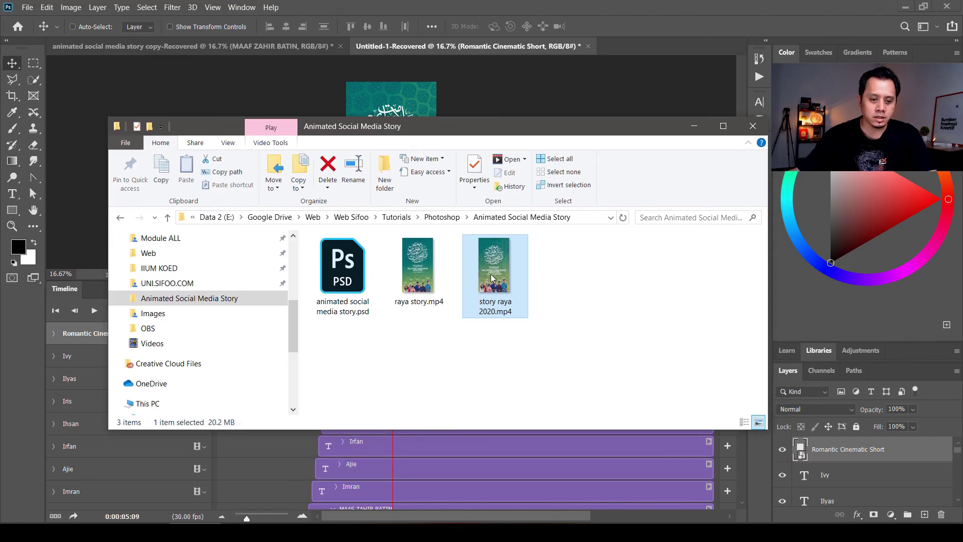
pyautogui.press('Return')
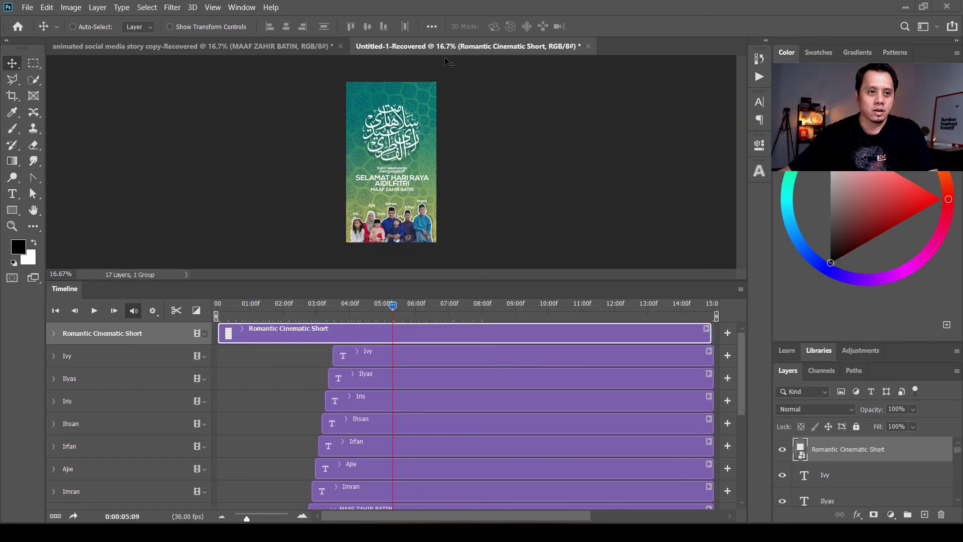
# Step: Save to the computer and enter the file name 'story riyas 2020' in Save As
pyautogui.hotkey('ctrl', 's')
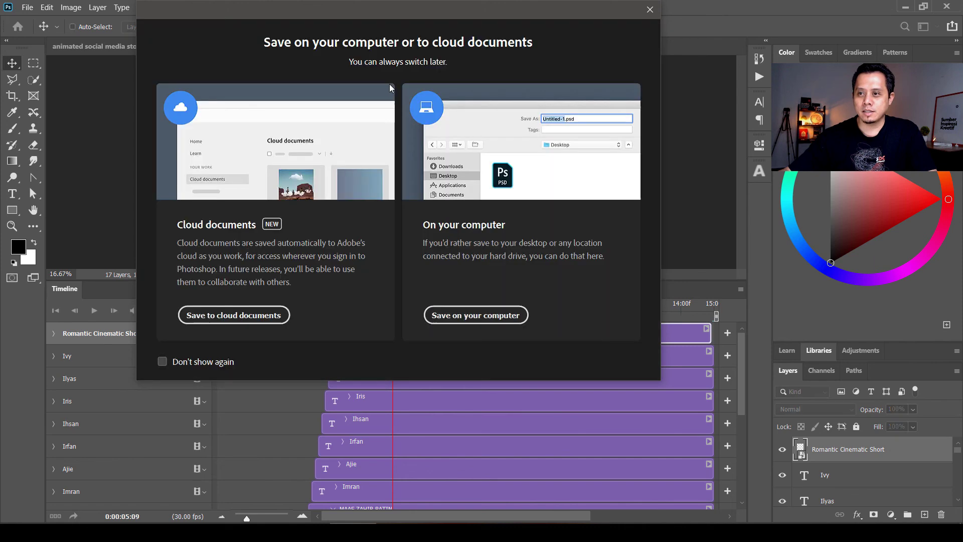
pyautogui.click(451, 313)
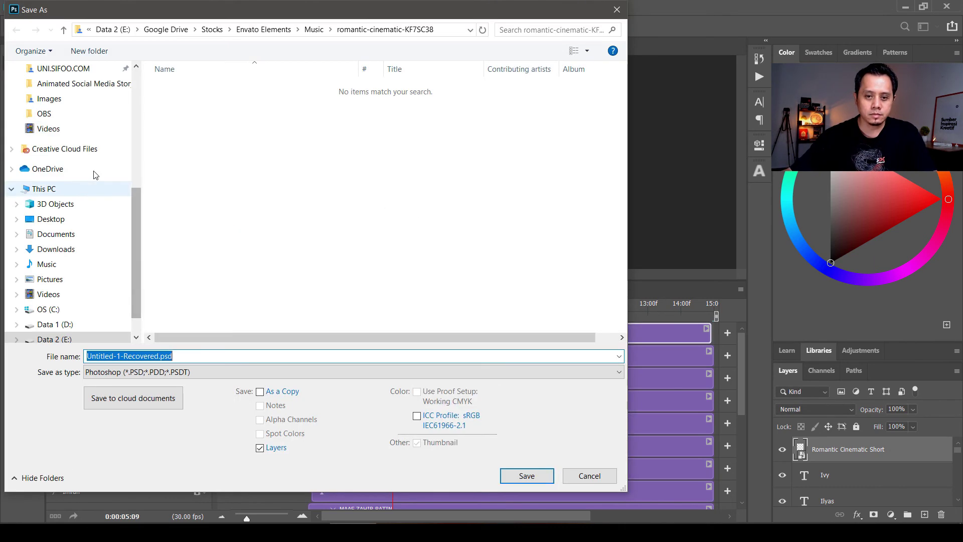
pyautogui.click(75, 79)
pyautogui.write('stor')
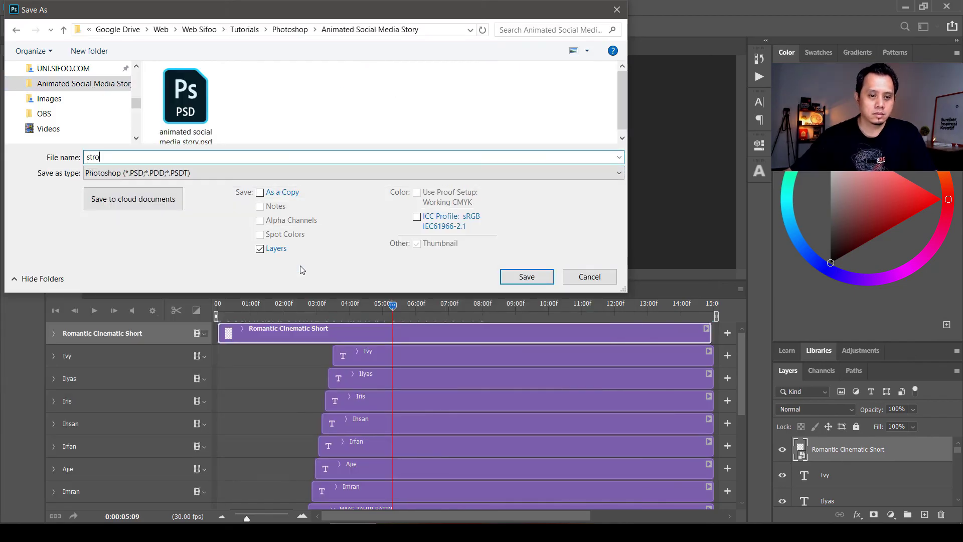
pyautogui.write('y riyas 2020')
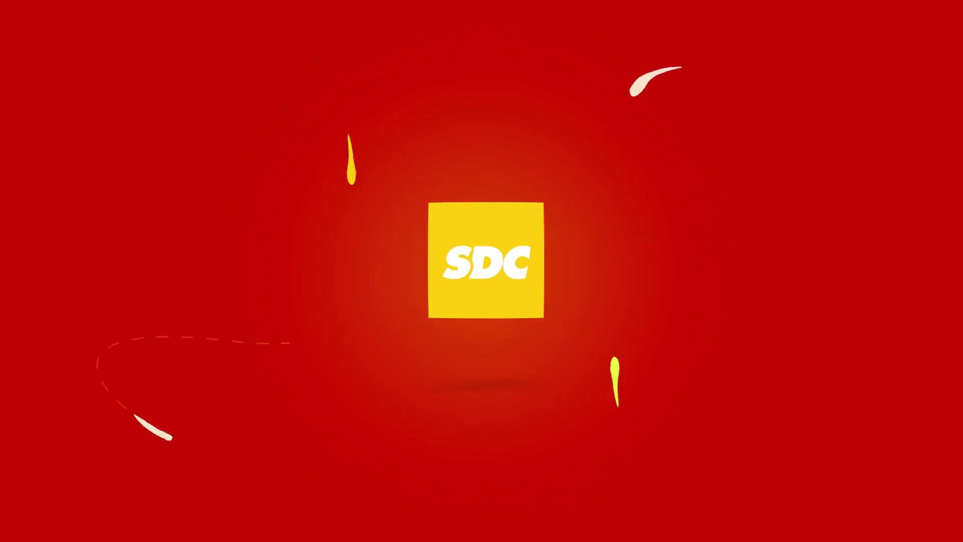